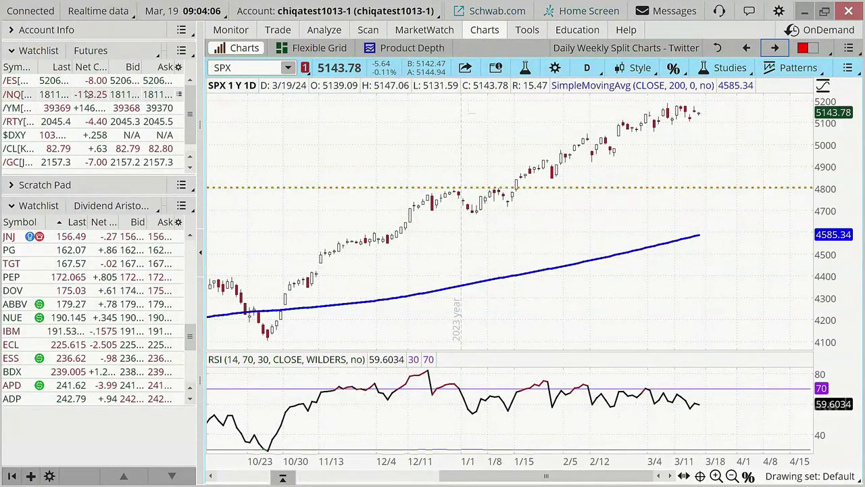
Step: Chart the /YM, /NQ and /RTY futures one after another from the Futures watchlist
left_click(24, 110)
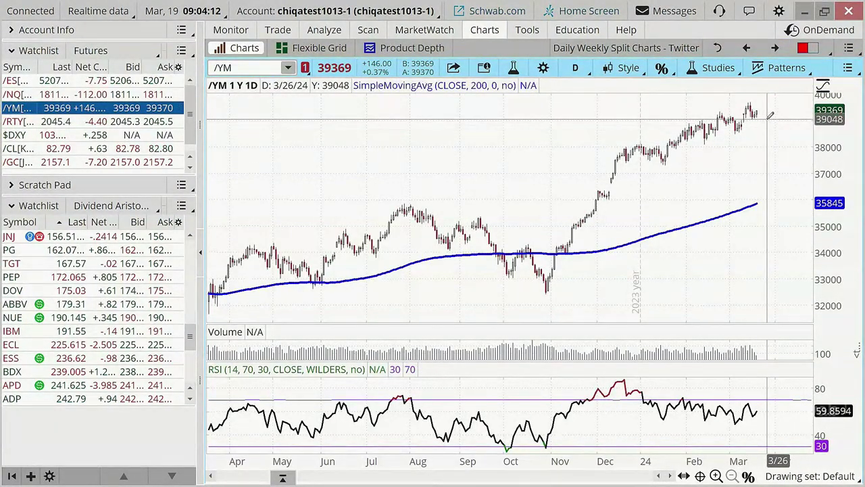
left_click(15, 95)
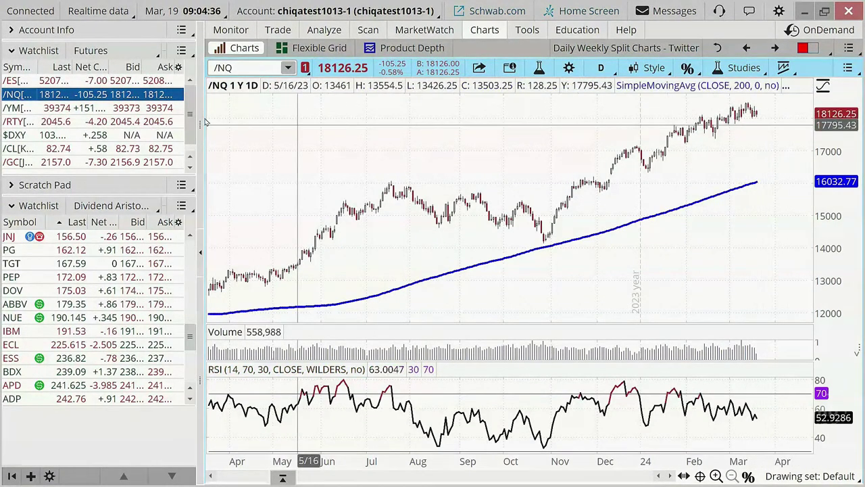
left_click(12, 123)
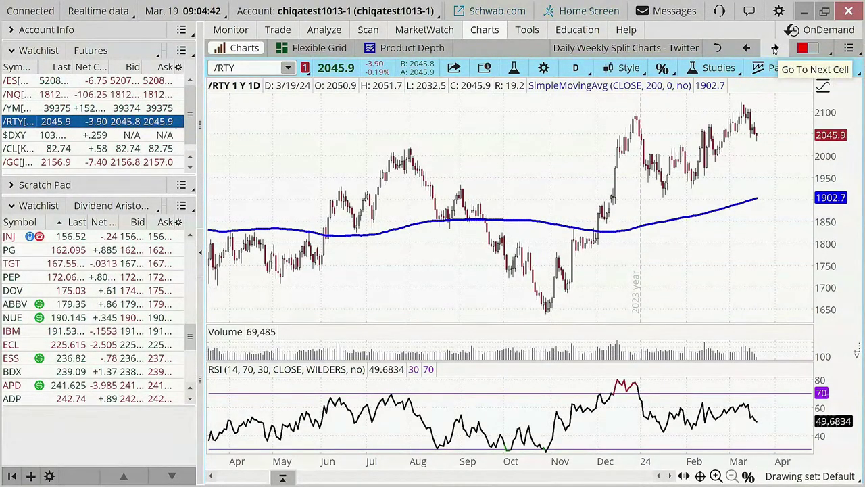
Step: Switch to the three-year weekly chart and load the symbol SBUX
left_click(775, 49)
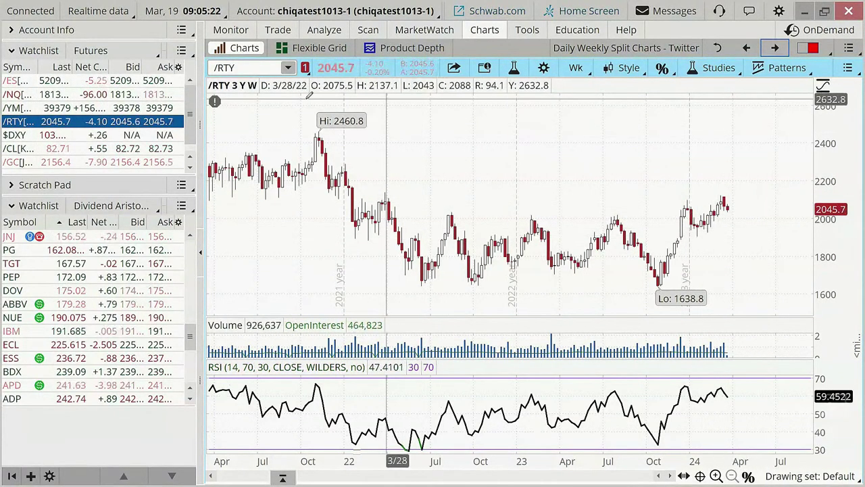
left_click(251, 68)
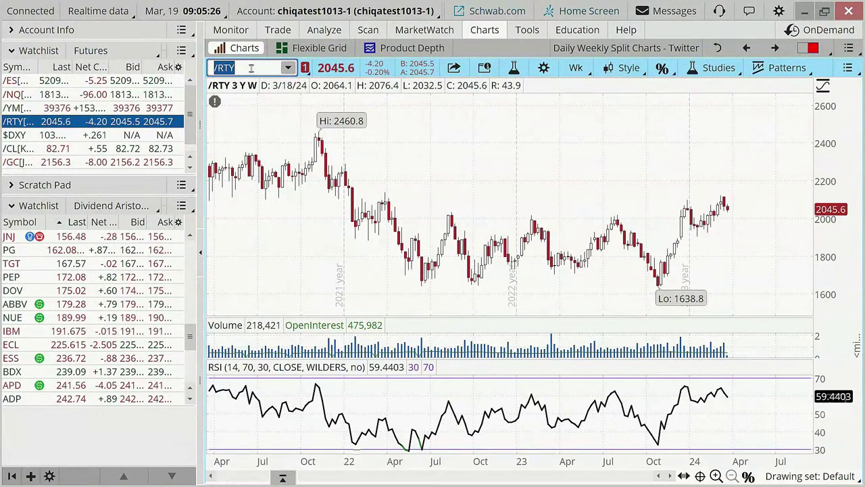
type("SBUX")
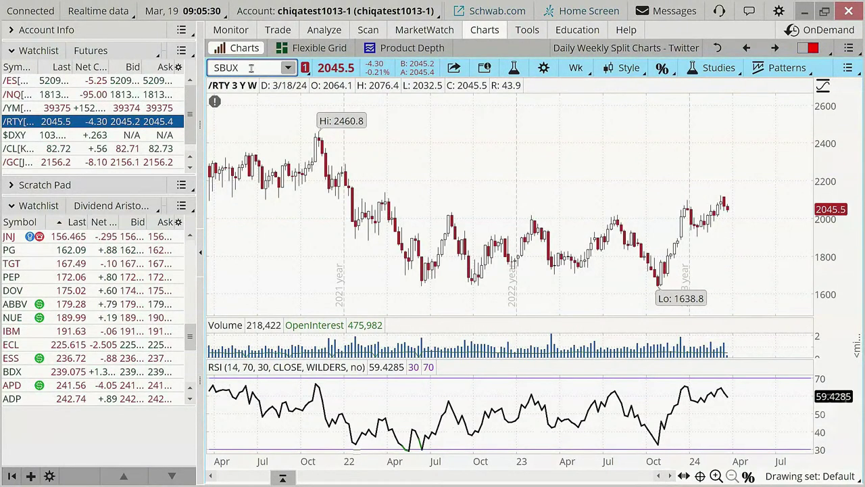
key("Return")
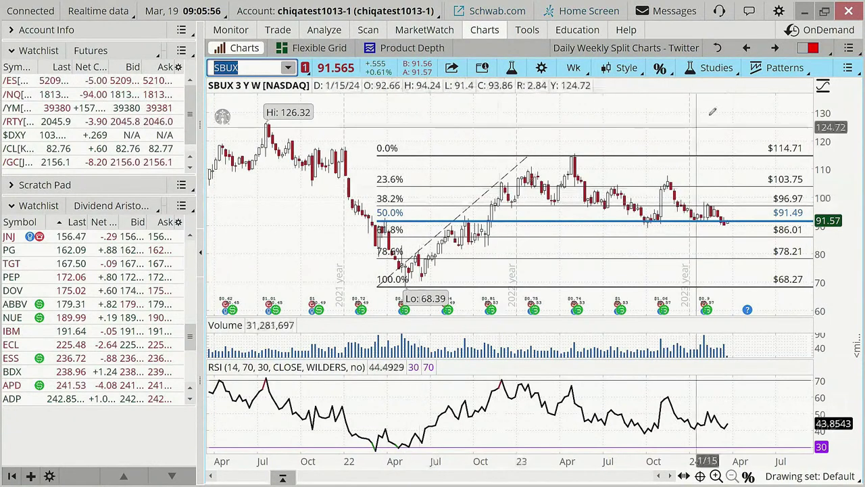
Step: On the one-year daily chart, mark with check marks and an underline where price tested the 50.0% level at $91.49
left_click(746, 48)
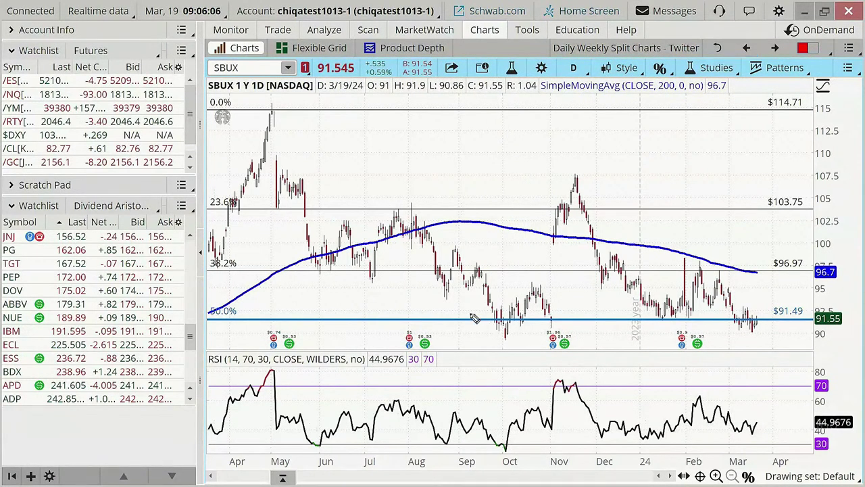
left_click_drag(477, 323, 484, 298)
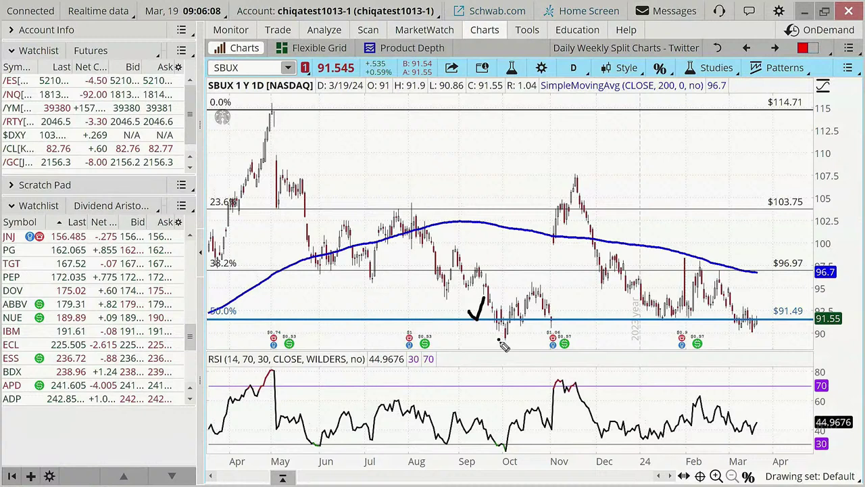
left_click_drag(556, 323, 567, 315)
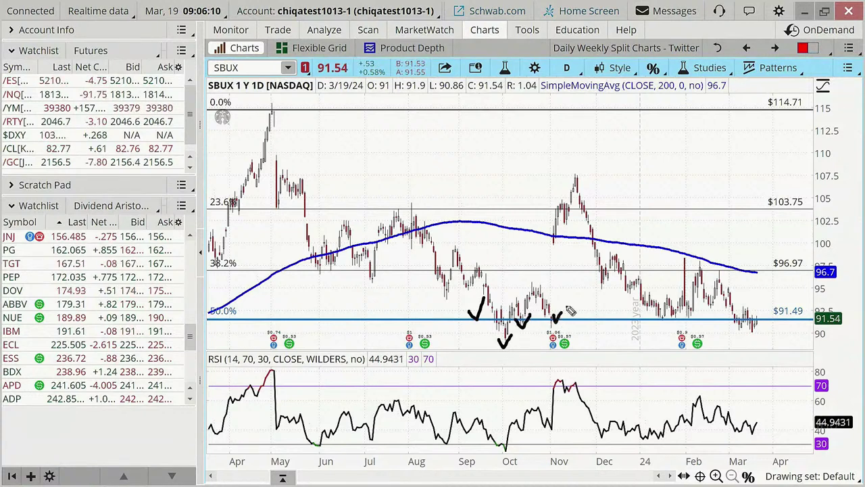
mouse_move(727, 324)
left_mouse_down()
mouse_move(732, 334)
mouse_move(740, 312)
left_mouse_up()
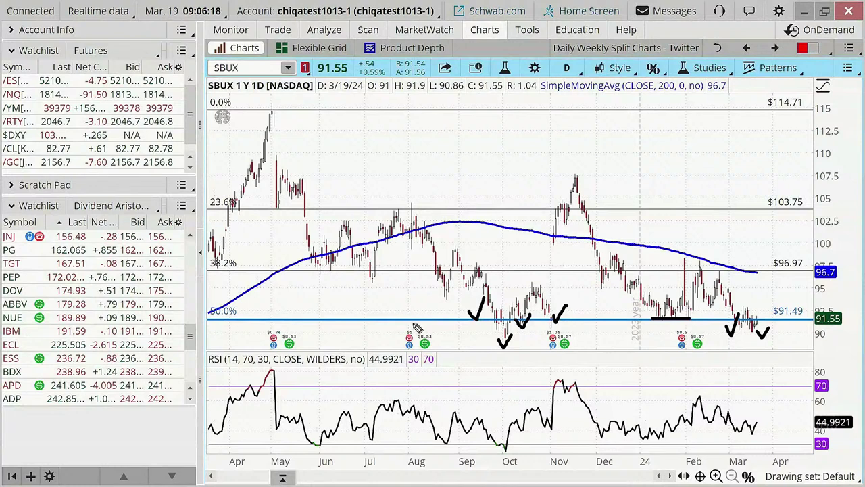
Step: Box the support zone around the $91.49 level from late August to the chart's end, and clear all the freehand marks
left_click_drag(457, 319, 439, 319)
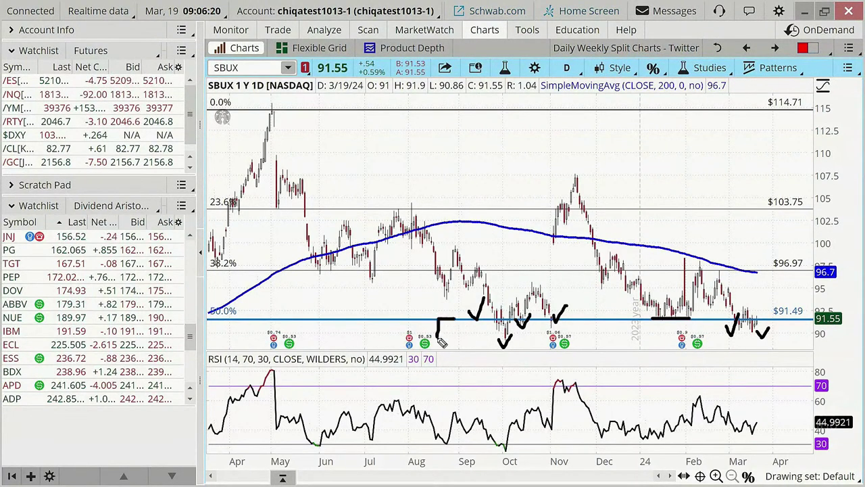
mouse_move(491, 342)
left_mouse_down()
mouse_move(820, 335)
mouse_move(807, 317)
mouse_move(432, 320)
left_mouse_up()
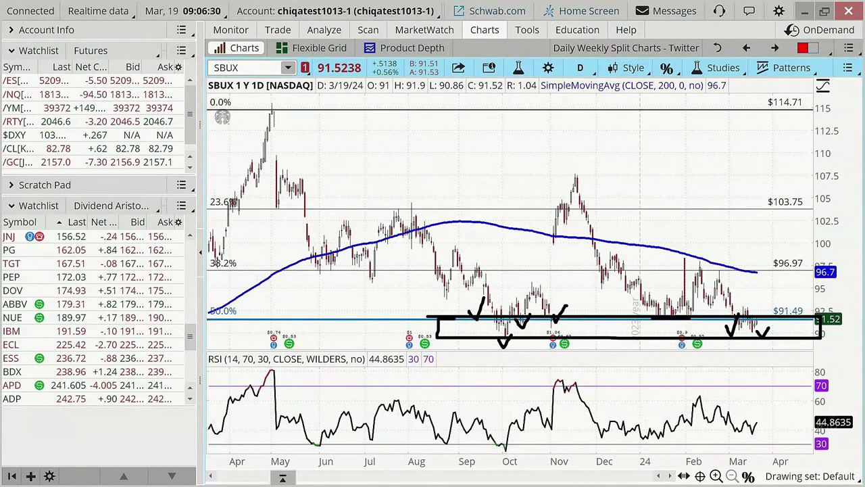
key("Escape")
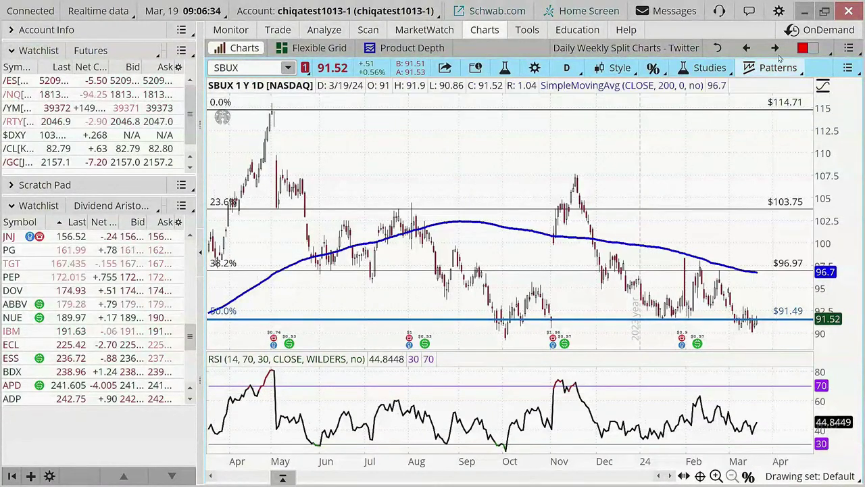
Step: On the three-year weekly chart, trace the rally and pullback freehand and draw an arrow from the October 2023 low to the RSI
left_click(775, 47)
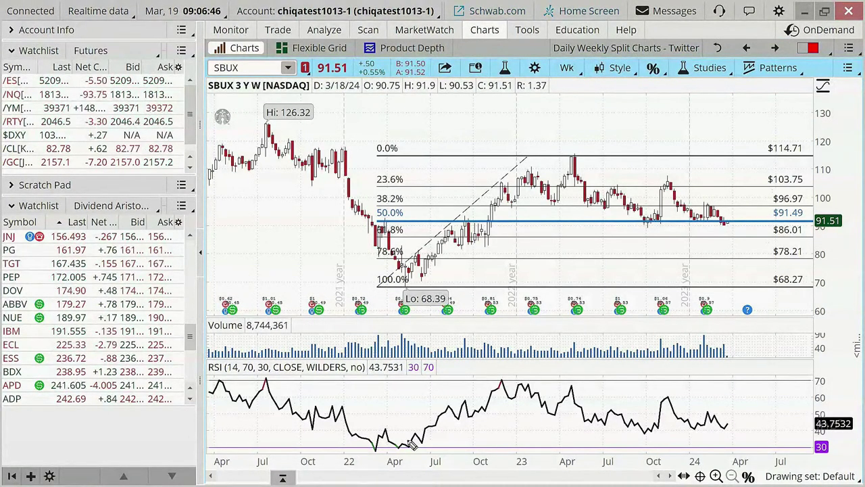
mouse_move(409, 273)
left_mouse_down()
mouse_move(492, 190)
mouse_move(532, 165)
left_mouse_up()
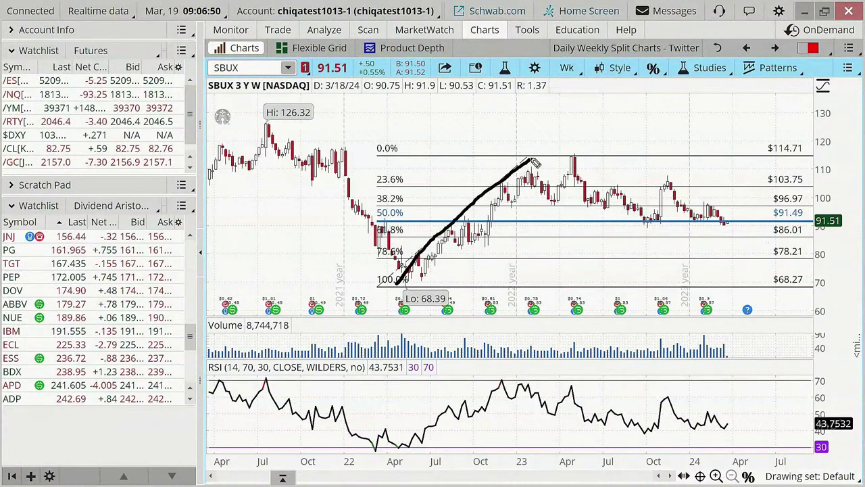
mouse_move(564, 175)
left_mouse_down()
mouse_move(595, 196)
mouse_move(619, 192)
left_mouse_up()
left_click_drag(652, 254, 657, 345)
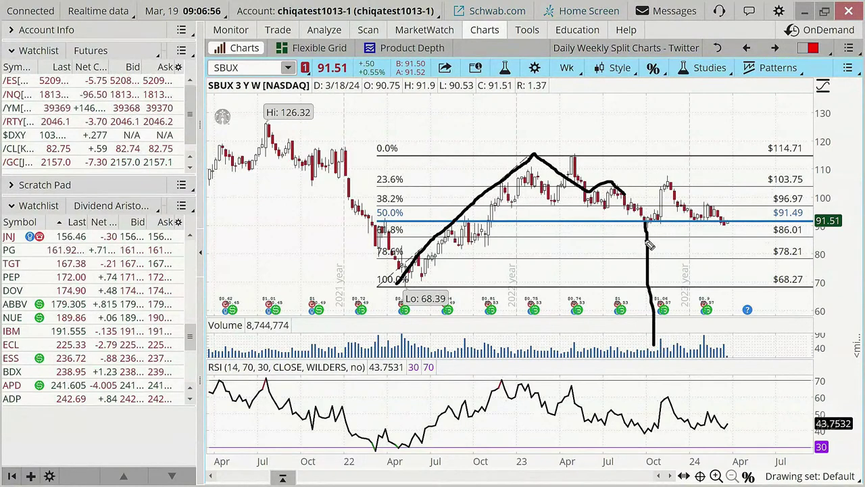
mouse_move(649, 238)
left_mouse_down()
mouse_move(646, 453)
mouse_move(659, 437)
left_mouse_up()
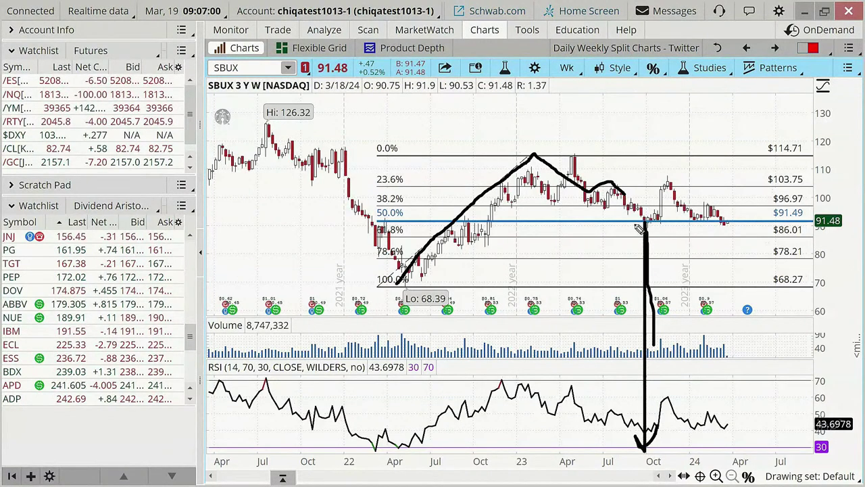
Step: Underline the lows at the 50.0% and 38.2% levels, point out the early-2024 peak, circle the 38.2% label, and clear the marks
left_click_drag(661, 230, 740, 230)
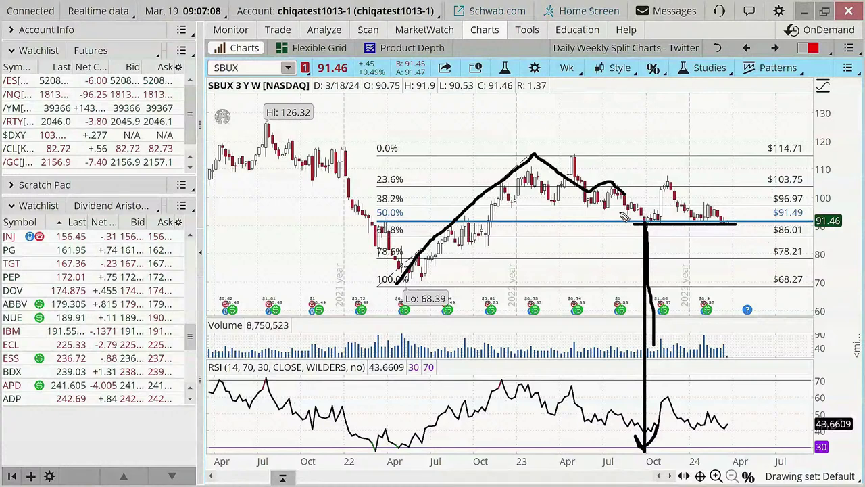
left_click(546, 206)
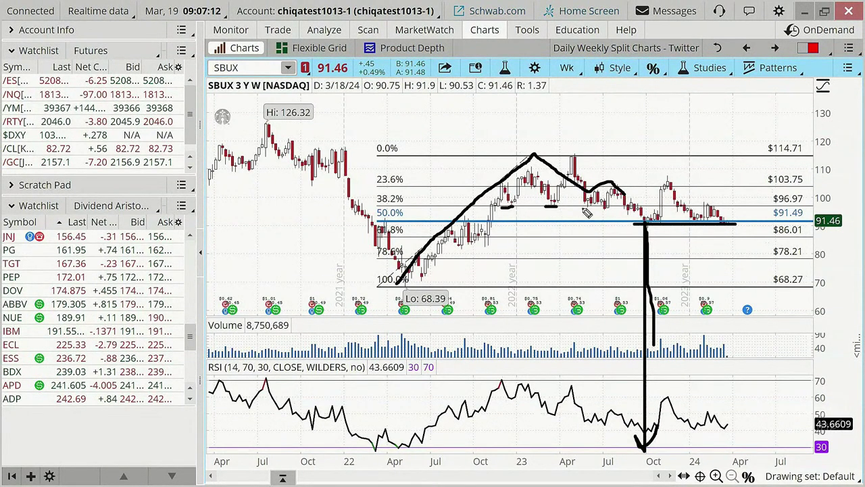
left_click_drag(586, 212, 610, 213)
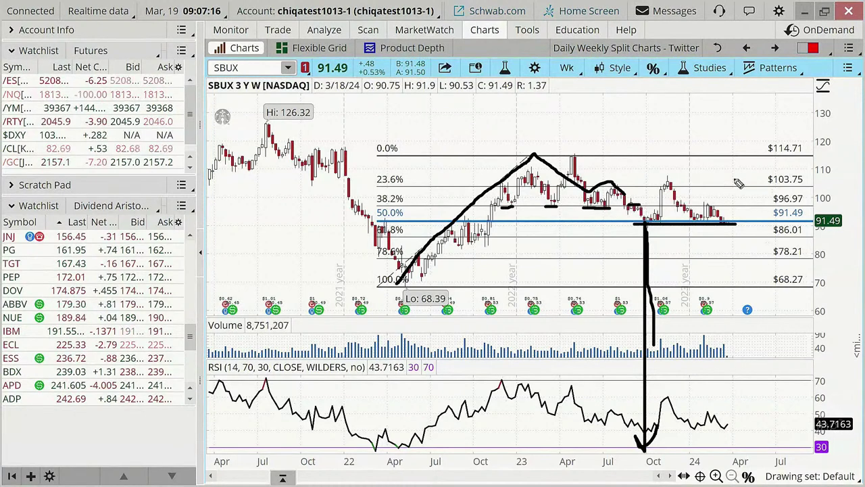
left_click_drag(748, 175, 715, 188)
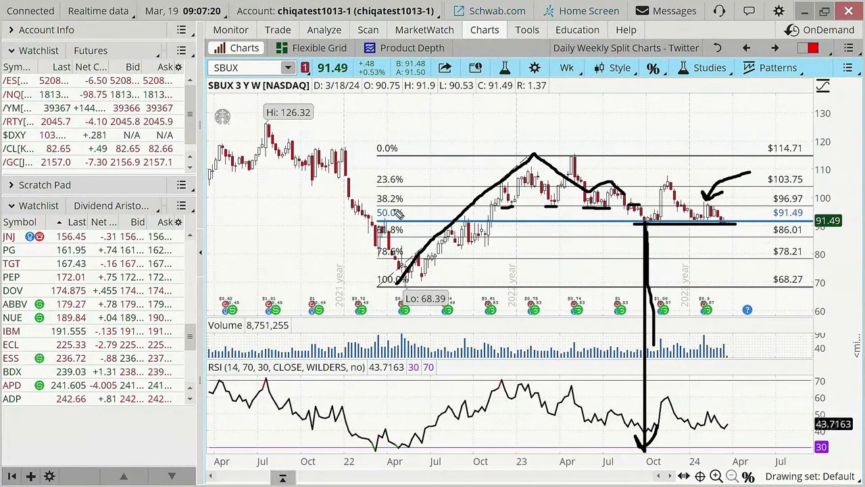
left_click_drag(370, 211, 418, 212)
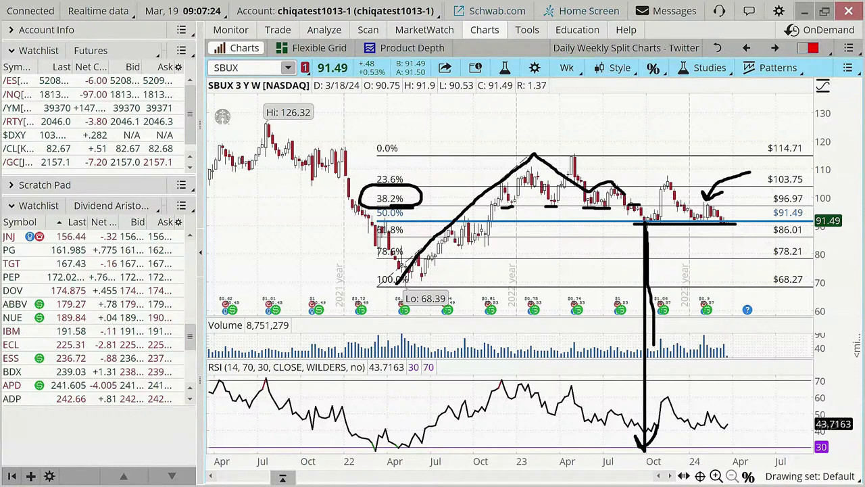
key("Escape")
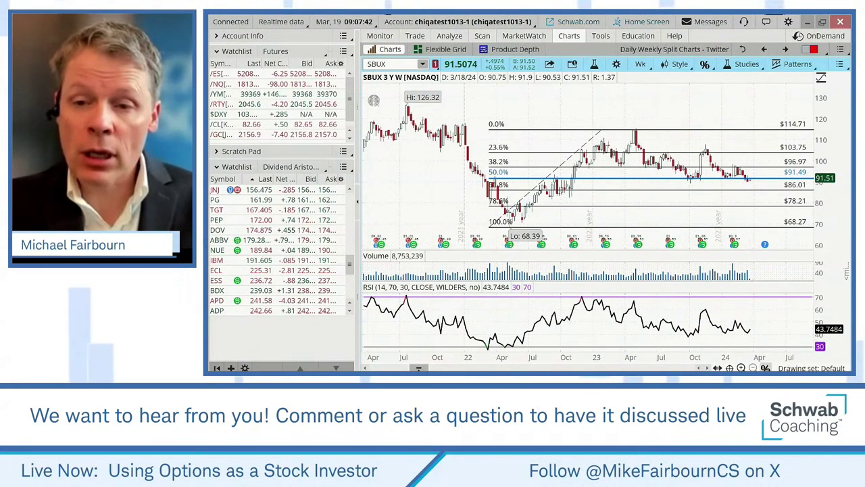
Step: Choose the Fibonacci Extensions drawing tool and collapse the watchlist sidebar to widen the chart
mouse_move(782, 265)
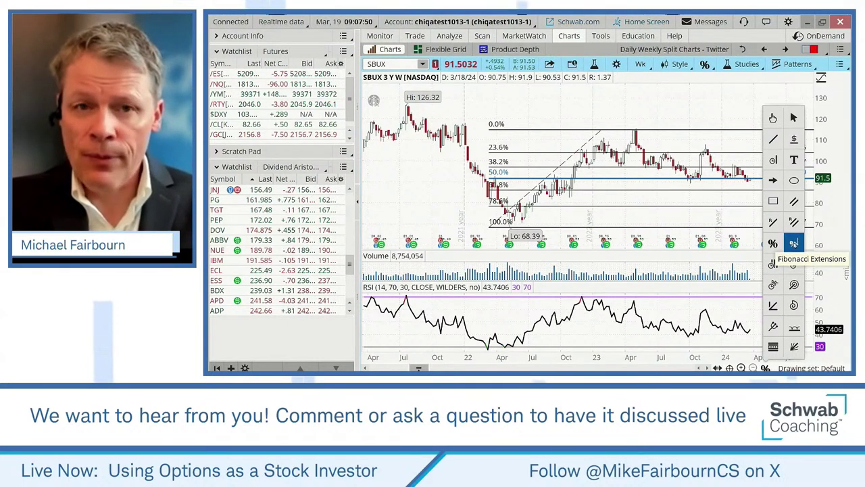
left_click(793, 243)
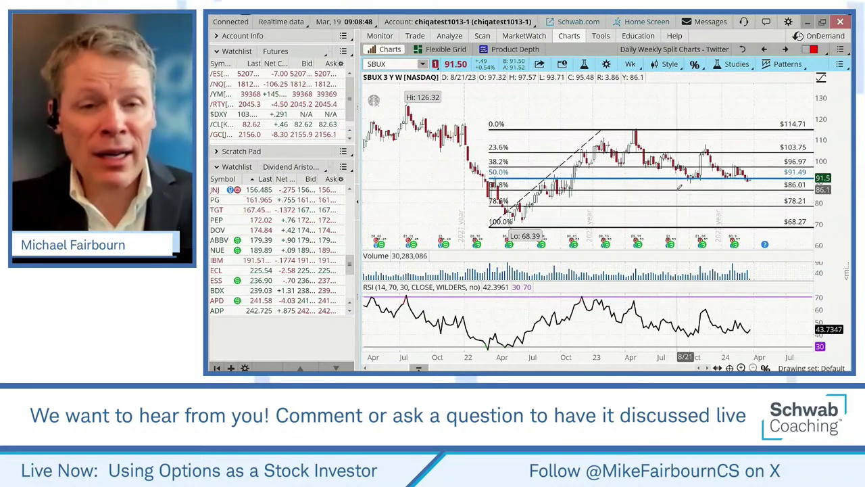
left_click(357, 202)
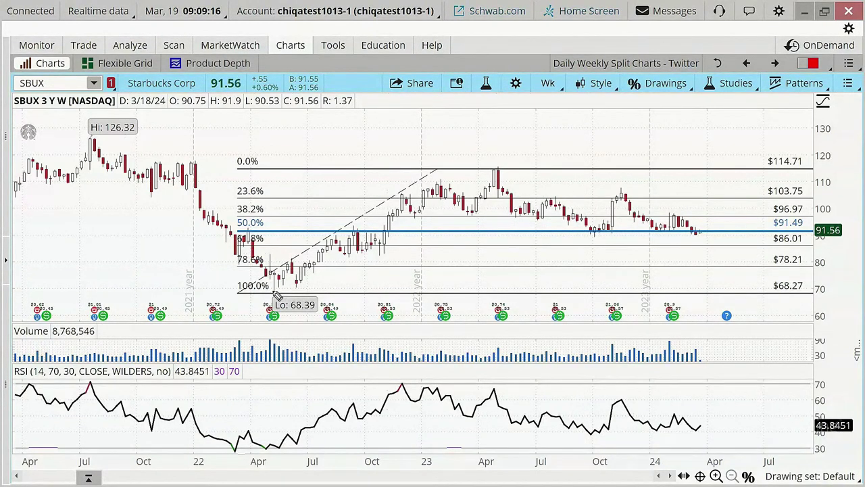
Step: Trace the rally from the 68.39 low, its pullback and the October rebound, with arrows comparing the two peaks near $103.75
mouse_move(475, 170)
left_mouse_down()
mouse_move(582, 219)
mouse_move(593, 241)
left_mouse_up()
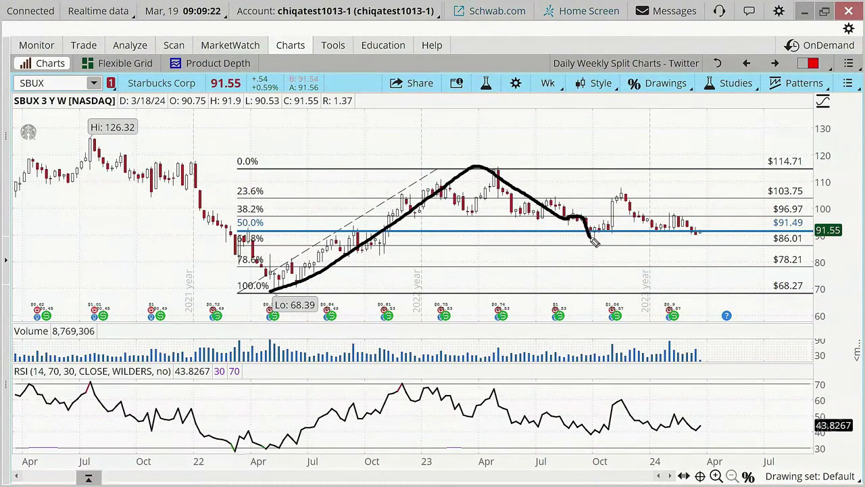
left_click_drag(596, 242, 606, 227)
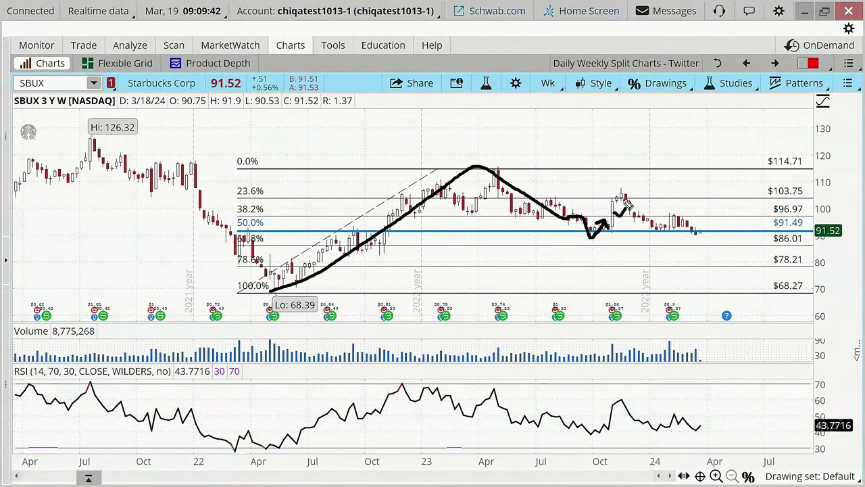
left_click_drag(613, 196, 620, 199)
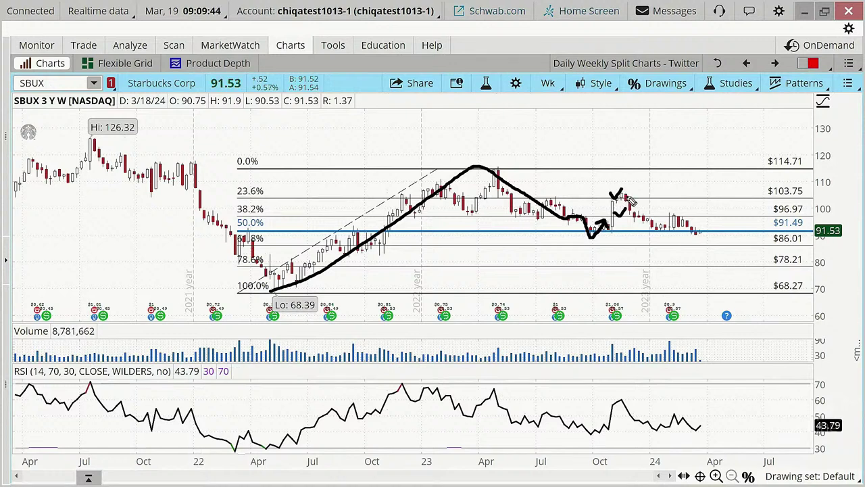
left_click_drag(566, 203, 585, 207)
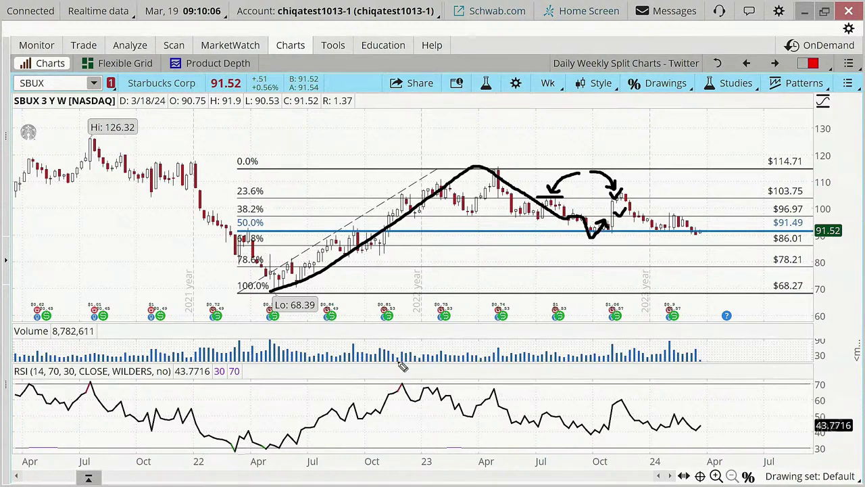
Step: Sketch a schematic rally and gradual pullback beneath the candles, circle the 50.0% label, mark the swing's low and high, and note "50%"
left_click_drag(411, 352, 500, 285)
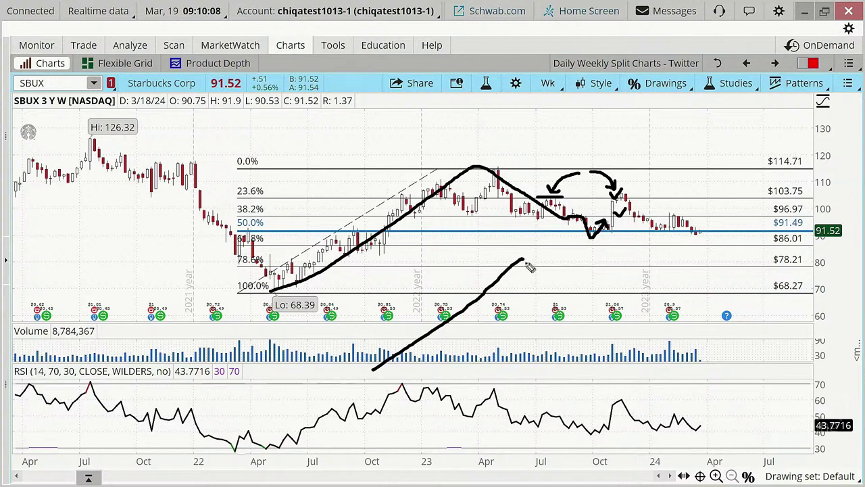
left_click_drag(662, 295, 667, 293)
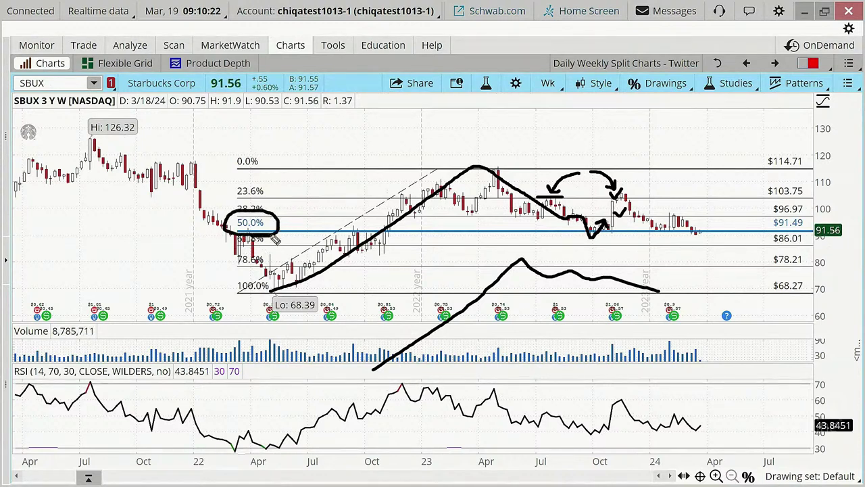
left_click_drag(368, 370, 332, 371)
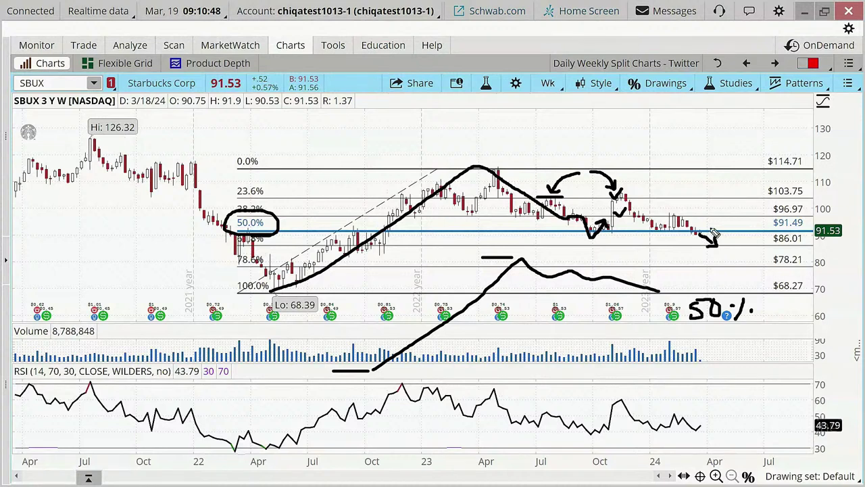
Step: Draw magenta arrows for a dip and rebound around $86.01 and for a rally, pullback and second rally above, and clear all marks
mouse_move(722, 244)
left_mouse_down()
mouse_move(726, 255)
mouse_move(742, 245)
left_mouse_up()
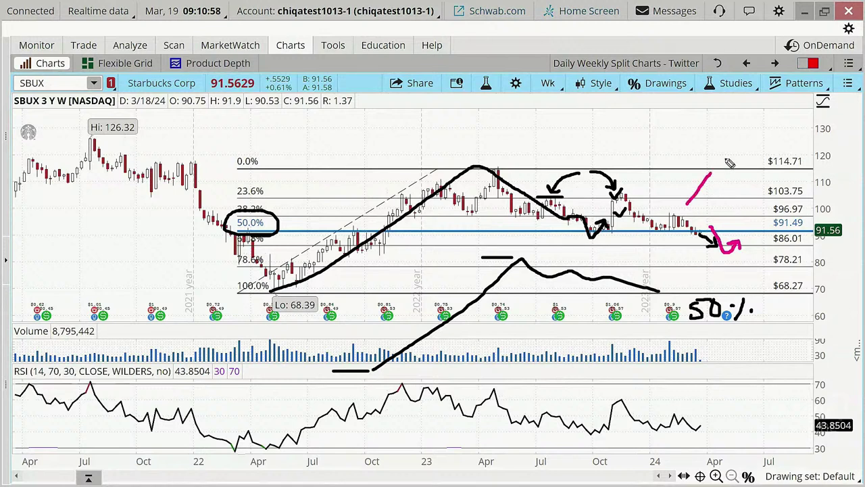
mouse_move(799, 137)
left_mouse_down()
mouse_move(783, 139)
mouse_move(804, 144)
left_mouse_up()
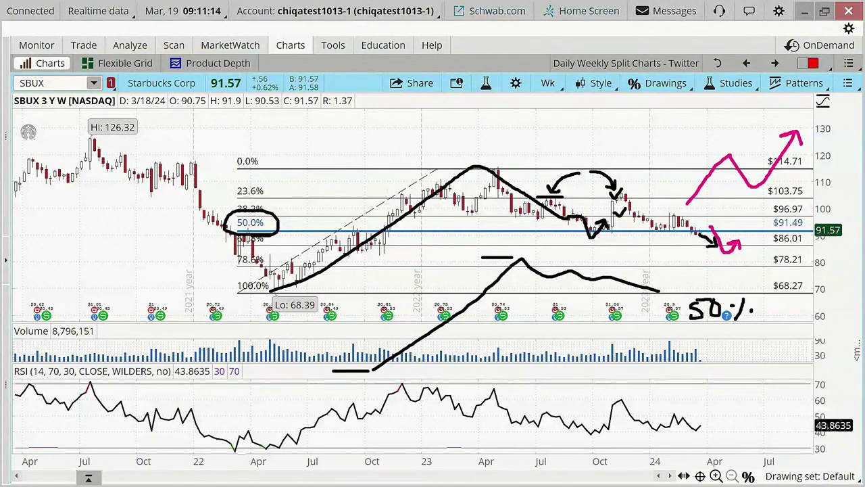
key("Escape")
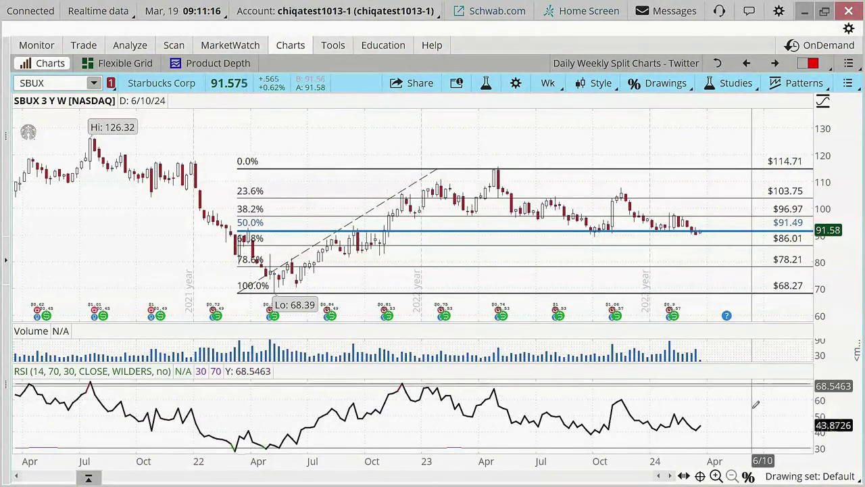
Step: Choose the Fibonacci Retracements drawing tool and try starting a retracement from the high near the $114.71 level
left_click(748, 476)
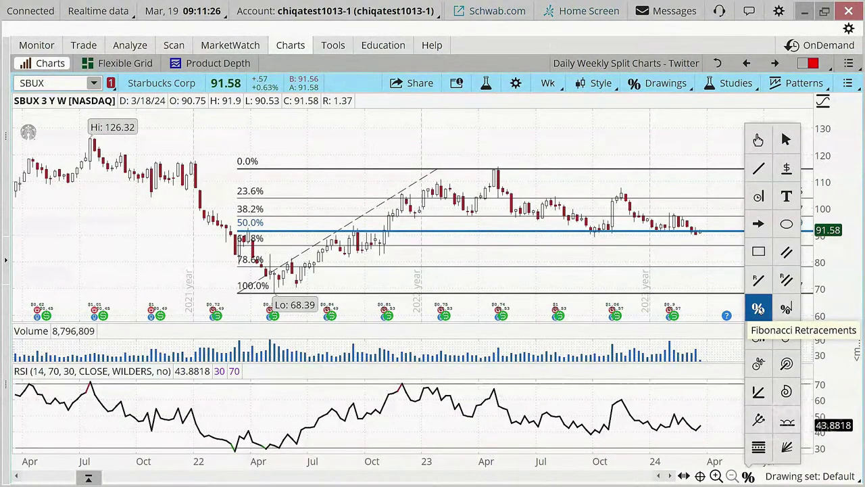
left_click(759, 309)
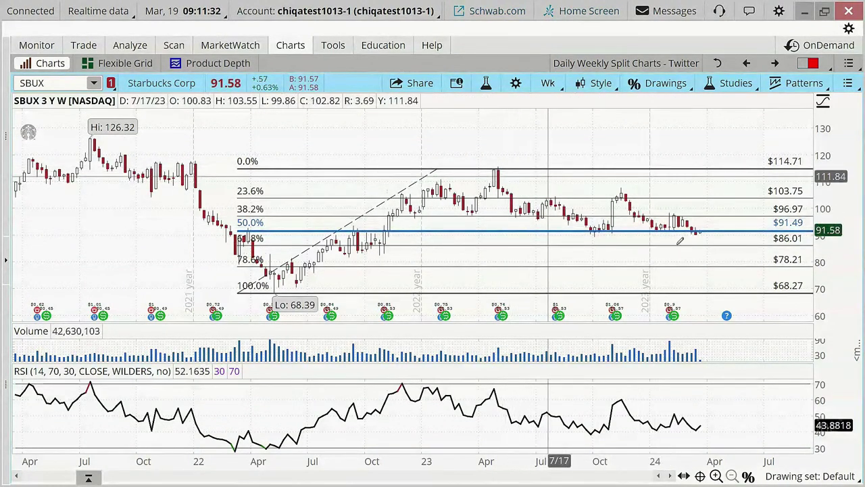
left_click(434, 164)
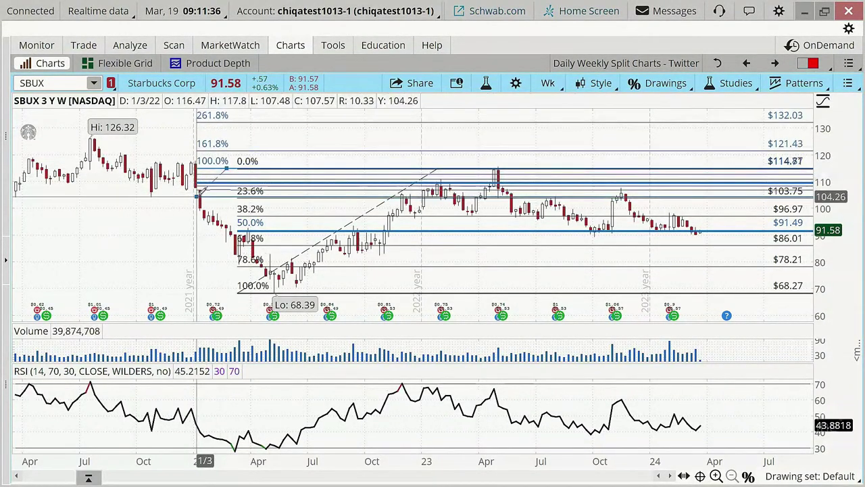
key("Escape")
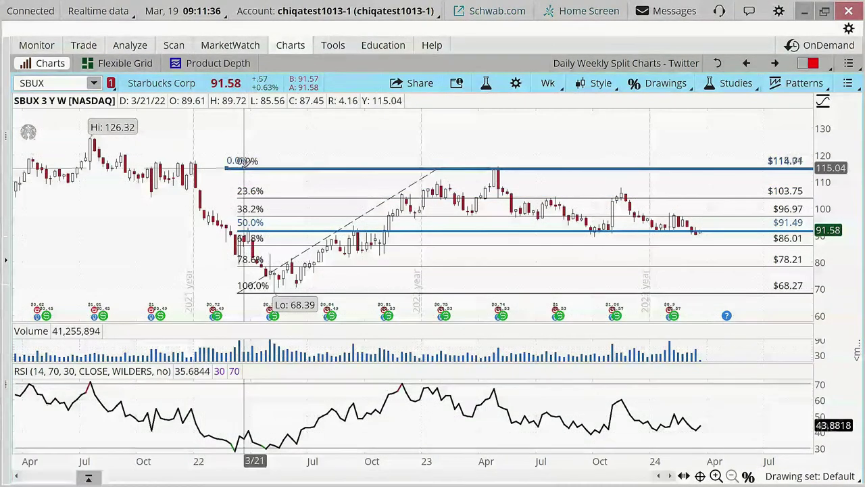
Step: Try retracements from the 68.39 low up to the $114.71 level and from the 126.32 high down to the low, discarding both
left_click(205, 292)
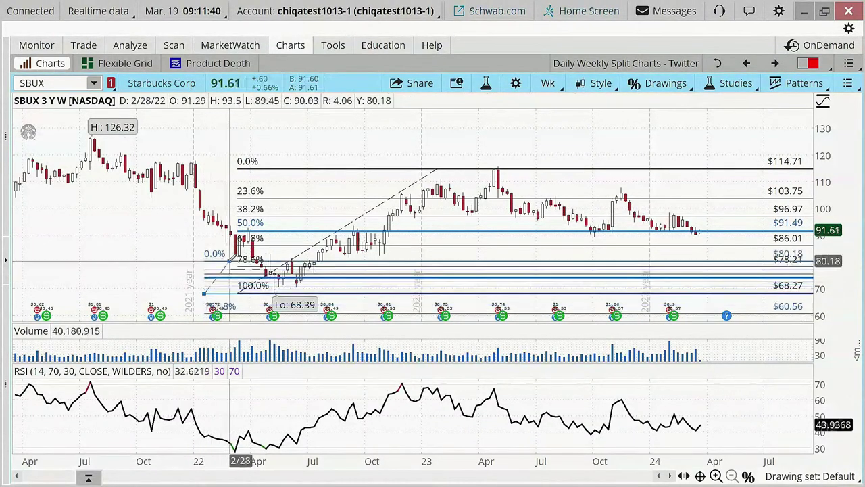
left_click(378, 166)
key("ctrl+z")
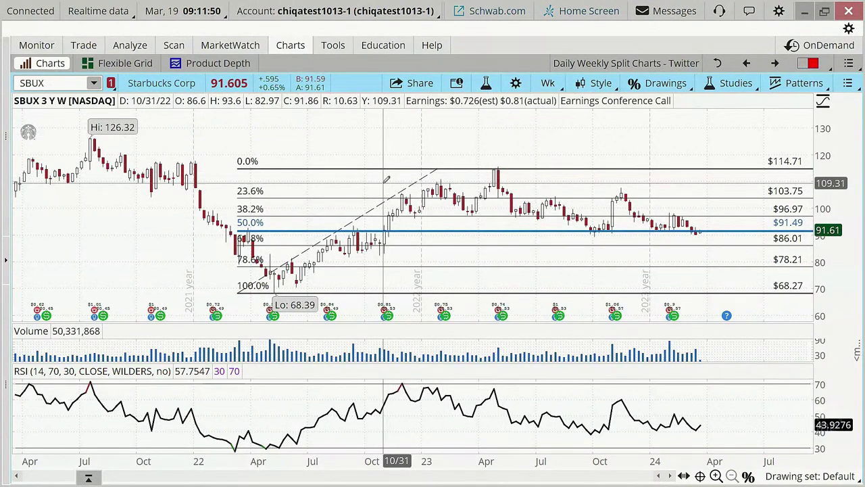
left_click(73, 135)
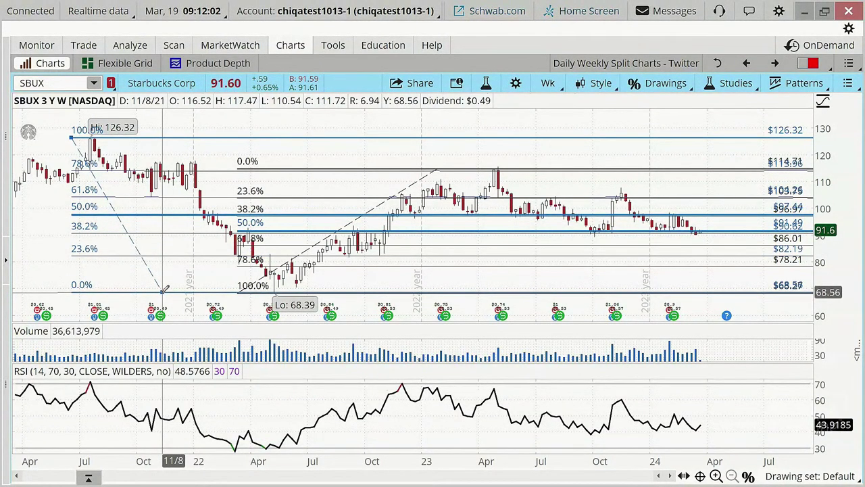
key("Escape")
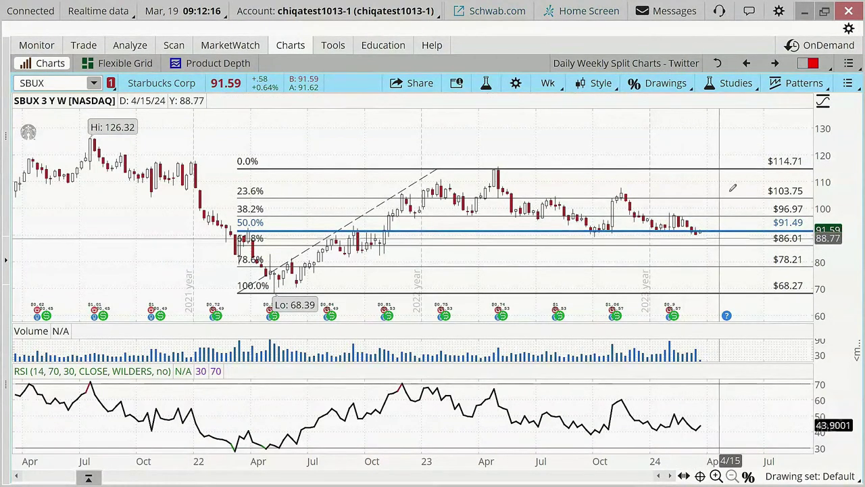
Step: Switch to the one-year daily chart and load the S&P 500 index, SPX
left_click(746, 63)
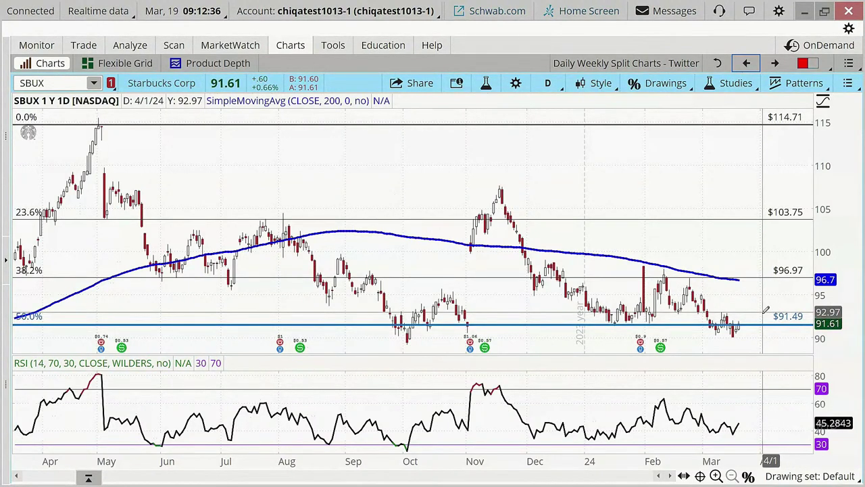
left_click(73, 82)
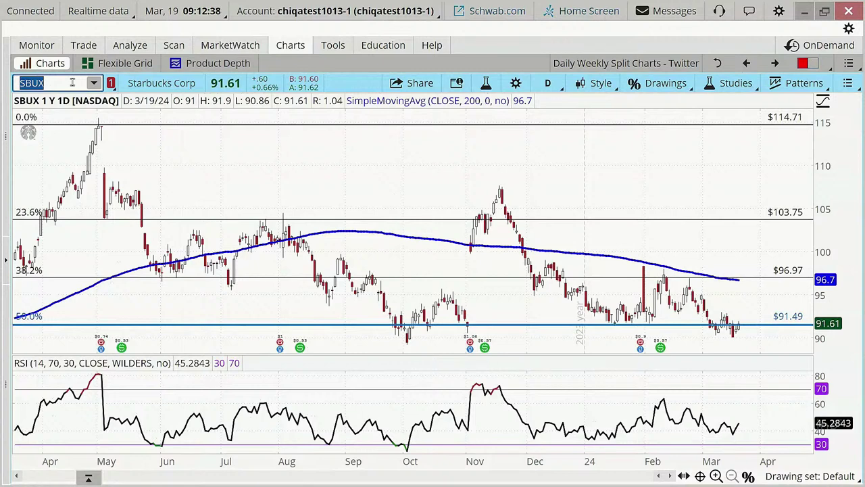
key("Return")
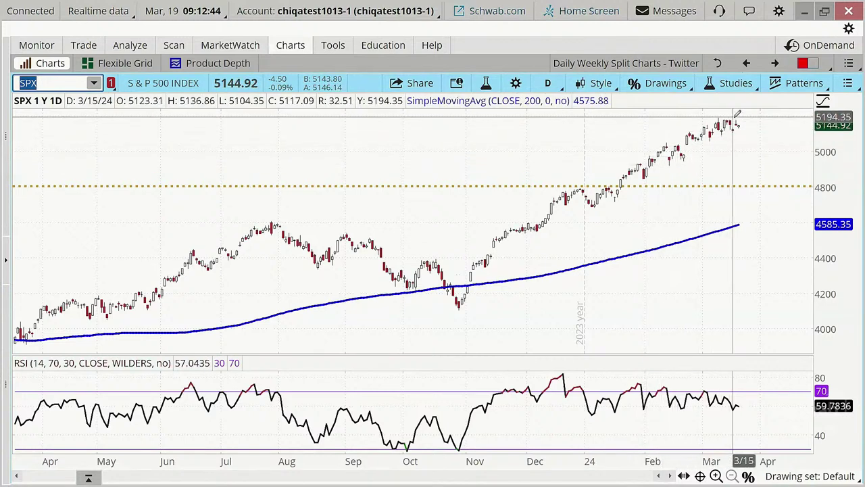
Step: Enlarge the SPX candles from November to March, draw a magenta downward arrow from the March highs, and clear it
left_click_drag(486, 135, 808, 135)
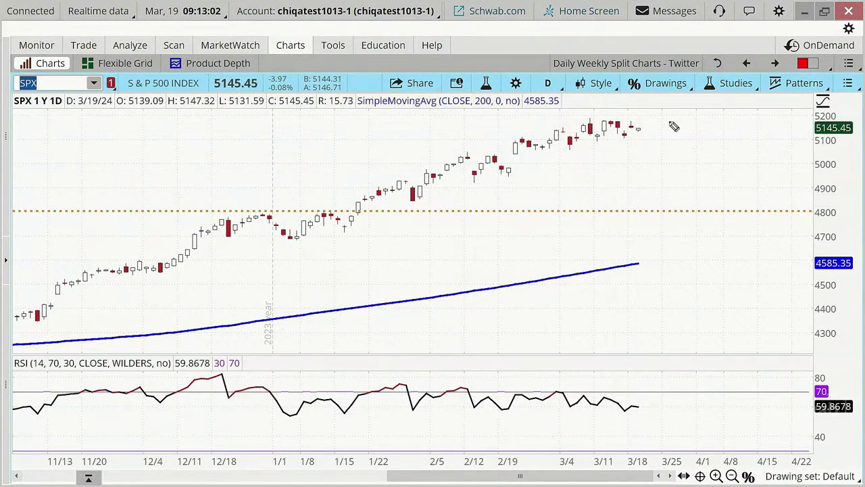
left_click_drag(646, 123, 664, 134)
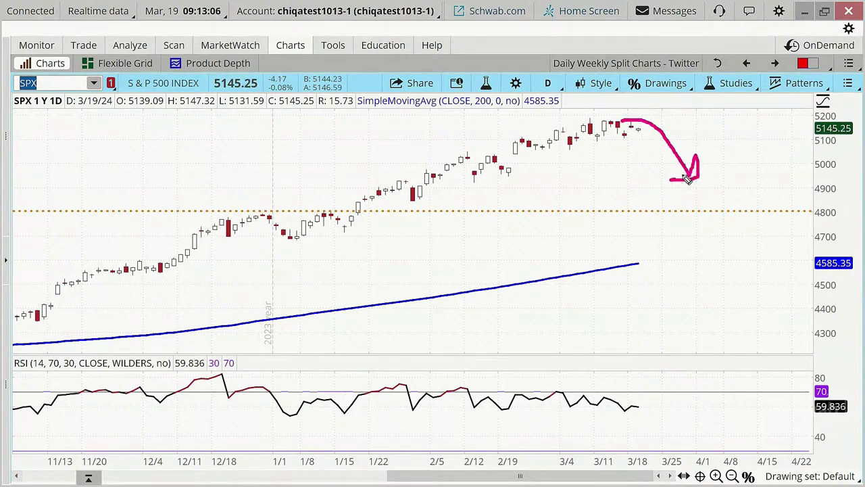
key("Escape")
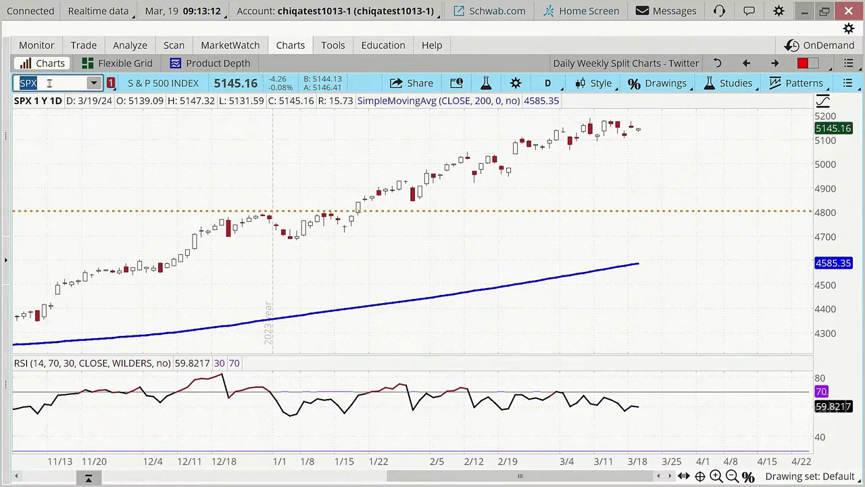
Step: Load SBUX again and switch back to its three-year weekly chart
type("SBU")
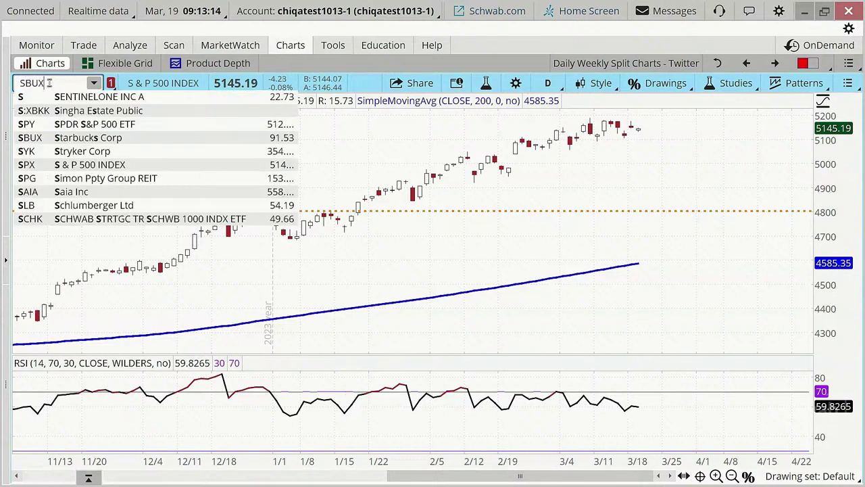
type("X")
key("Return")
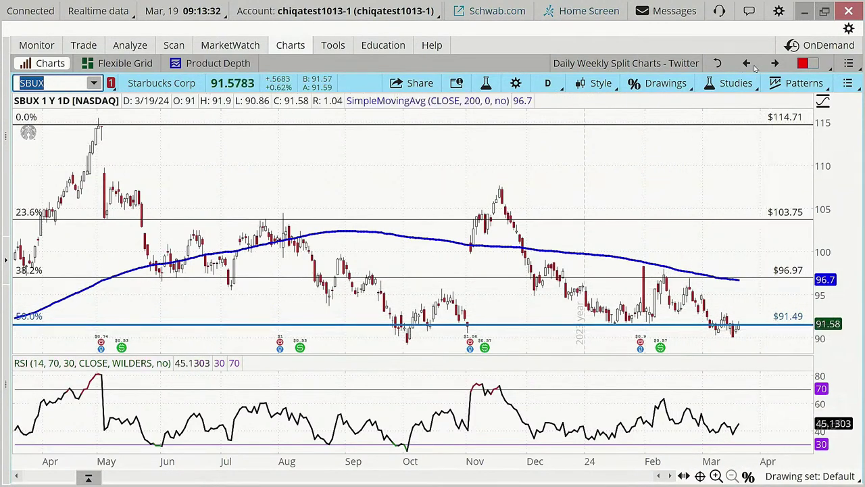
left_click(774, 63)
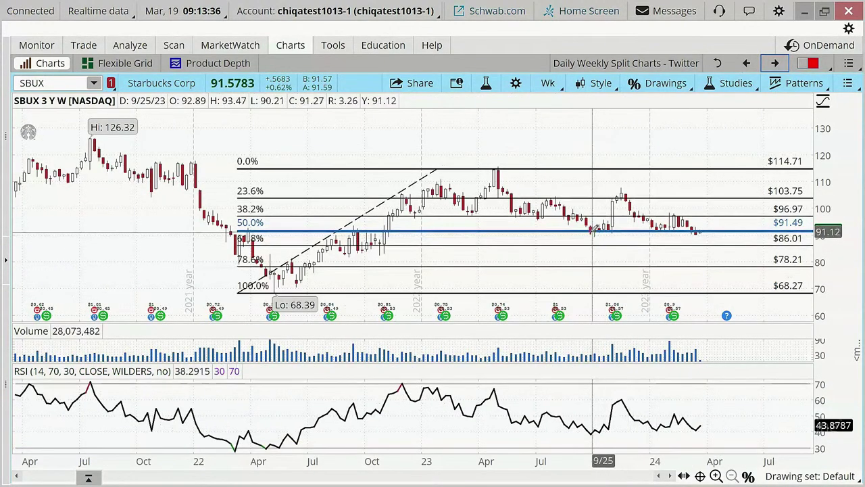
Step: Trace the bounces from the October, January and current lows at the 50.0% level, draw ticks and a line below support, and clear the marks
mouse_move(591, 230)
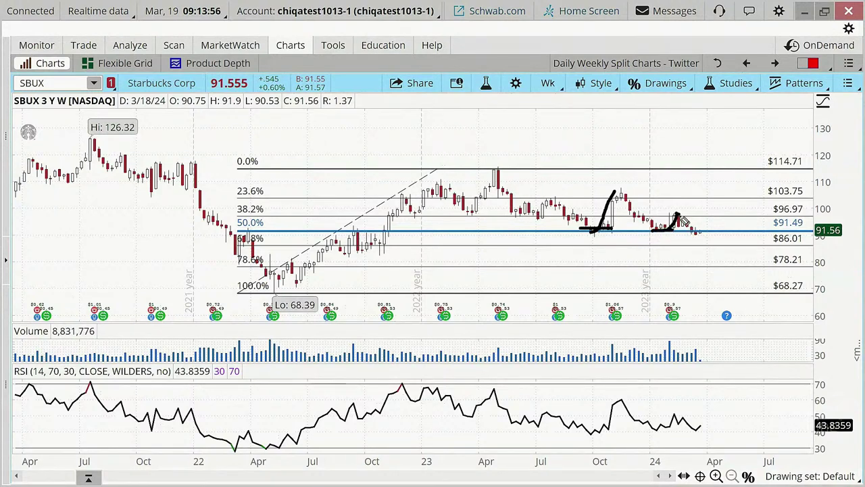
left_click_drag(696, 231, 721, 231)
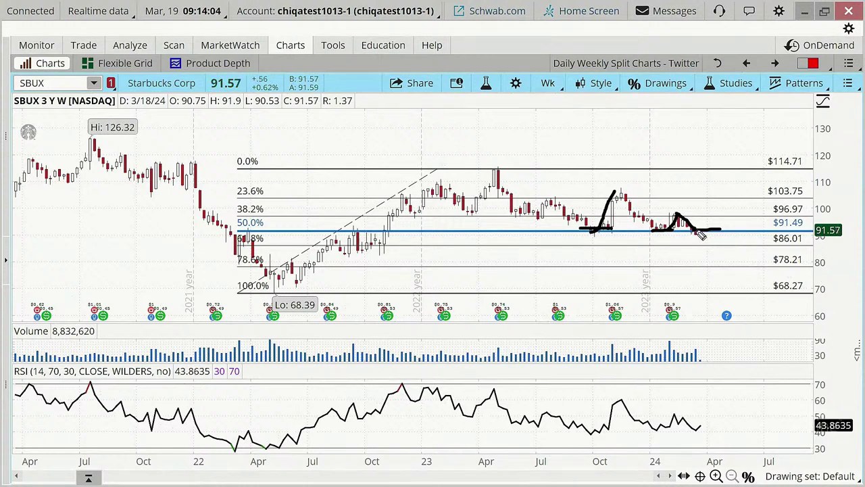
mouse_move(707, 233)
left_mouse_down()
mouse_move(721, 217)
mouse_move(729, 222)
left_mouse_up()
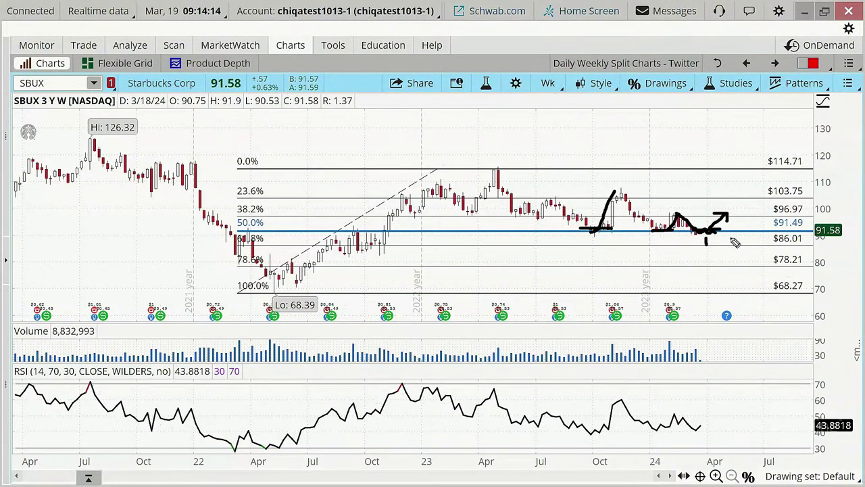
mouse_move(724, 237)
left_mouse_down()
mouse_move(727, 244)
mouse_move(769, 245)
left_mouse_up()
left_click_drag(686, 255, 808, 256)
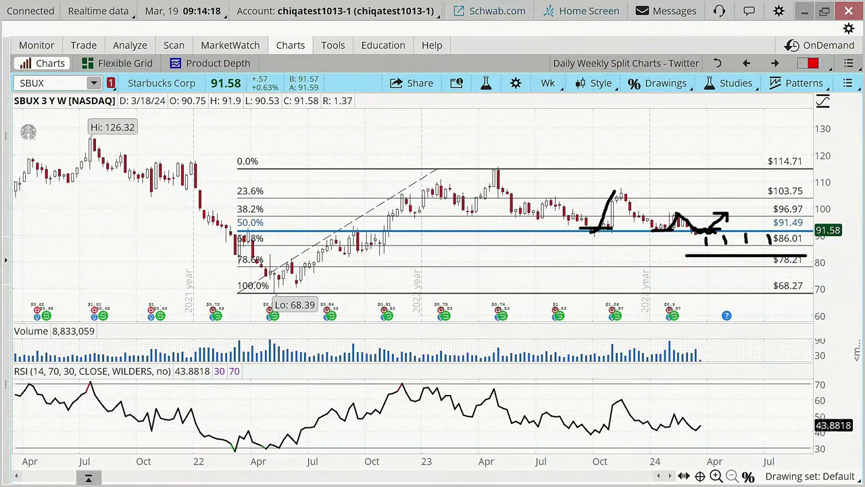
key("Escape")
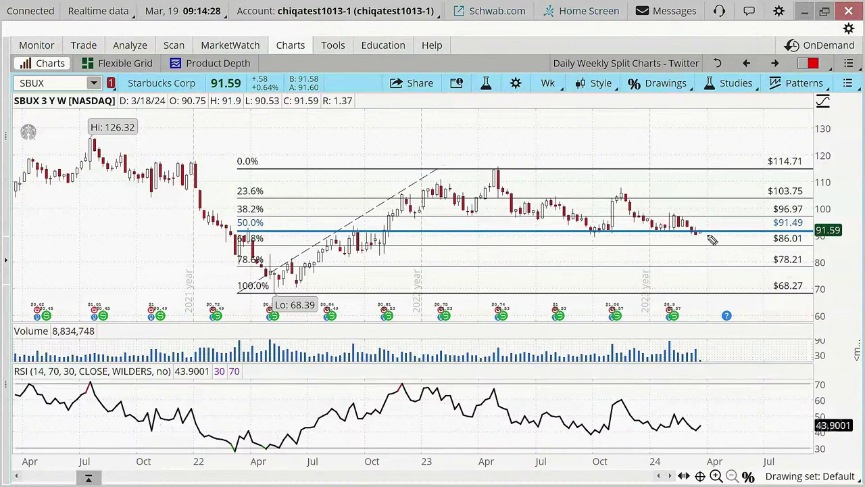
Step: Write a P beside the latest price, mark the October low, November peak and early-2024 lows, underline the 50.0% level, and clear the marks
mouse_move(720, 234)
left_mouse_down()
mouse_move(730, 240)
mouse_move(730, 227)
mouse_move(728, 236)
left_mouse_up()
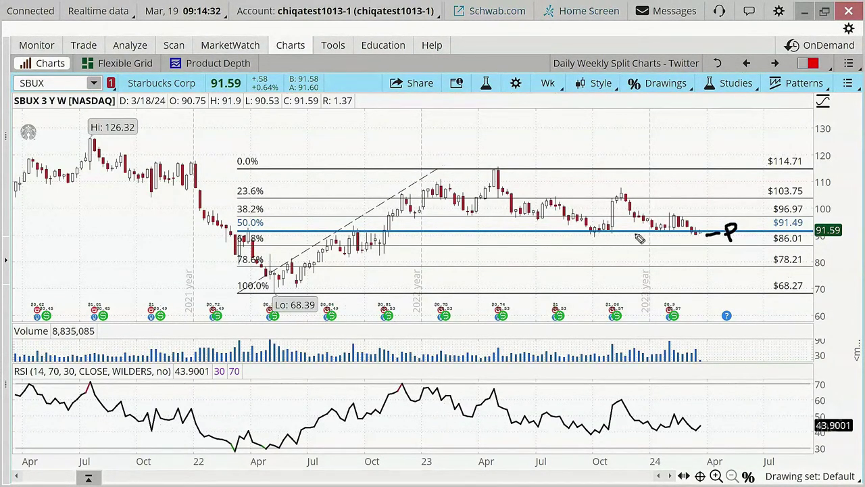
left_click_drag(565, 256, 607, 234)
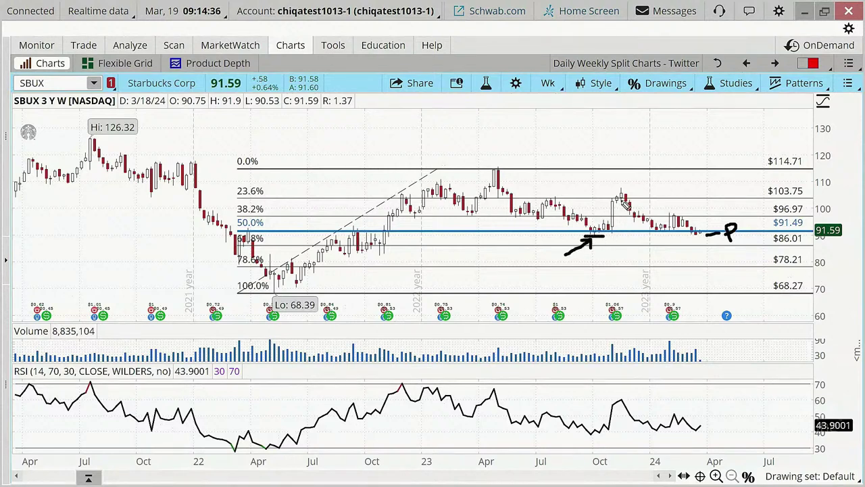
left_click_drag(609, 194, 630, 194)
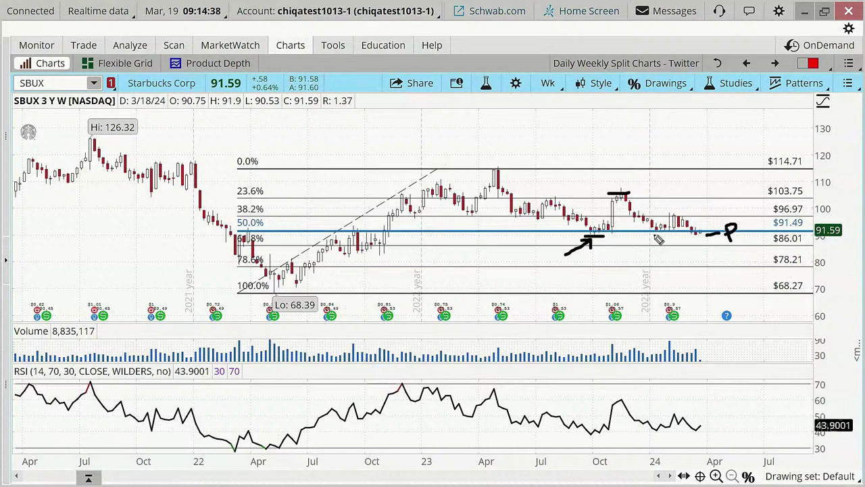
left_click_drag(651, 234, 688, 233)
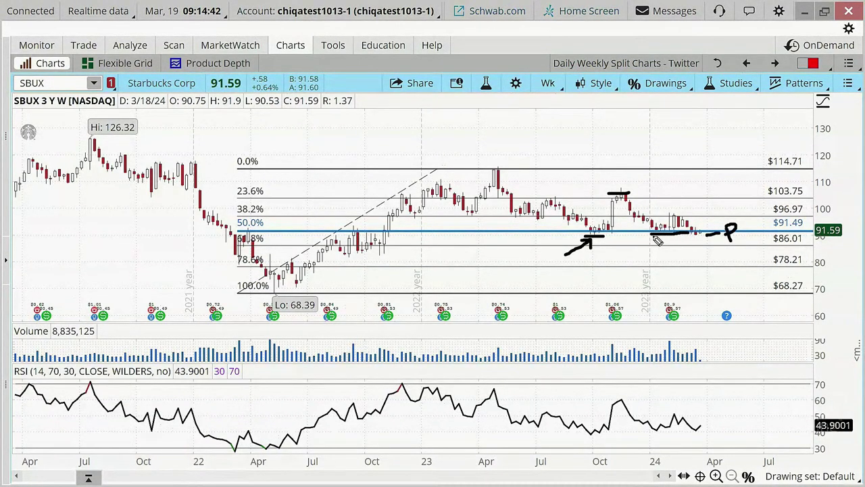
left_click_drag(655, 236, 709, 240)
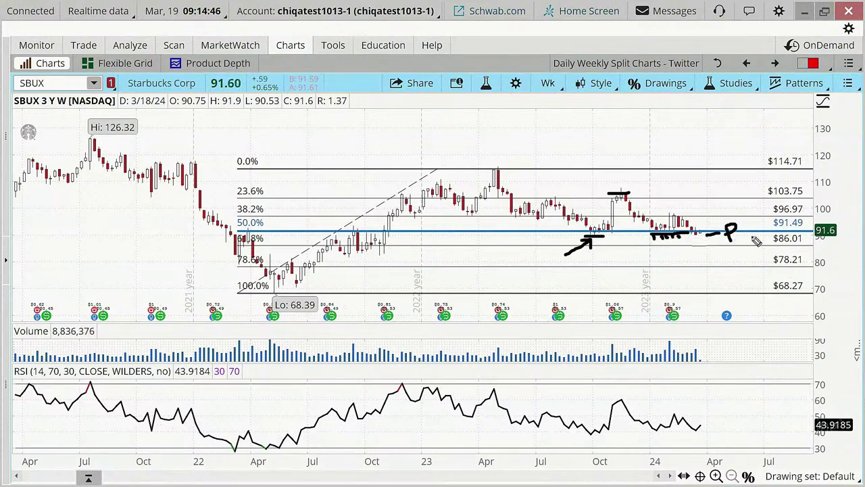
left_click_drag(238, 234, 289, 234)
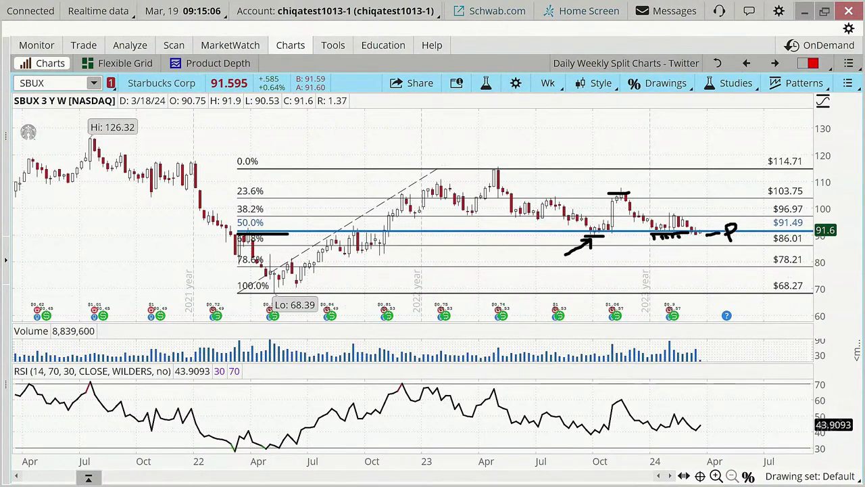
key("Escape")
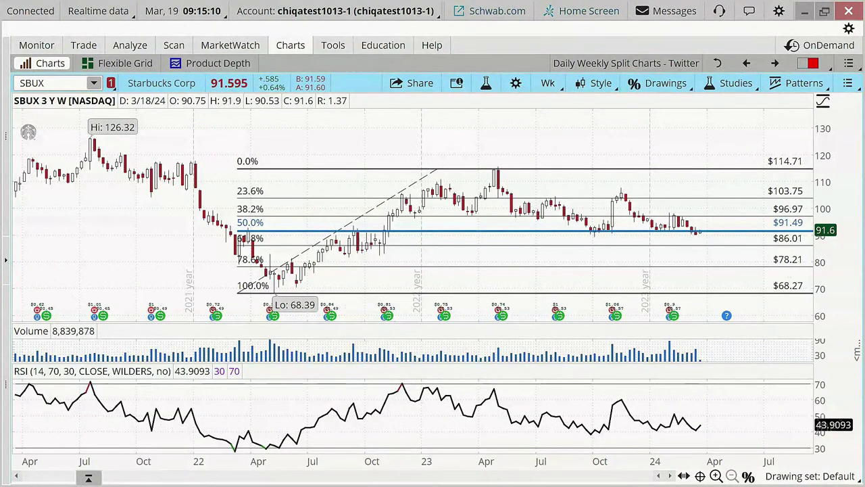
Step: Write P beside the latest candle, add arrows at the candle and toward the price axis, write a dollar sign above, and clear the marks
mouse_move(713, 236)
left_mouse_down()
mouse_move(736, 245)
mouse_move(747, 232)
mouse_move(735, 237)
mouse_move(809, 235)
left_mouse_up()
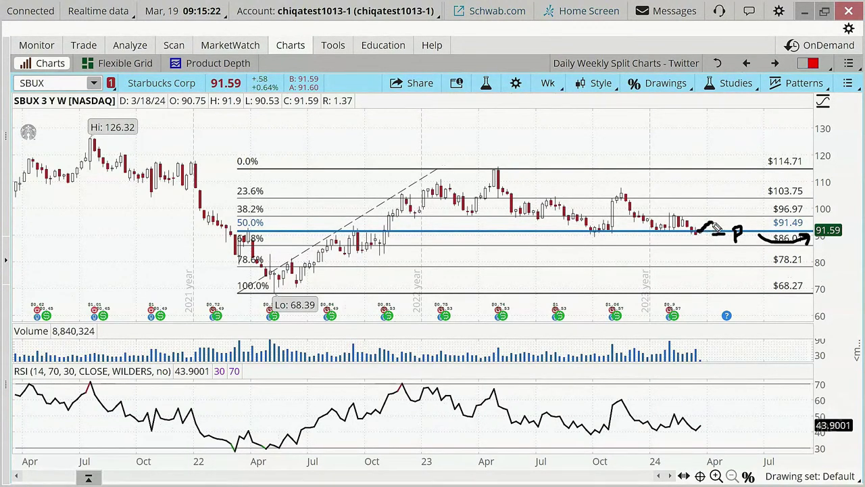
mouse_move(720, 226)
left_mouse_down()
mouse_move(715, 220)
mouse_move(699, 233)
mouse_move(706, 241)
left_mouse_up()
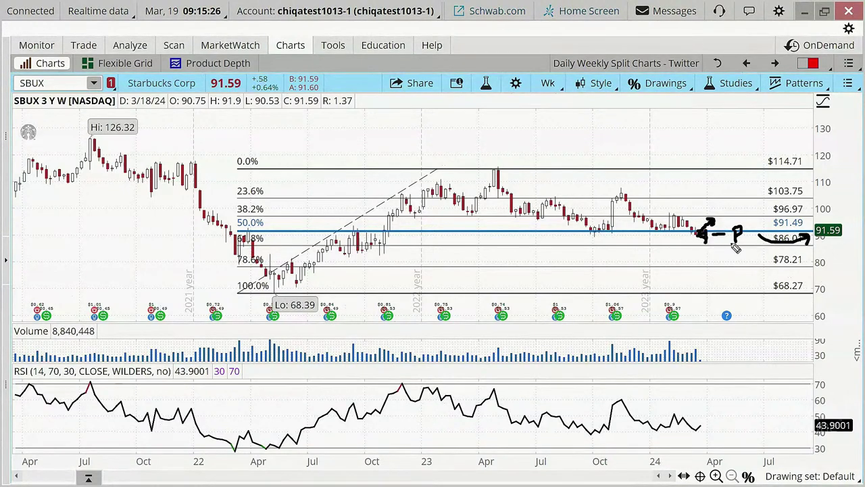
mouse_move(741, 184)
left_mouse_down()
mouse_move(741, 199)
mouse_move(728, 205)
mouse_move(736, 215)
left_mouse_up()
left_click_drag(739, 176, 741, 218)
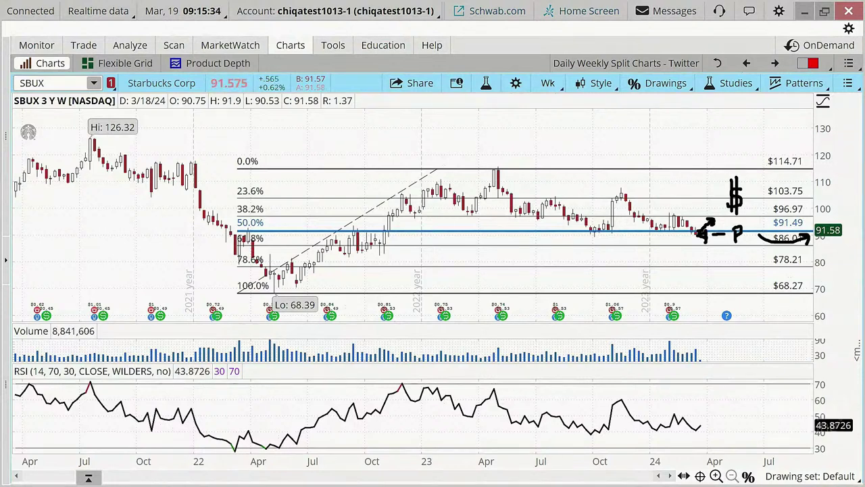
key("Escape")
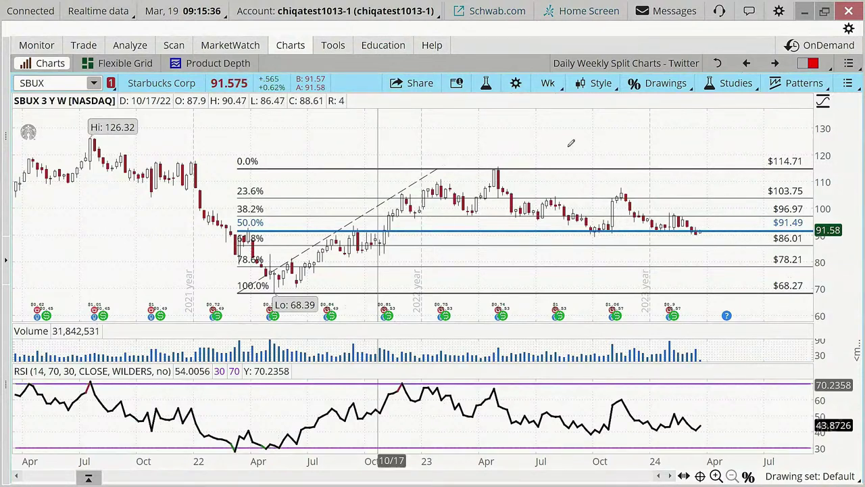
Step: Show the SBUX option chain, box and tick the 19 APR 24 90 put's delta, arrow to its ask, underline PUTS, and sketch a price path
left_click(90, 48)
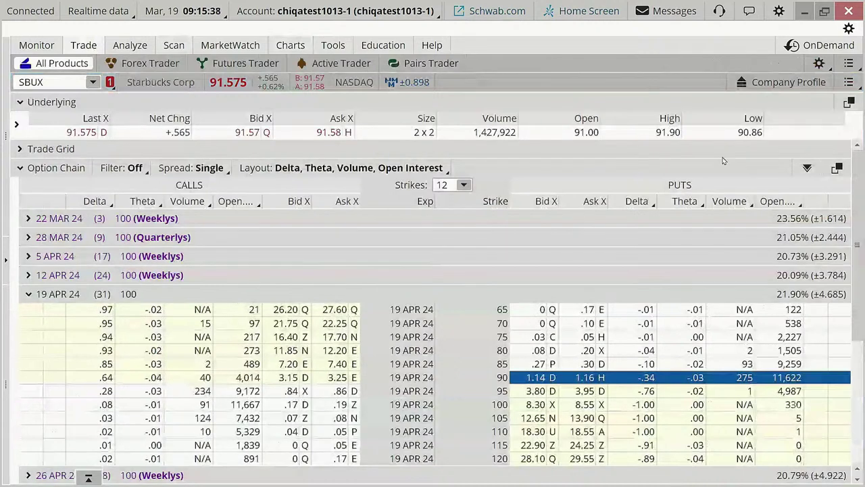
scroll(277, 363, "down", 1)
scroll(277, 363, "down", 1)
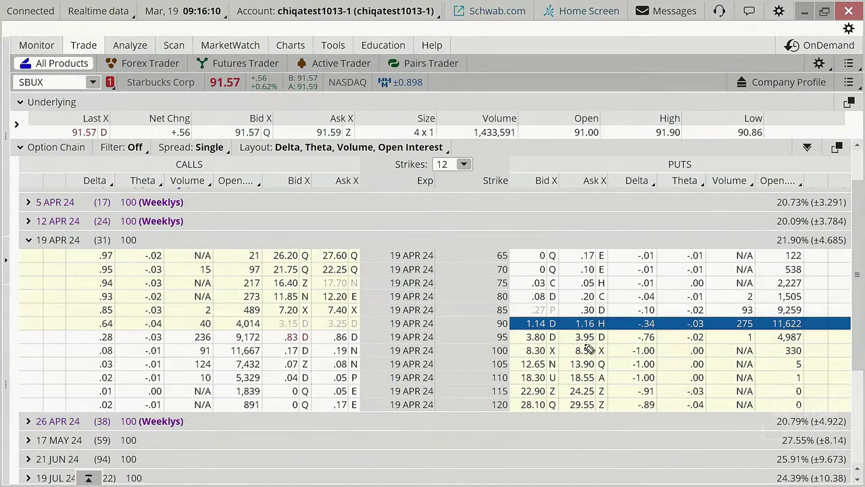
mouse_move(630, 333)
left_mouse_down()
mouse_move(659, 333)
mouse_move(650, 313)
mouse_move(627, 315)
mouse_move(631, 336)
left_mouse_up()
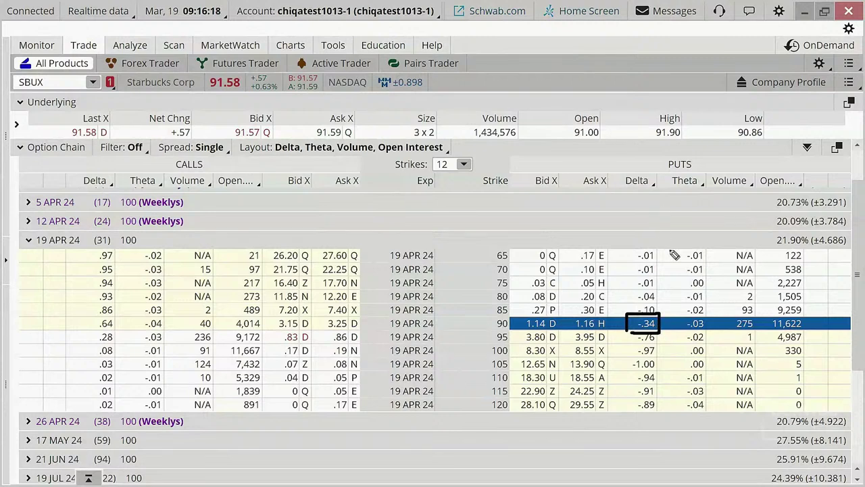
mouse_move(652, 313)
left_mouse_down()
mouse_move(645, 297)
mouse_move(596, 309)
left_mouse_up()
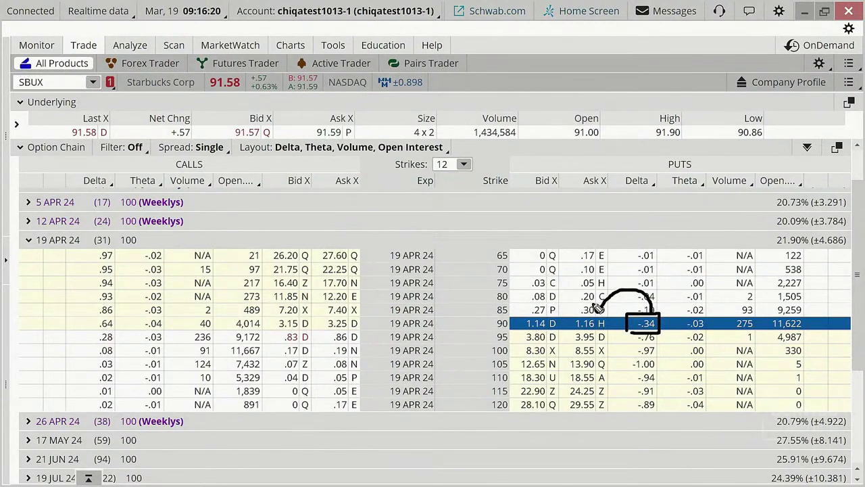
left_click_drag(655, 174, 704, 168)
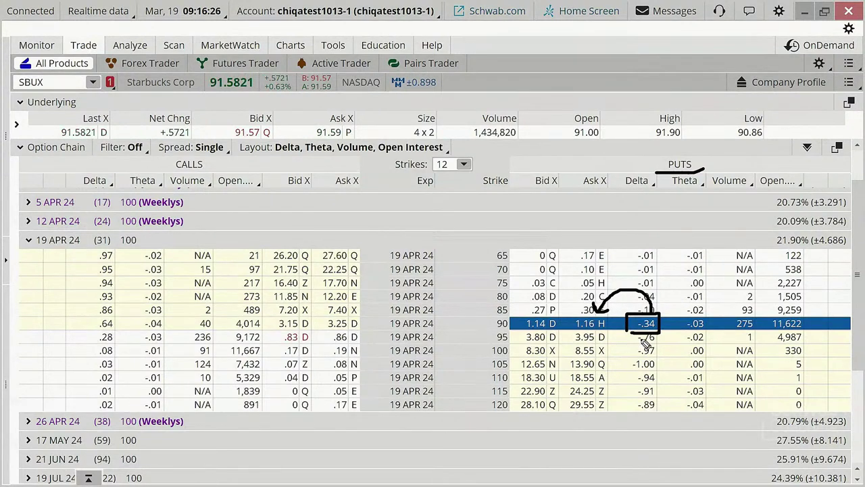
mouse_move(497, 245)
left_mouse_down()
mouse_move(536, 193)
mouse_move(600, 225)
mouse_move(629, 224)
mouse_move(633, 215)
left_mouse_up()
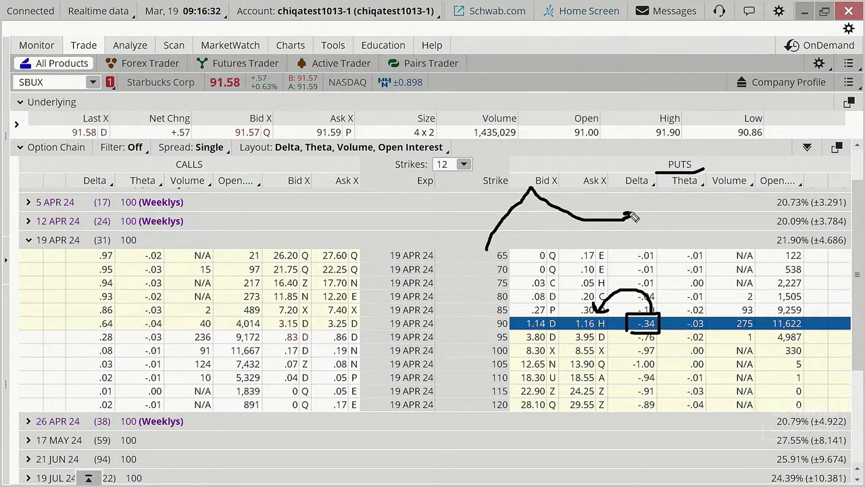
left_click_drag(661, 302, 674, 287)
Step: Circle the 19 APR 24 expiration's 31 days, write and underline 20-50 beside it, and clear the marks
mouse_move(114, 251)
left_mouse_down()
mouse_move(108, 232)
mouse_move(91, 251)
mouse_move(119, 252)
left_mouse_up()
left_click_drag(190, 239, 214, 255)
mouse_move(227, 236)
left_mouse_down()
mouse_move(250, 232)
mouse_move(263, 206)
mouse_move(271, 217)
mouse_move(277, 204)
left_mouse_up()
left_click(255, 214)
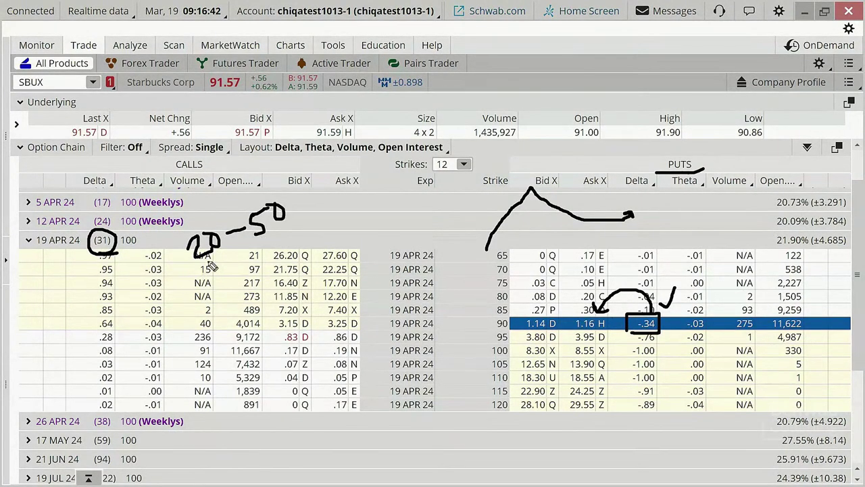
left_click_drag(195, 258, 291, 231)
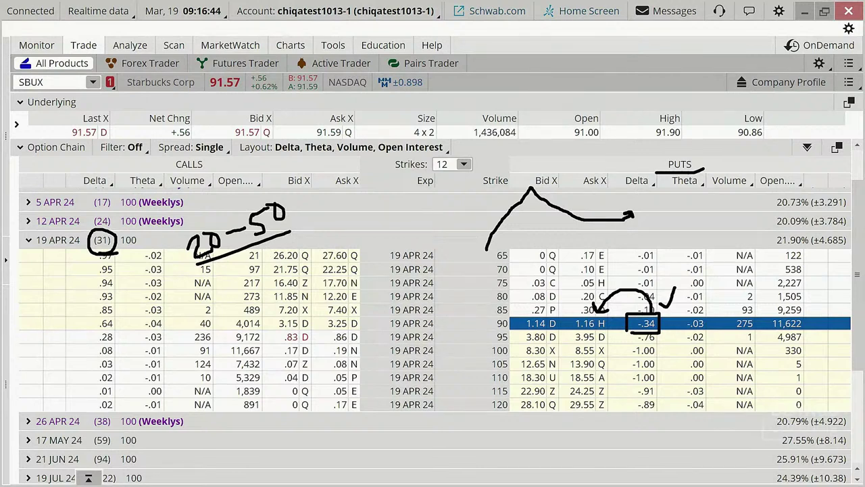
key("Escape")
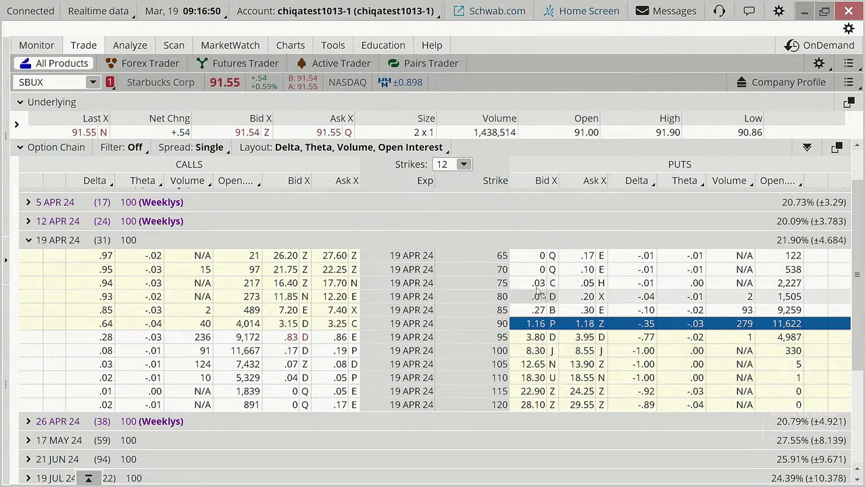
Step: Limit the option chain to 8 strikes and expand the 21 JUN 24 expiration alongside 19 APR 24
left_click(290, 45)
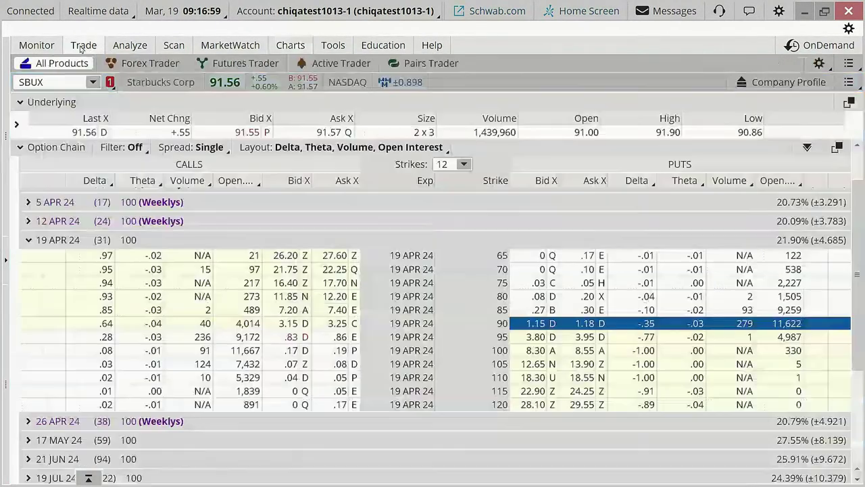
left_click(83, 45)
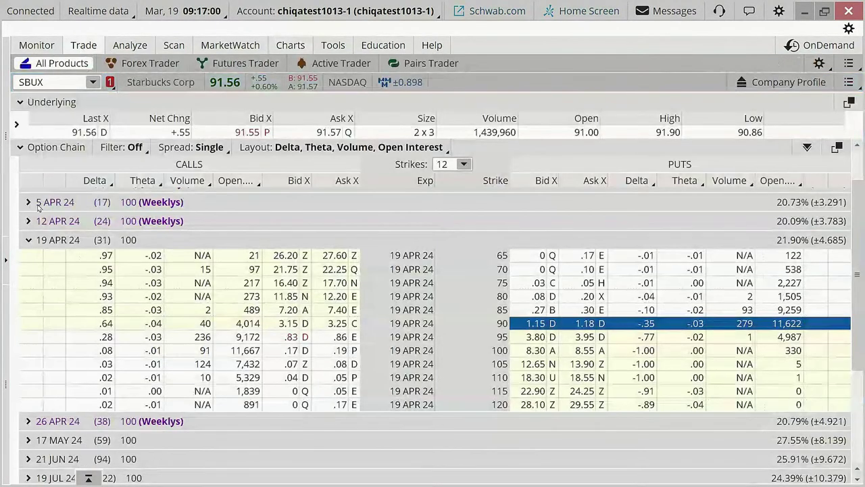
left_click(36, 239)
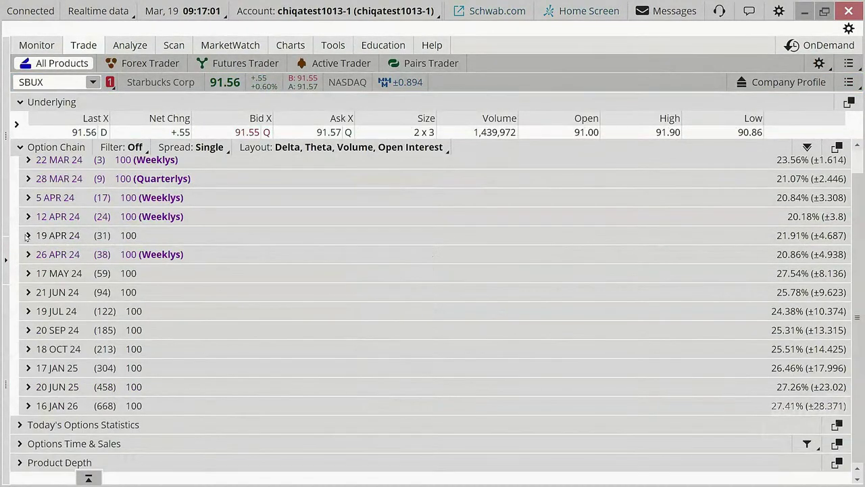
left_click(27, 235)
left_click(452, 163)
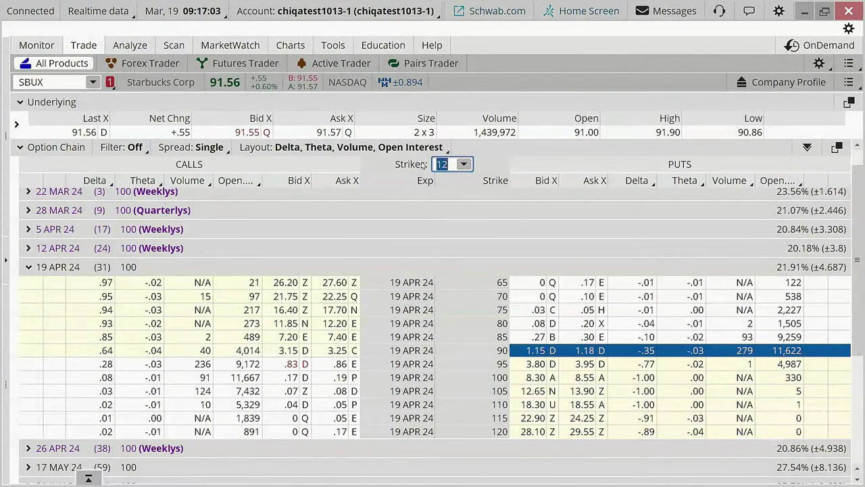
type("8")
key("Return")
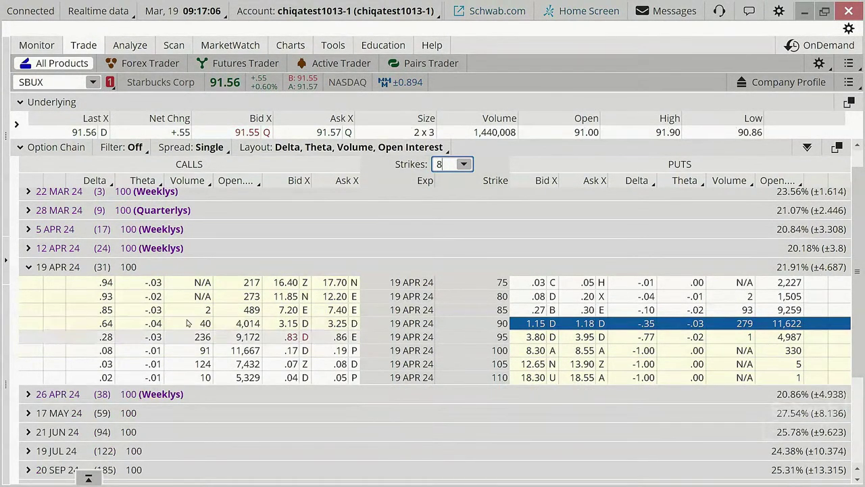
scroll(170, 338, "down", 2)
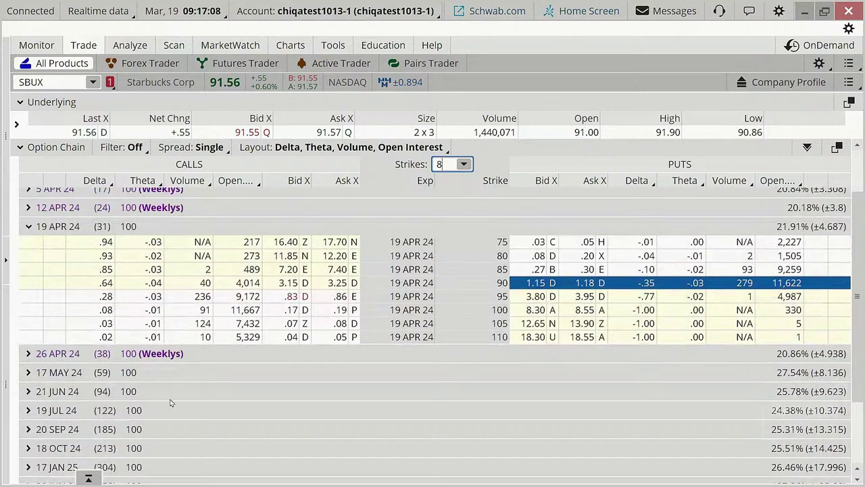
left_click(29, 392)
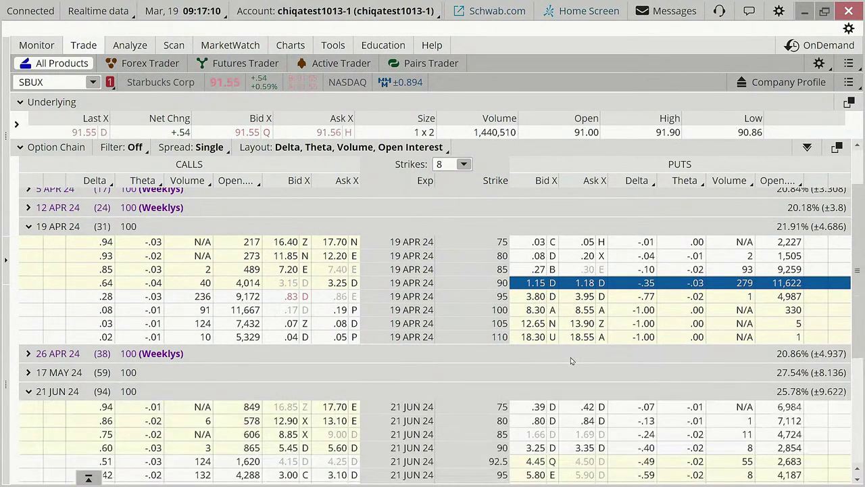
scroll(614, 367, "down", 1)
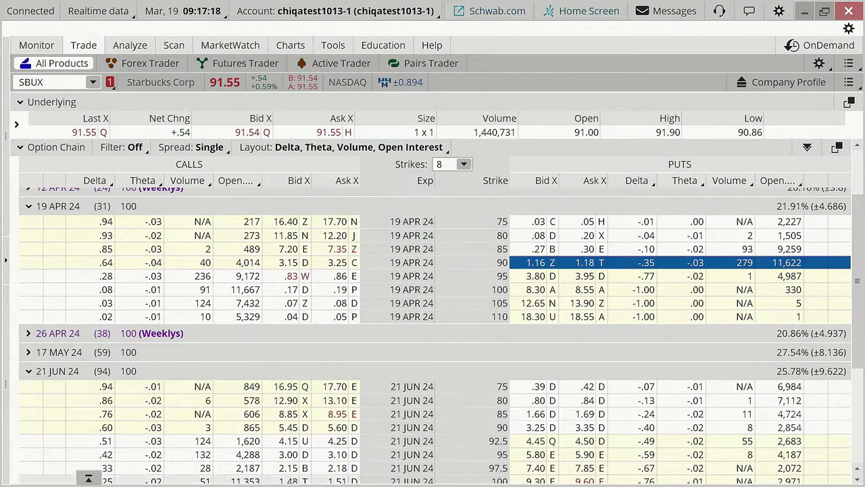
Step: Circle June's 94 days, underline the 90 put's bid and ask and circle its delta in both expirations, and arrow from June's delta to its ask
mouse_move(119, 382)
left_mouse_down()
mouse_move(125, 377)
mouse_move(93, 363)
mouse_move(115, 384)
mouse_move(119, 376)
left_mouse_up()
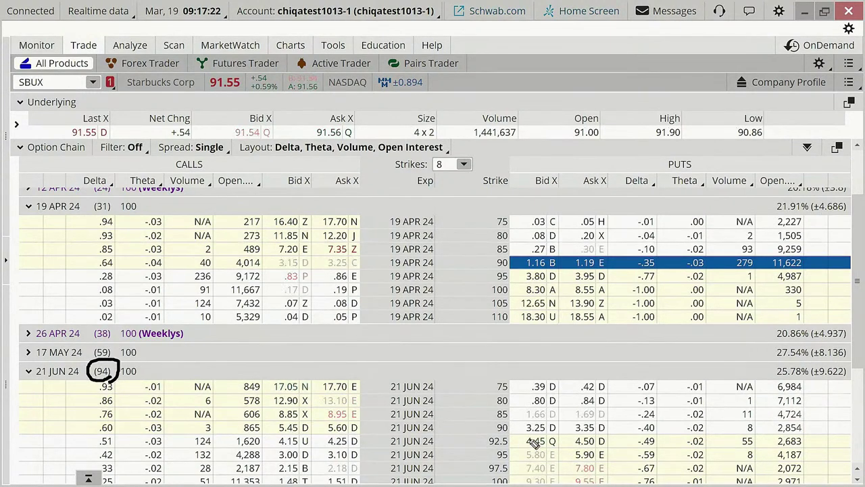
left_click_drag(524, 436, 603, 434)
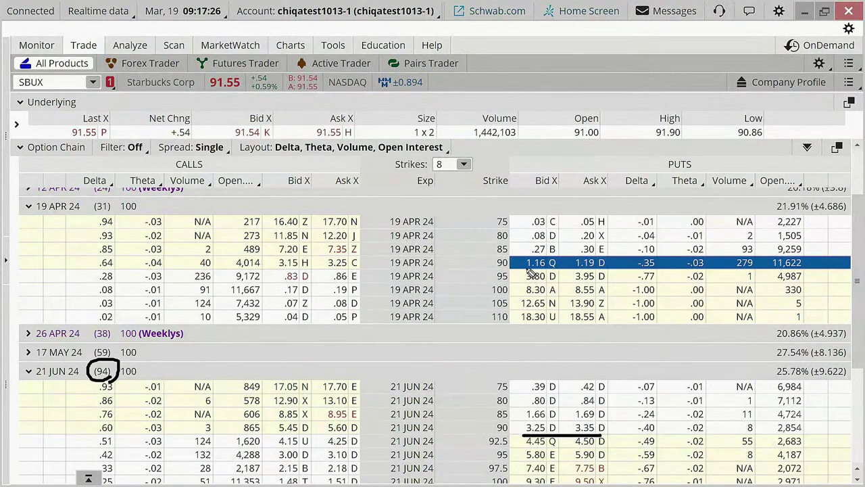
left_click_drag(523, 274, 603, 269)
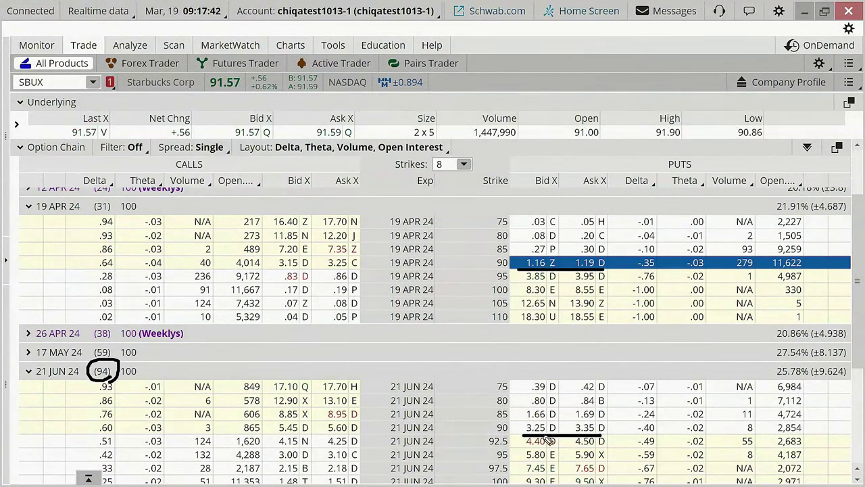
mouse_move(649, 275)
left_mouse_down()
mouse_move(666, 265)
mouse_move(645, 254)
mouse_move(630, 267)
mouse_move(650, 273)
left_mouse_up()
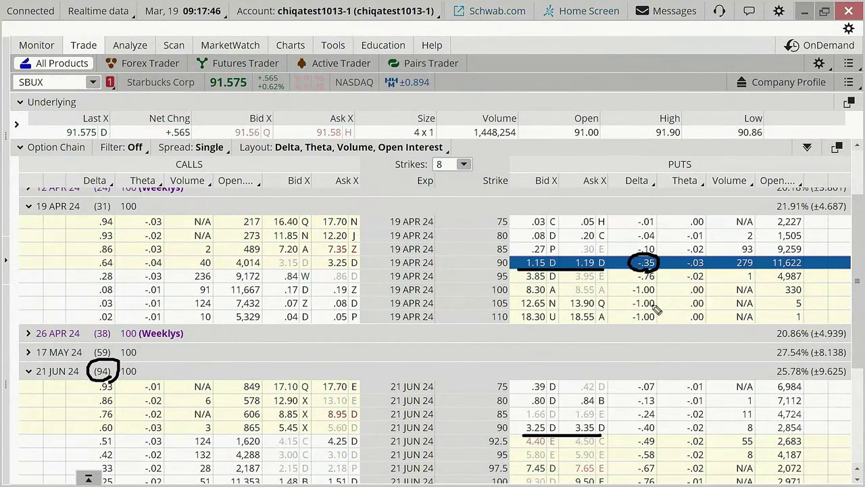
mouse_move(652, 442)
left_mouse_down()
mouse_move(673, 427)
mouse_move(639, 418)
mouse_move(627, 438)
mouse_move(665, 440)
left_mouse_up()
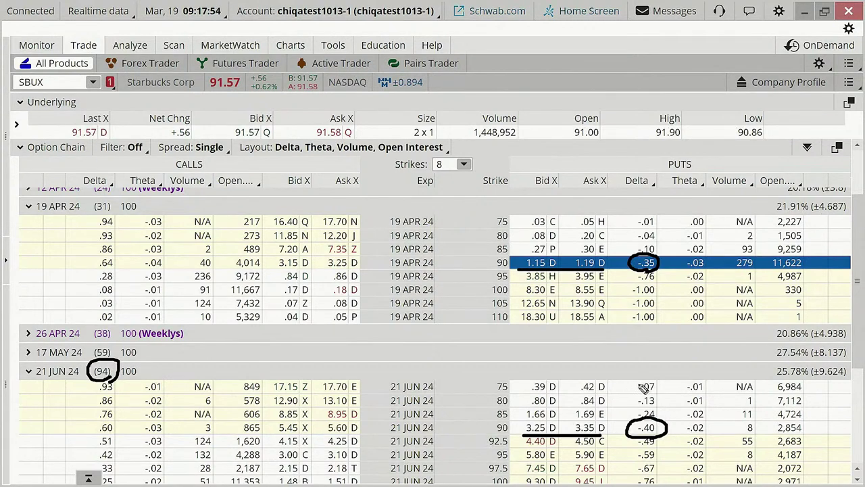
mouse_move(640, 411)
left_mouse_down()
mouse_move(623, 410)
mouse_move(611, 422)
left_mouse_up()
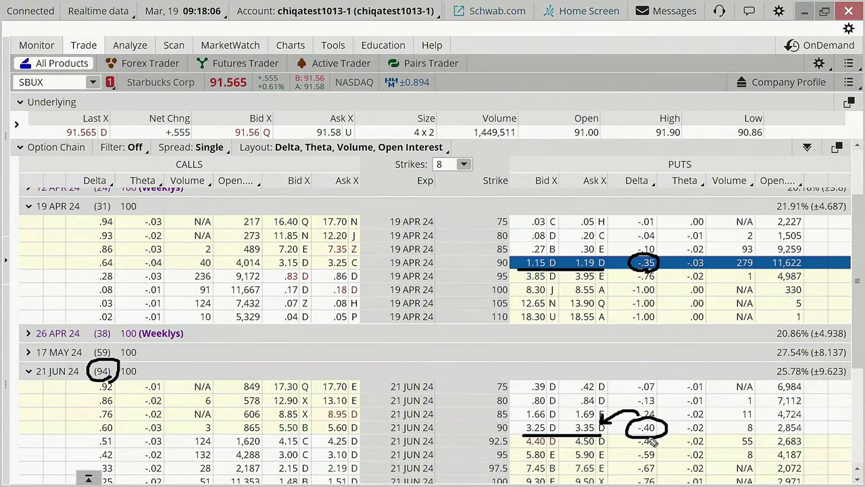
Step: Underline the puts' Theta heading, circle the 90 put's theta in both expirations, box its June open interest, and clear the marks
left_click_drag(667, 190, 706, 189)
mouse_move(698, 278)
left_mouse_down()
mouse_move(715, 269)
mouse_move(686, 255)
mouse_move(681, 272)
mouse_move(700, 275)
left_mouse_up()
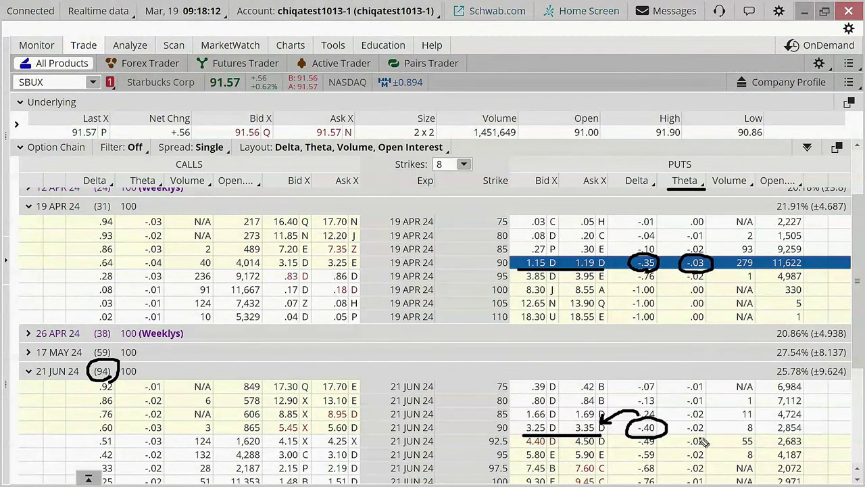
mouse_move(700, 441)
left_mouse_down()
mouse_move(719, 433)
mouse_move(689, 418)
mouse_move(678, 438)
mouse_move(706, 438)
left_mouse_up()
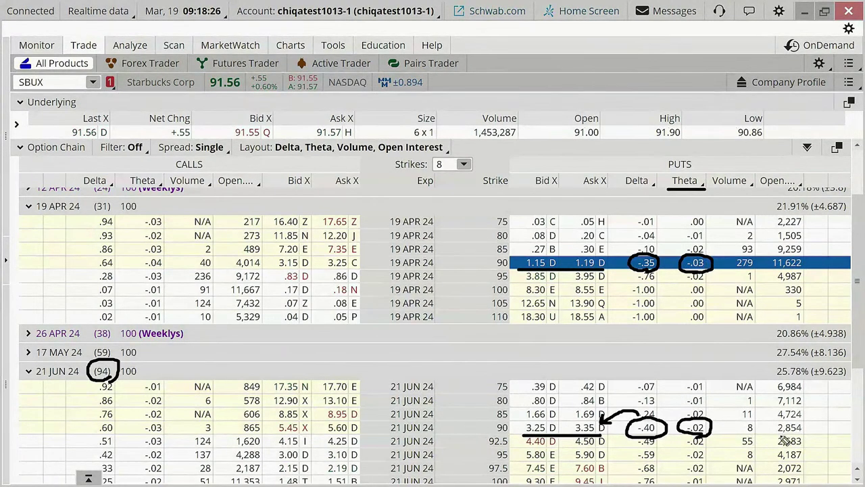
mouse_move(813, 437)
left_mouse_down()
mouse_move(788, 419)
mouse_move(765, 436)
mouse_move(808, 439)
left_mouse_up()
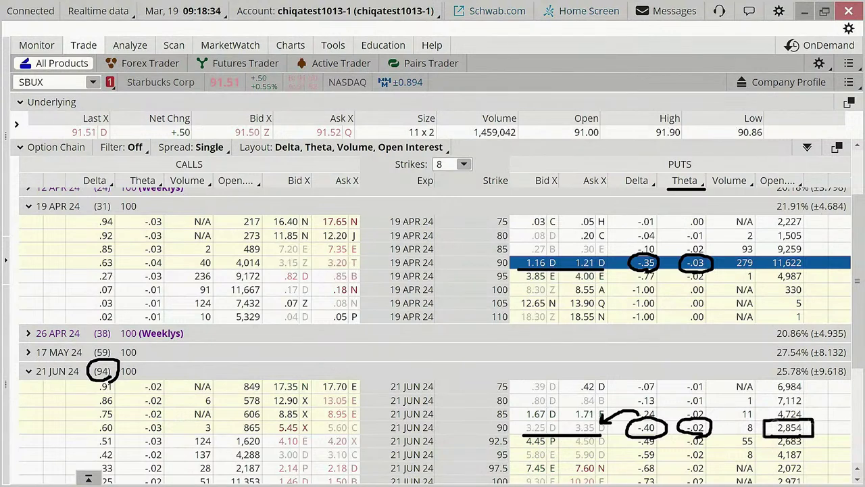
key("Escape")
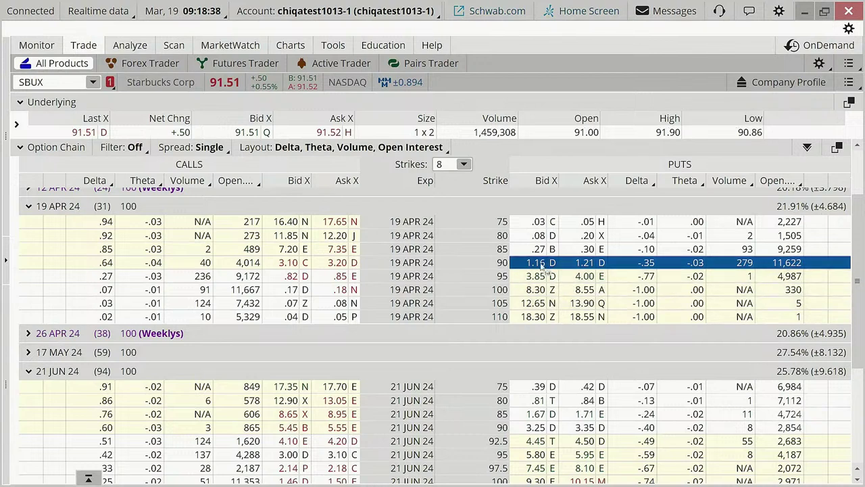
Step: Create a single-leg limit order to sell one SBUX 19 APR 24 90 put at 1.16
left_click(539, 264)
scroll(642, 212, "down", 1)
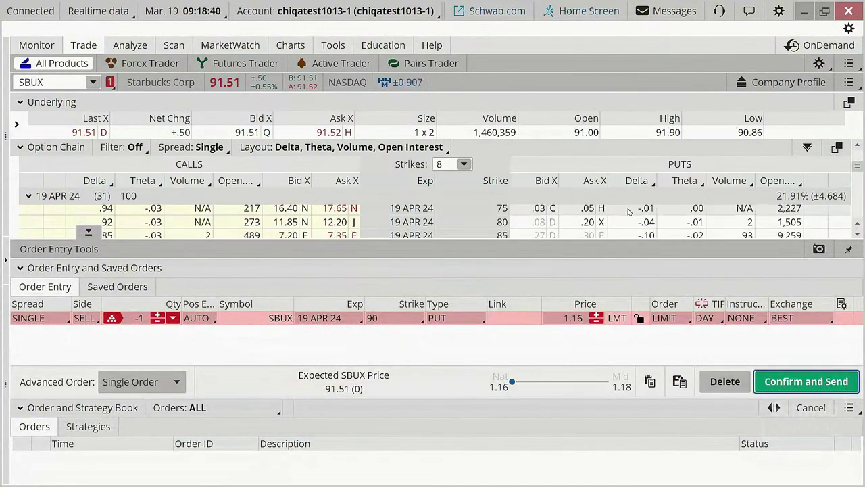
scroll(642, 212, "down", 1)
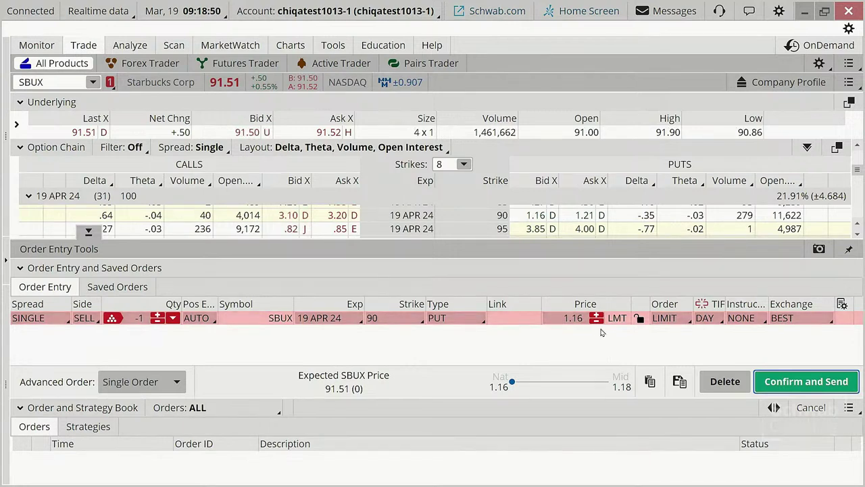
Step: Return to the SBUX weekly chart and draw a magenta arrow from the latest candles to below the 50.0% level
left_click(290, 45)
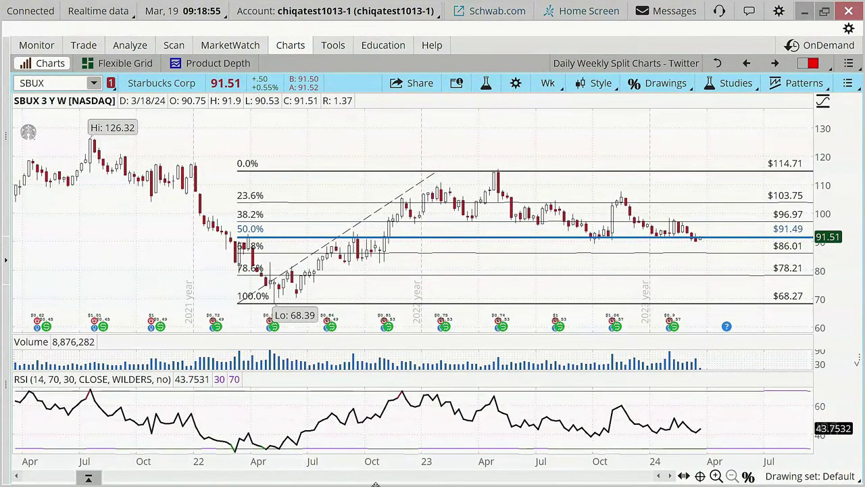
left_click(698, 235)
left_click_drag(701, 238, 741, 253)
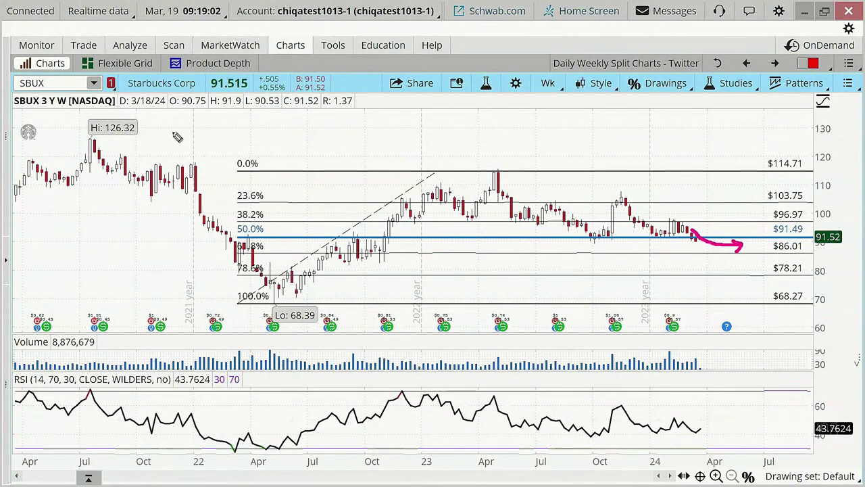
Step: In magenta, underline the chart's symbol heading, arrow down from the 50.0% level to the upcoming event marker, and write "-P → 100"
left_click_drag(30, 108, 79, 107)
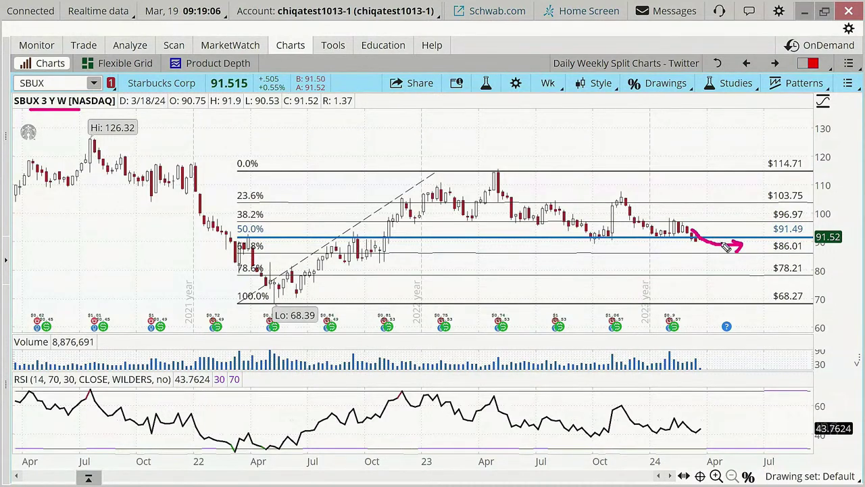
mouse_move(723, 241)
left_mouse_down()
mouse_move(725, 326)
mouse_move(735, 304)
left_mouse_up()
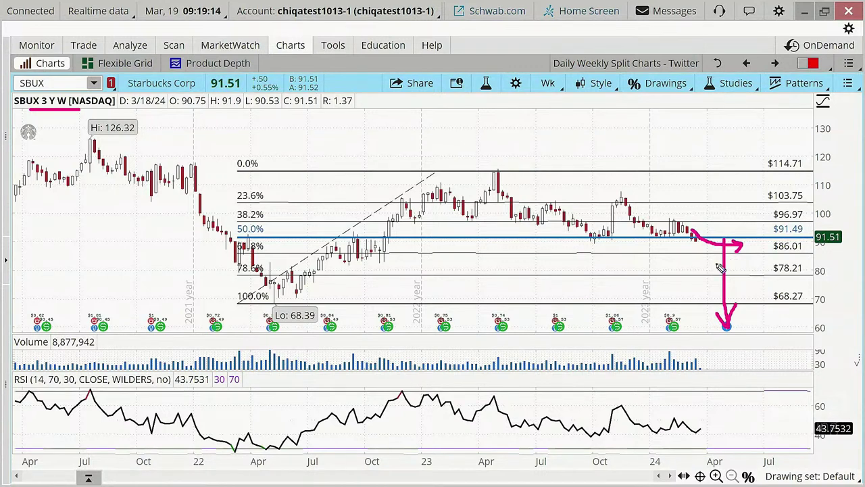
left_click(579, 273)
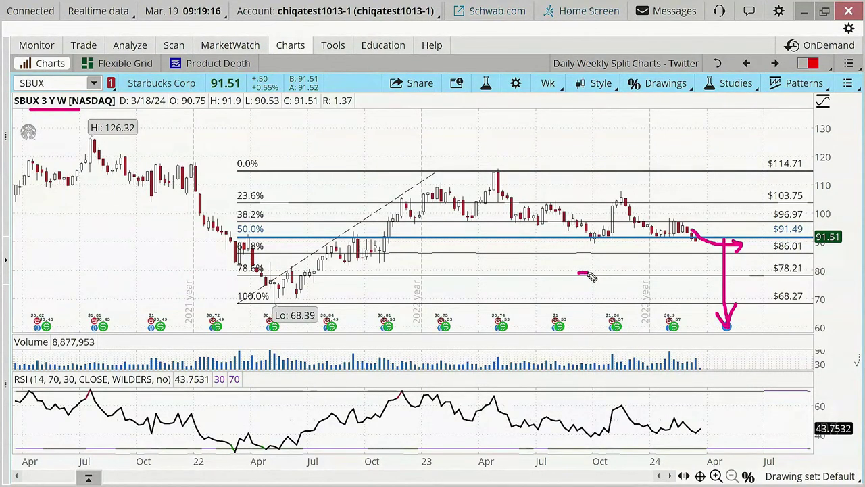
mouse_move(596, 263)
left_mouse_down()
mouse_move(598, 280)
mouse_move(643, 263)
mouse_move(637, 268)
mouse_move(662, 274)
mouse_move(670, 258)
mouse_move(682, 259)
left_mouse_up()
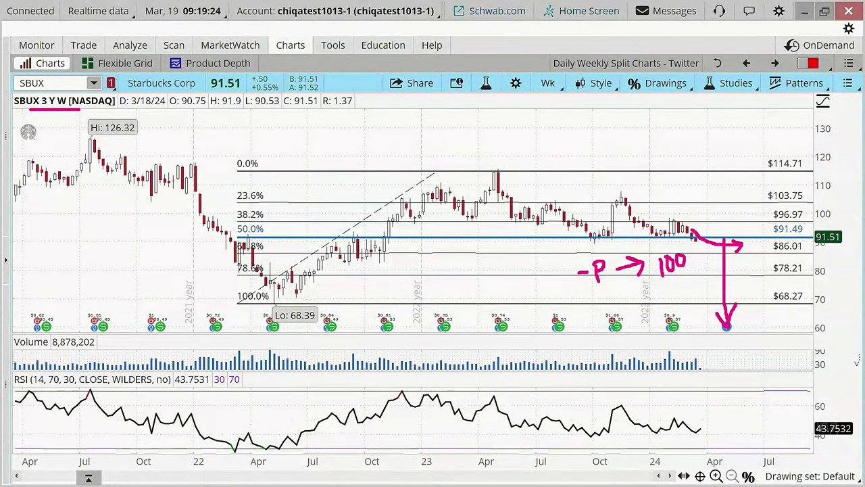
Step: In black, draw an underlined dollar sign above the latest candles, a support line below the 50.0% level, and an underline beneath $86.01
mouse_move(737, 173)
left_mouse_down()
mouse_move(715, 177)
mouse_move(731, 190)
mouse_move(715, 196)
left_mouse_up()
left_click_drag(725, 157, 725, 203)
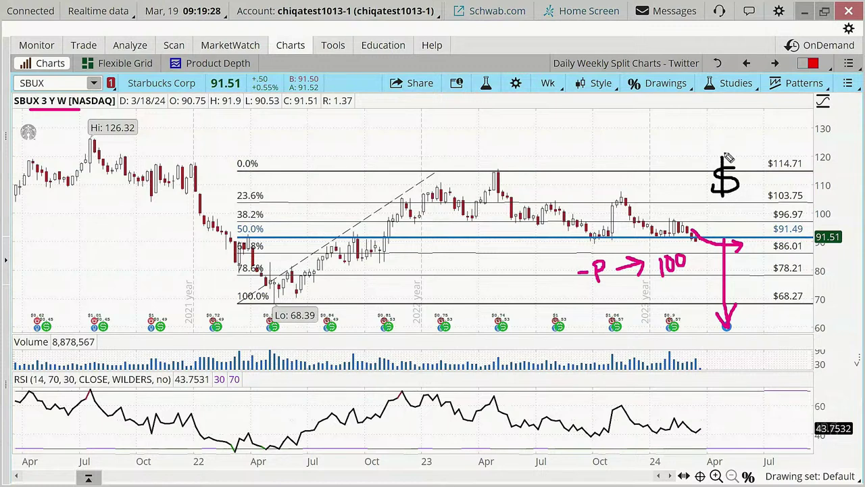
mouse_move(729, 153)
left_mouse_down()
mouse_move(729, 201)
mouse_move(717, 207)
mouse_move(752, 208)
left_mouse_up()
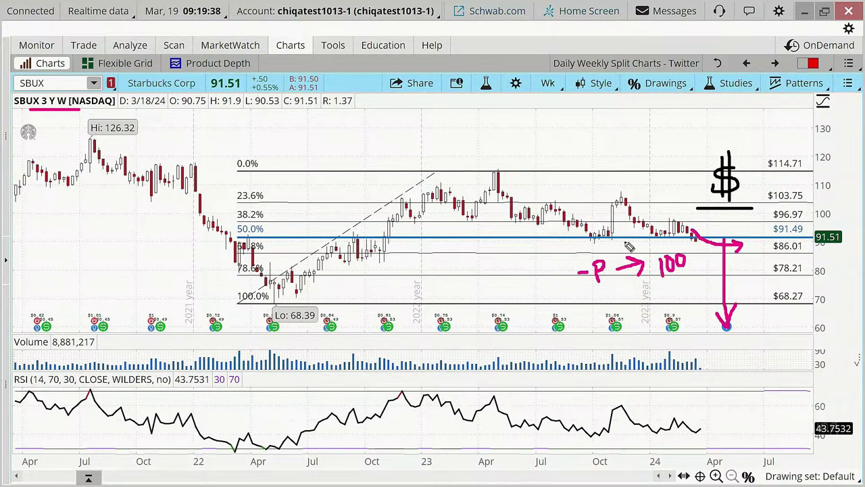
left_click_drag(582, 242, 655, 242)
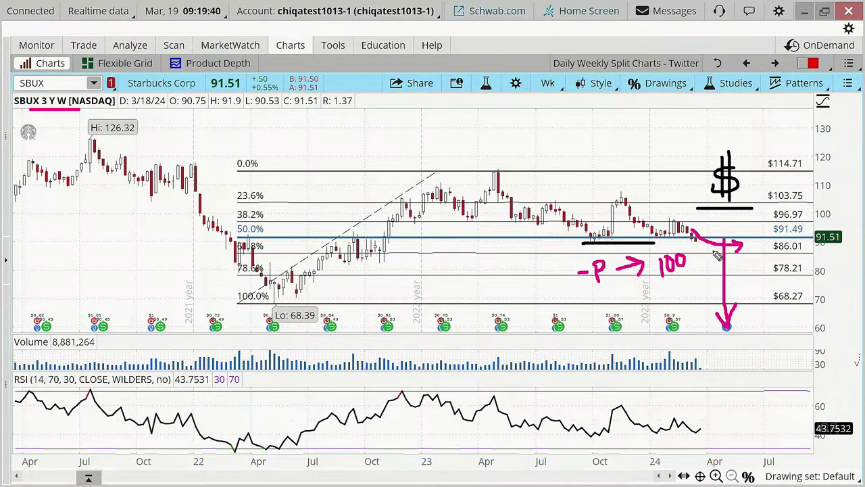
left_click_drag(767, 254, 809, 254)
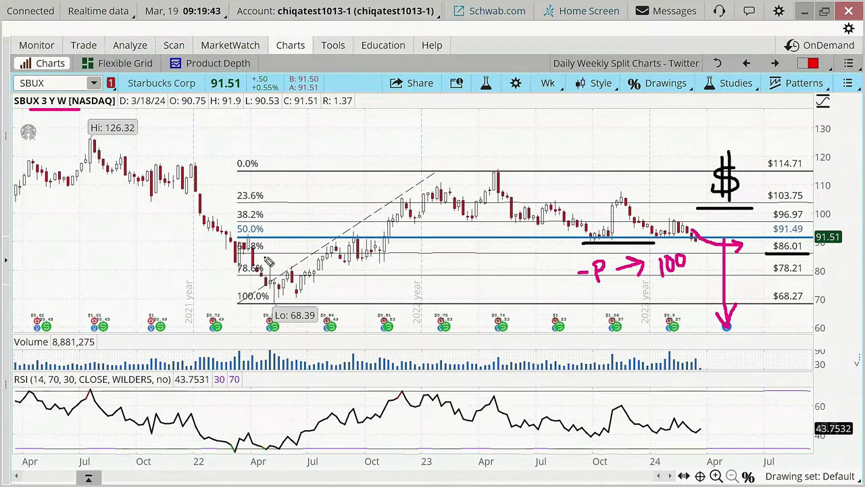
Step: Circle the 61.8% retracement label and handwrite "61.8%" beside it
mouse_move(255, 264)
left_mouse_down()
mouse_move(247, 231)
mouse_move(260, 256)
left_mouse_up()
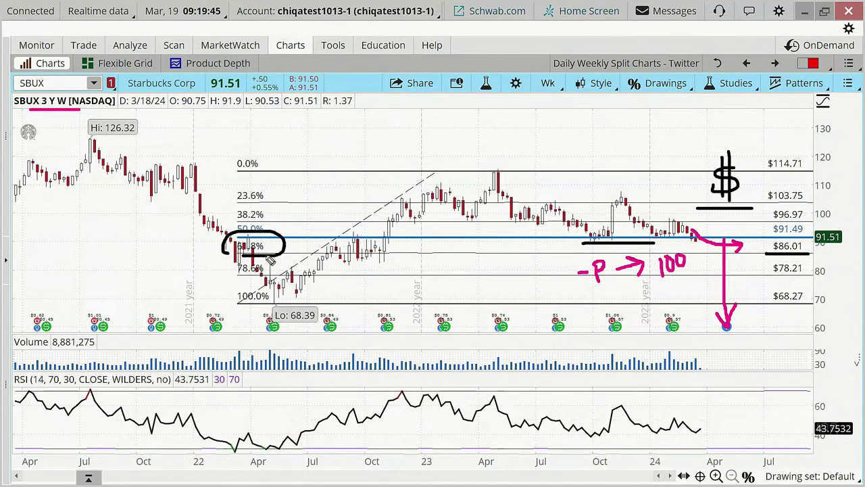
mouse_move(156, 238)
left_mouse_down()
mouse_move(154, 256)
mouse_move(191, 257)
mouse_move(201, 239)
mouse_move(212, 258)
left_mouse_up()
left_click(182, 255)
left_click(206, 247)
left_click(206, 255)
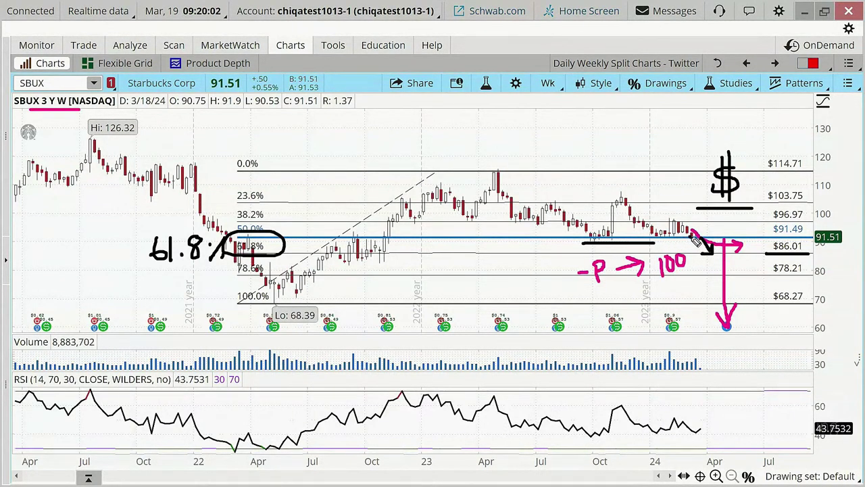
Step: Draw arrows up and down from the latest candle, circle the last price and the dollar sign, and clear all marks
mouse_move(704, 238)
left_mouse_down()
mouse_move(726, 230)
mouse_move(716, 246)
mouse_move(703, 248)
left_mouse_up()
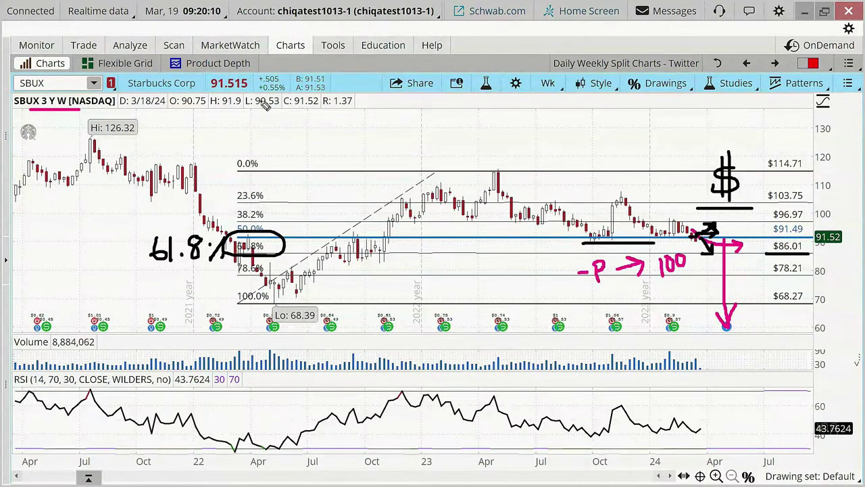
mouse_move(263, 100)
left_mouse_down()
mouse_move(233, 65)
mouse_move(196, 93)
mouse_move(241, 99)
left_mouse_up()
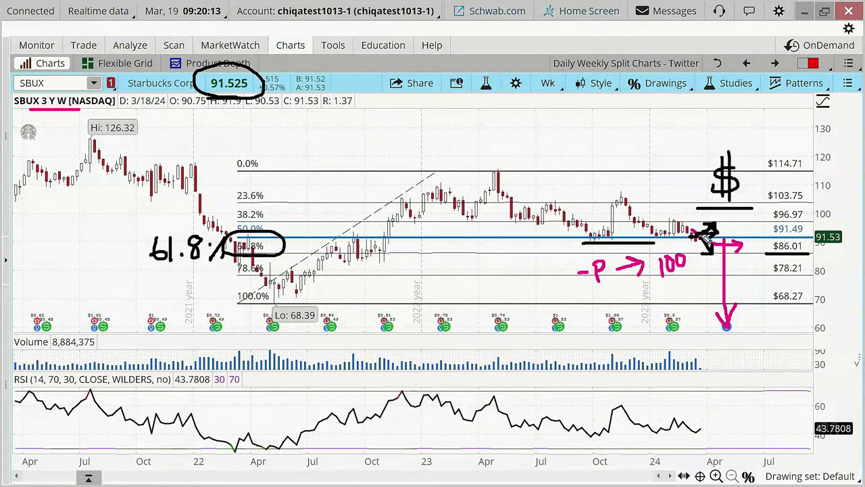
mouse_move(744, 211)
left_mouse_down()
mouse_move(770, 177)
mouse_move(715, 154)
mouse_move(738, 209)
left_mouse_up()
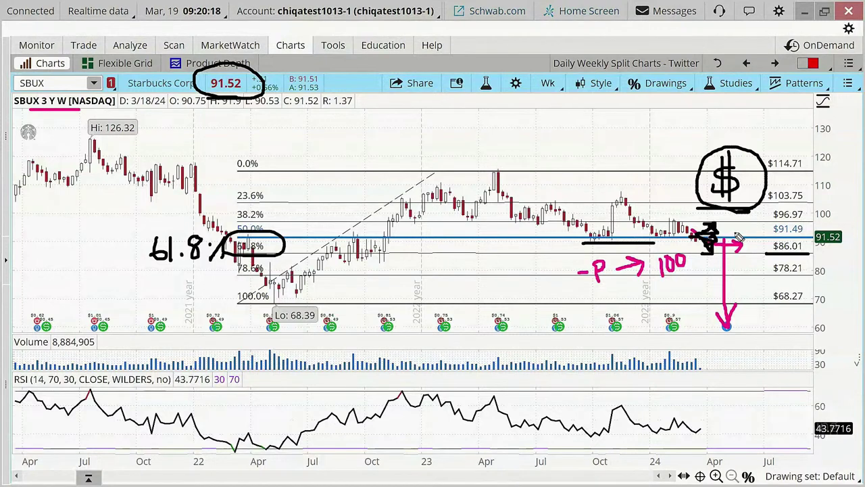
key("Escape")
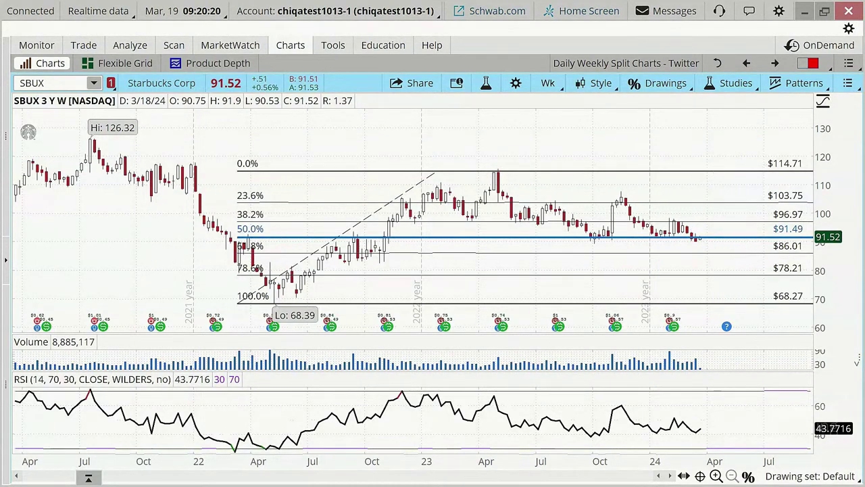
Step: Review the confirmation details of the short SBUX 19 APR 24 90 put order and close them without sending
left_click(84, 46)
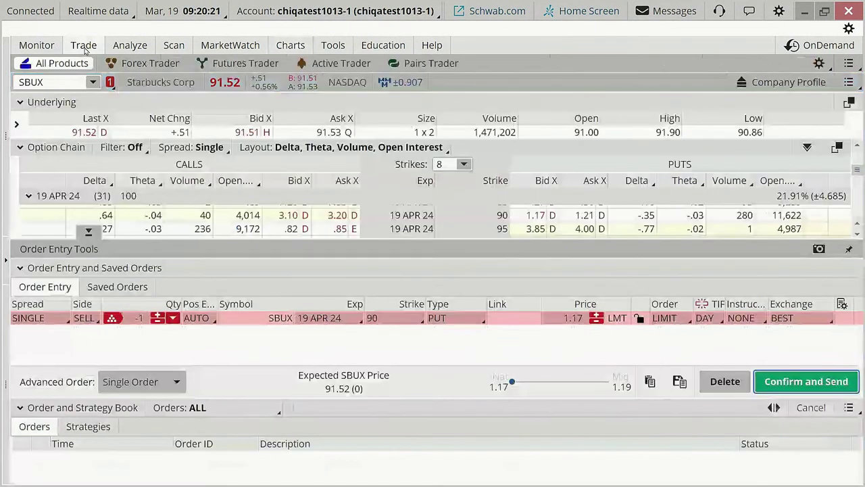
left_click(806, 382)
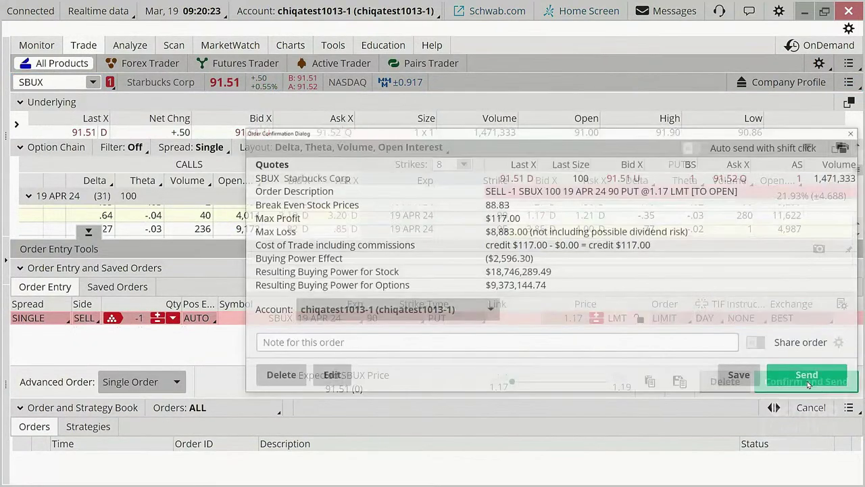
left_click_drag(650, 132, 638, 42)
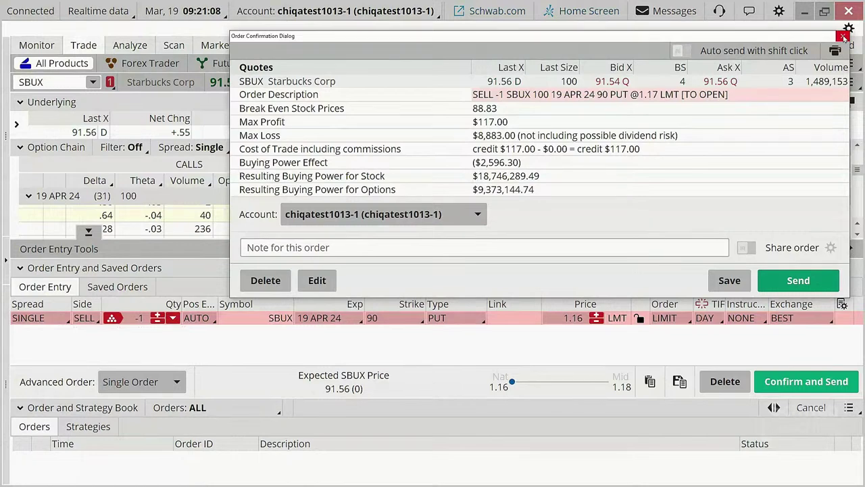
left_click(844, 36)
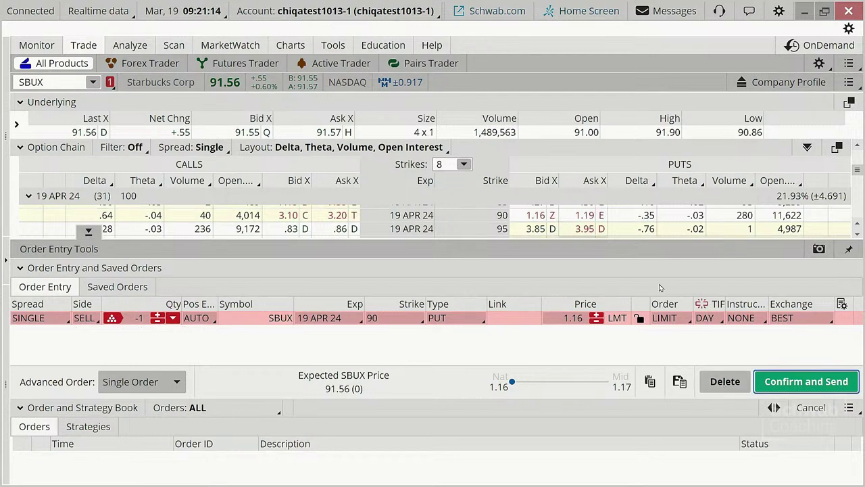
Step: Turn the order into a short SBUX 19 APR 24 90/85 put vertical by adding a long 85 put, at a .89 credit limit
left_click(88, 231)
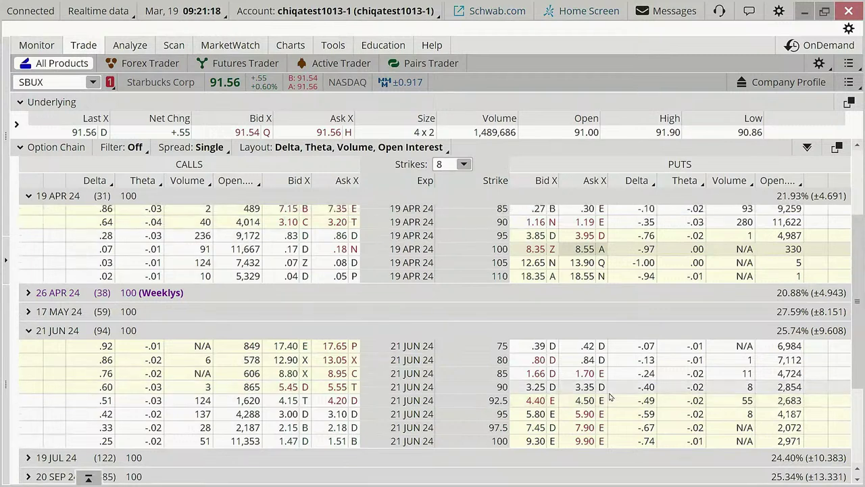
scroll(665, 391, "up", 2)
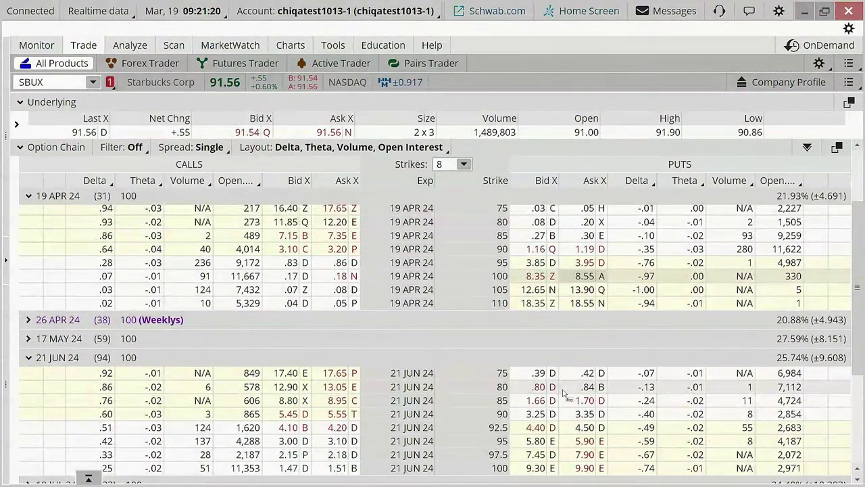
scroll(580, 355, "up", 2)
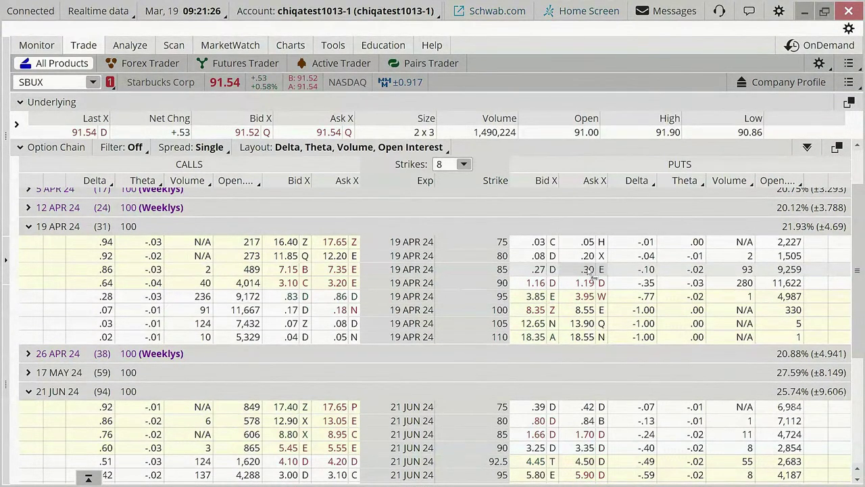
key("alt")
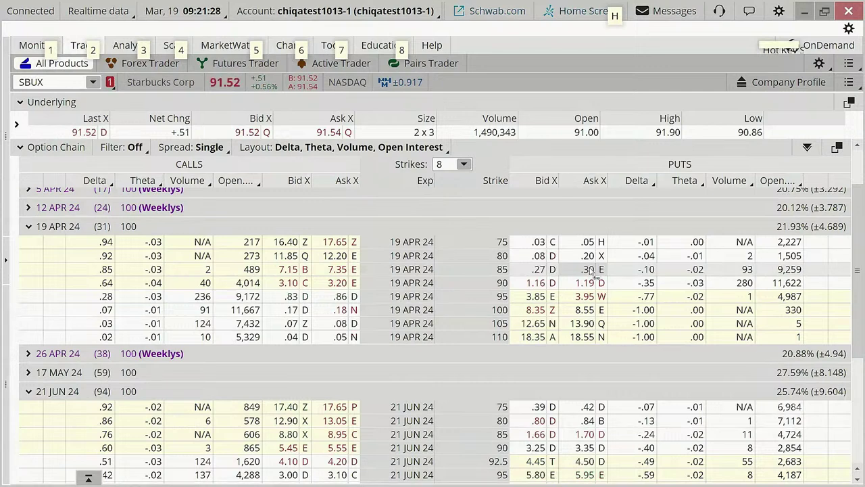
left_click(592, 270)
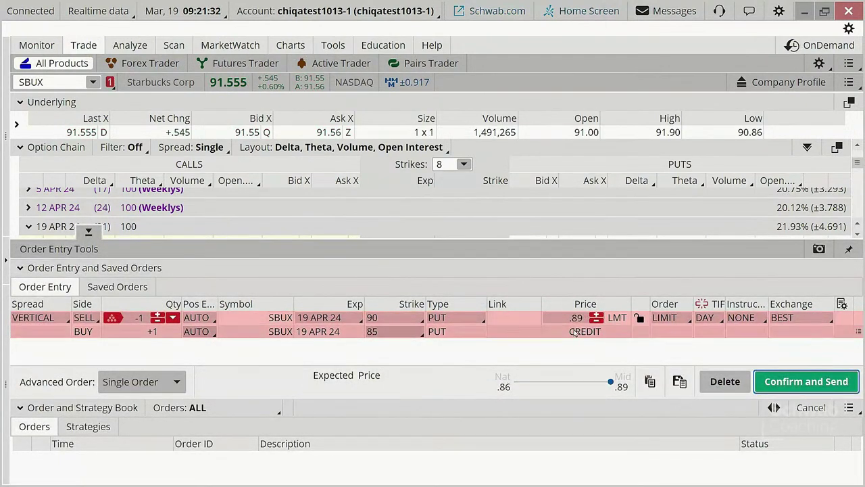
Step: Review the 90/85 put vertical's max profit, max loss and buying power effect in its confirmation, and close it without sending
left_click(810, 385)
left_click_drag(652, 137, 633, 33)
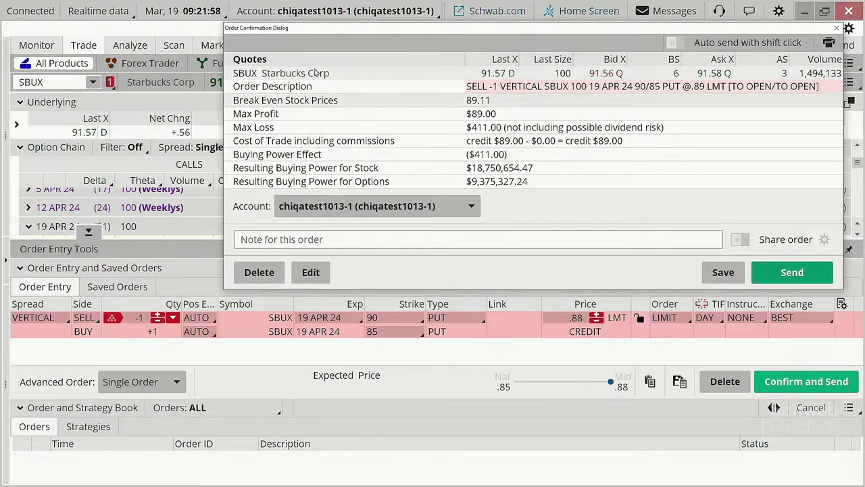
left_click(836, 30)
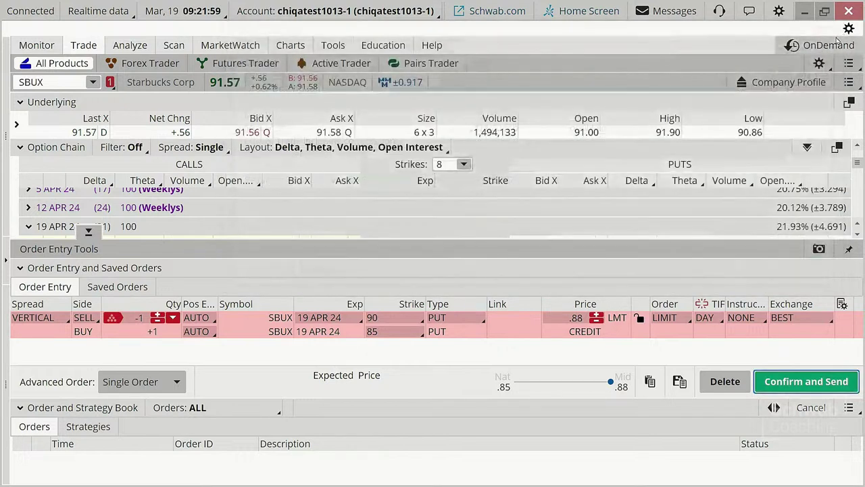
Step: On the SBUX chart, draw a horizontal arrow labelled "85" below the 61.8% level and two downward arrows from the latest candles through it
left_click(287, 45)
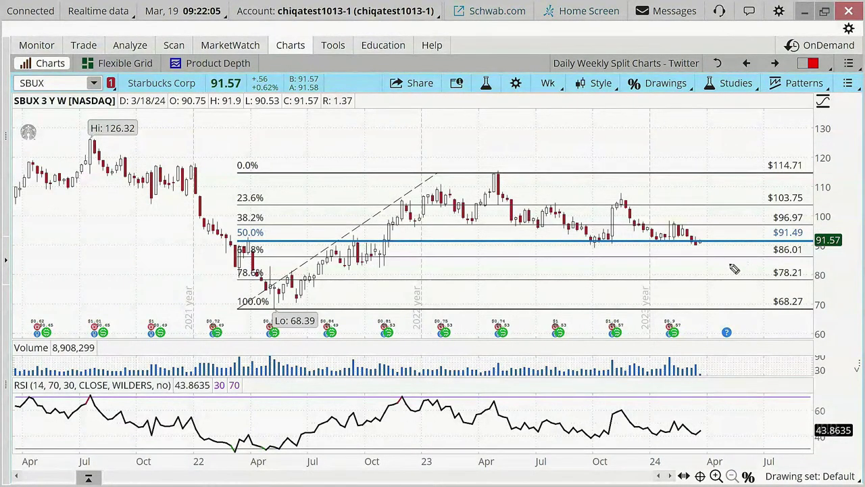
mouse_move(698, 264)
left_mouse_down()
mouse_move(802, 265)
mouse_move(792, 264)
left_mouse_up()
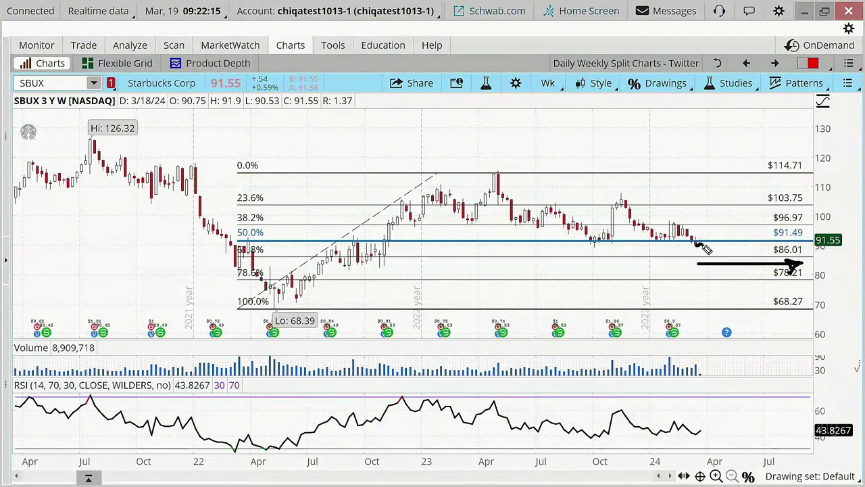
mouse_move(703, 248)
left_mouse_down()
mouse_move(721, 295)
mouse_move(708, 304)
mouse_move(716, 298)
left_mouse_up()
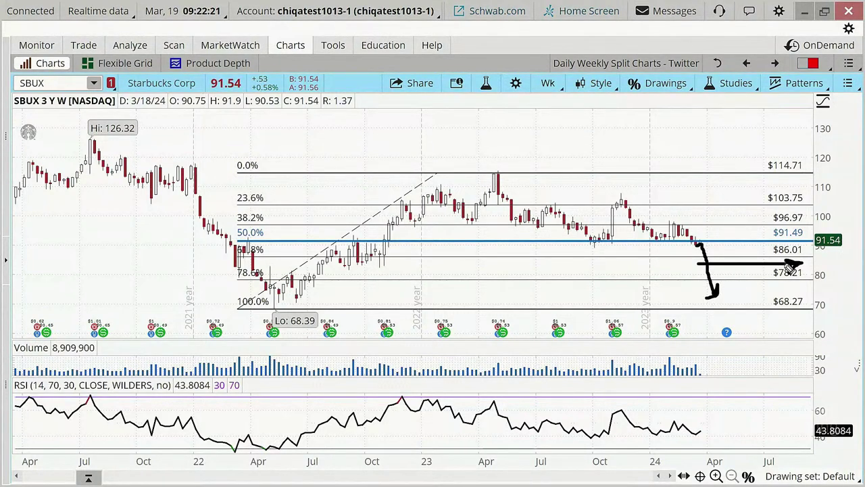
mouse_move(666, 264)
left_mouse_down()
mouse_move(676, 280)
mouse_move(668, 284)
mouse_move(686, 257)
left_mouse_up()
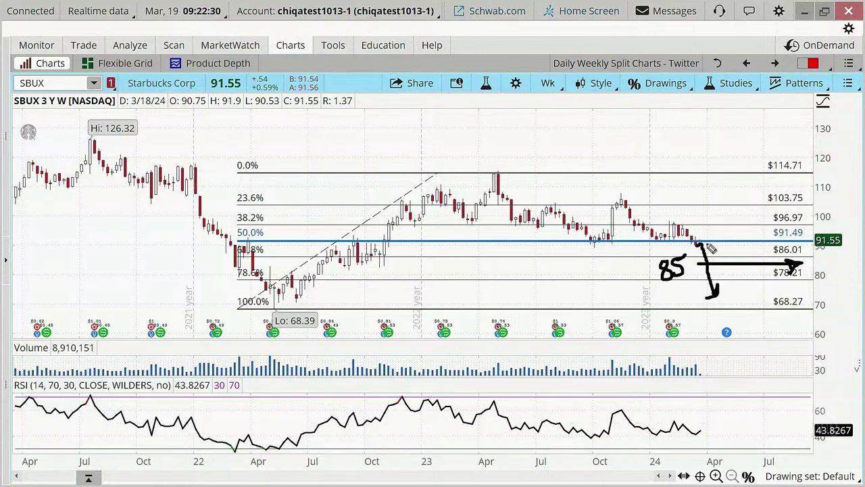
mouse_move(713, 238)
left_mouse_down()
mouse_move(743, 286)
mouse_move(736, 293)
mouse_move(744, 291)
left_mouse_up()
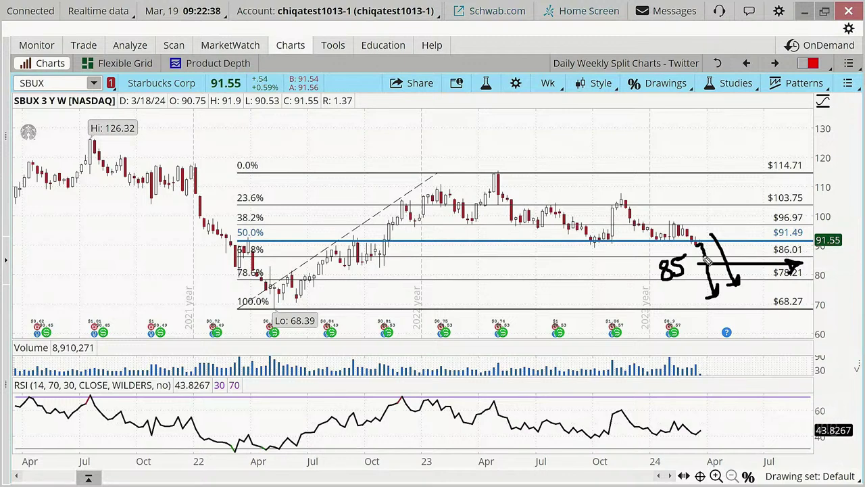
Step: Write "-100", underline and box it, arrow from it to a crossed-out circle, and clear all marks
mouse_move(571, 265)
left_mouse_down()
mouse_move(595, 266)
mouse_move(615, 251)
left_mouse_up()
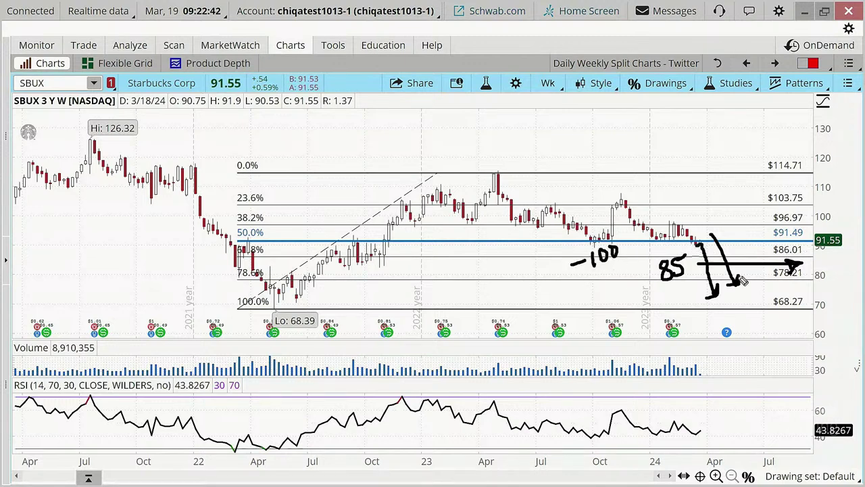
mouse_move(573, 275)
left_mouse_down()
mouse_move(633, 265)
mouse_move(564, 244)
mouse_move(593, 284)
mouse_move(612, 271)
mouse_move(657, 305)
mouse_move(640, 312)
mouse_move(664, 304)
mouse_move(665, 317)
mouse_move(674, 312)
mouse_move(659, 311)
left_mouse_up()
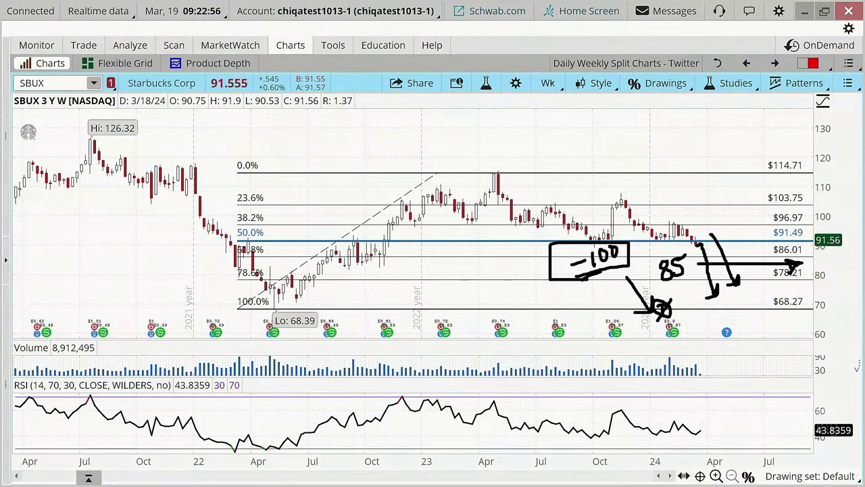
key("Escape")
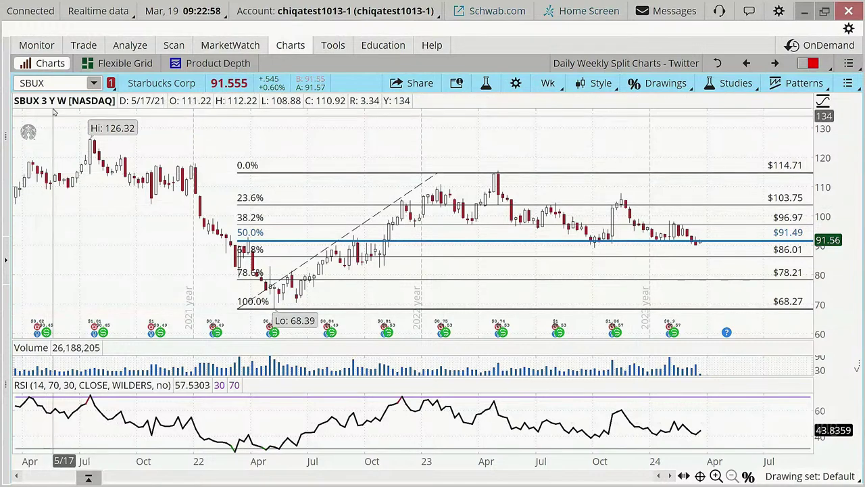
Step: Load the weekly chart of PANW
left_click(55, 81)
type("PANW")
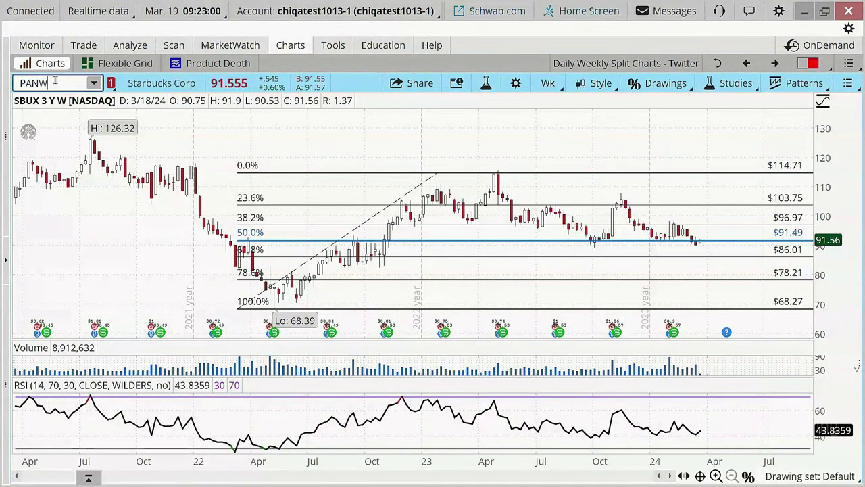
key("Return")
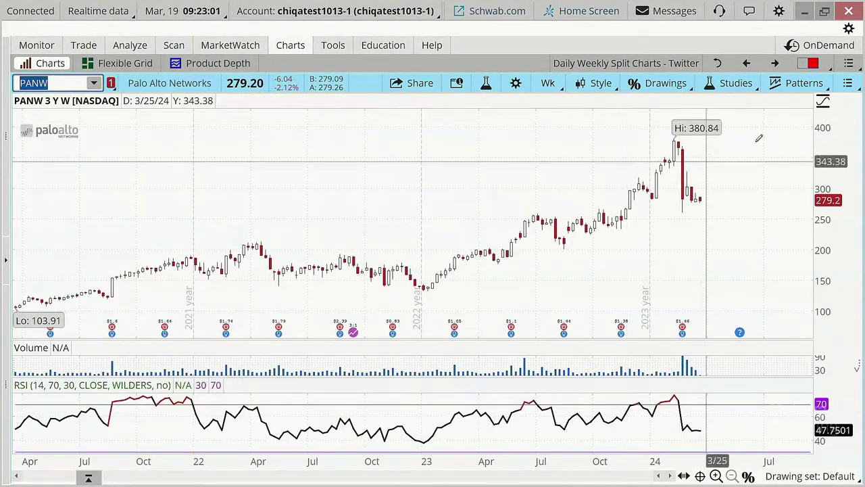
Step: View PANW on the daily chart, and bring SBUX back up on the weekly chart
left_click(750, 63)
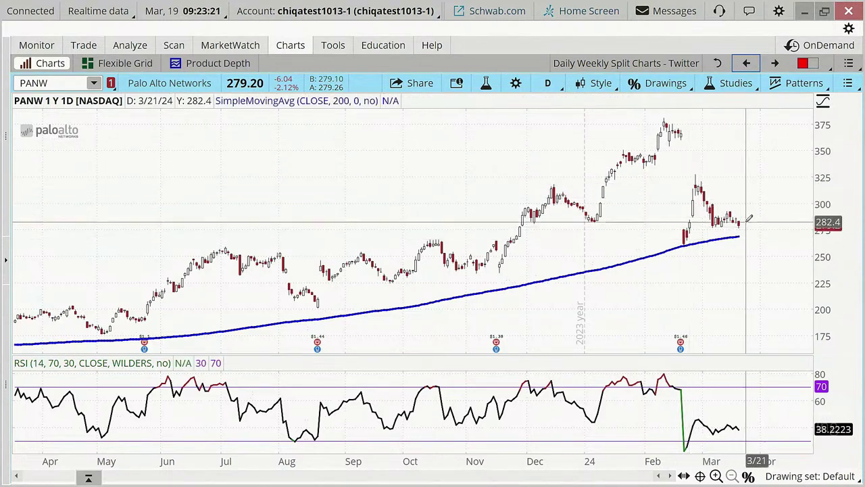
left_click(65, 85)
type("S")
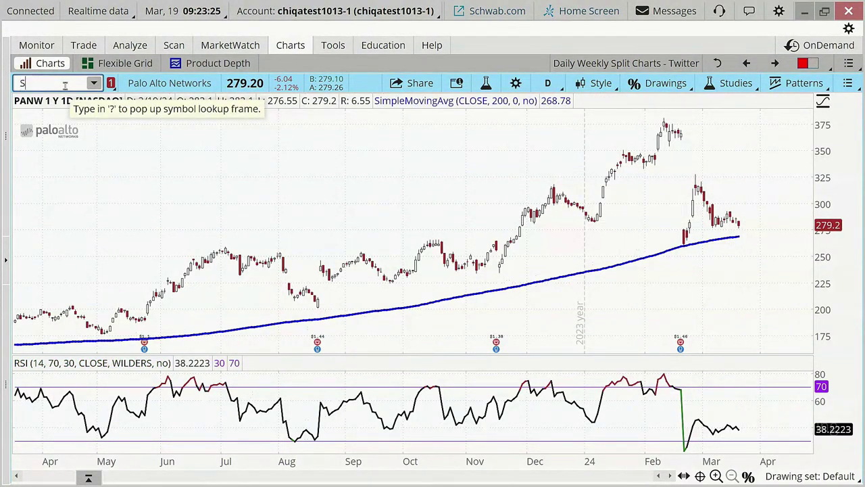
type("BUX")
key("Return")
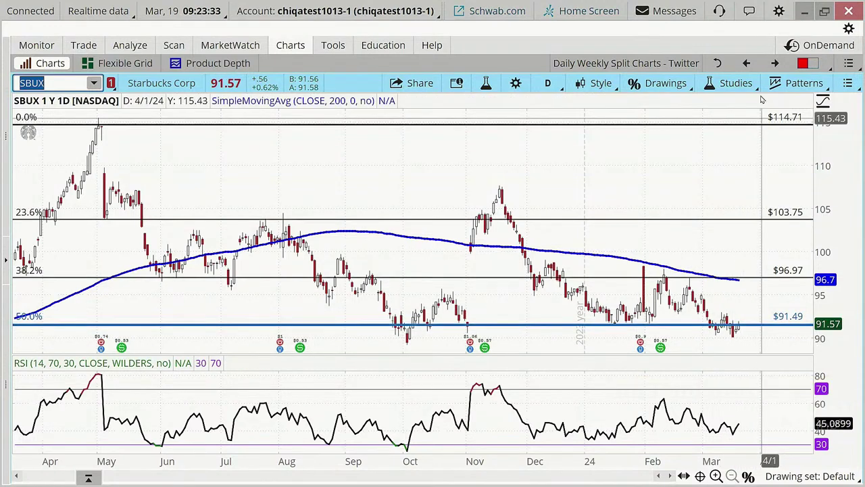
left_click(774, 63)
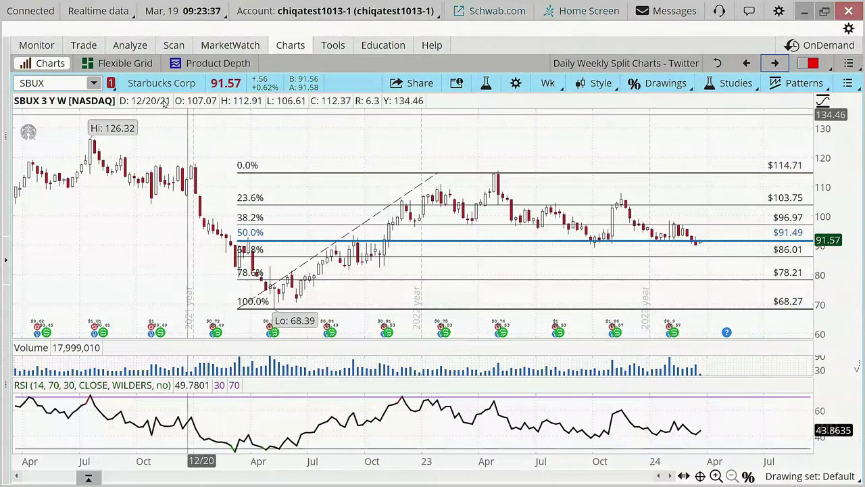
Step: Raise the SBUX 19 APR 24 90/85 put vertical order to 2 contracts and open its order confirmation
left_click(87, 46)
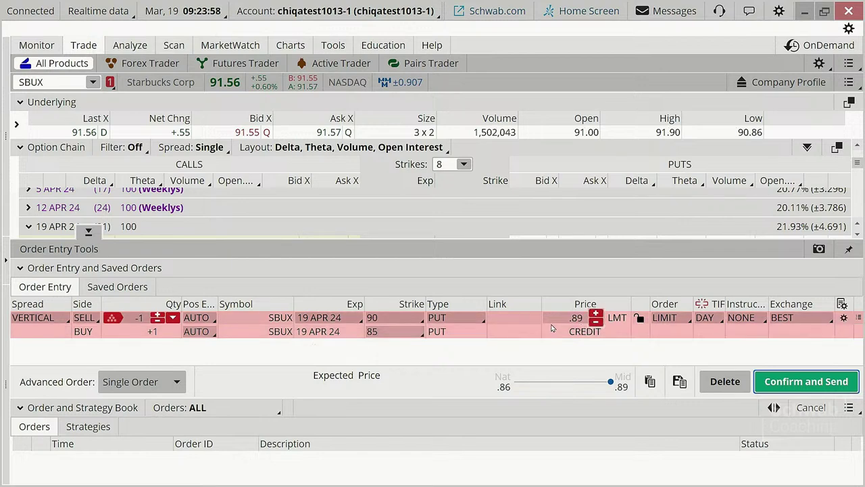
left_click(159, 320)
left_click(805, 382)
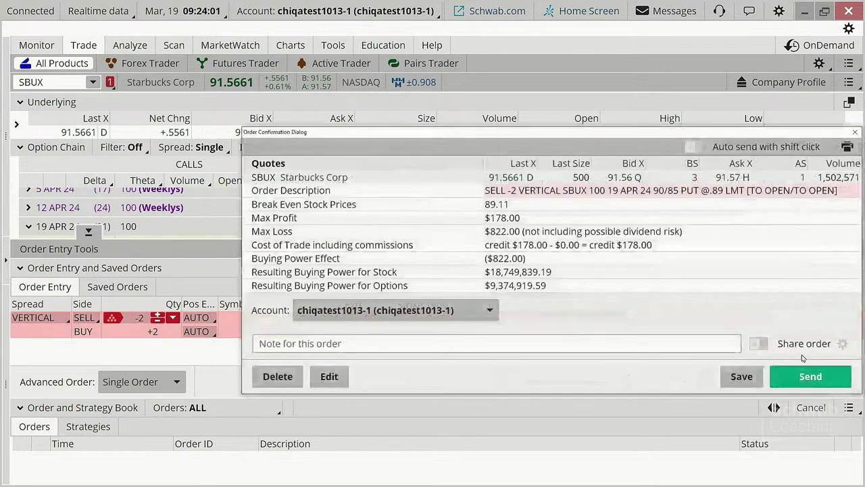
left_click_drag(698, 134, 681, 27)
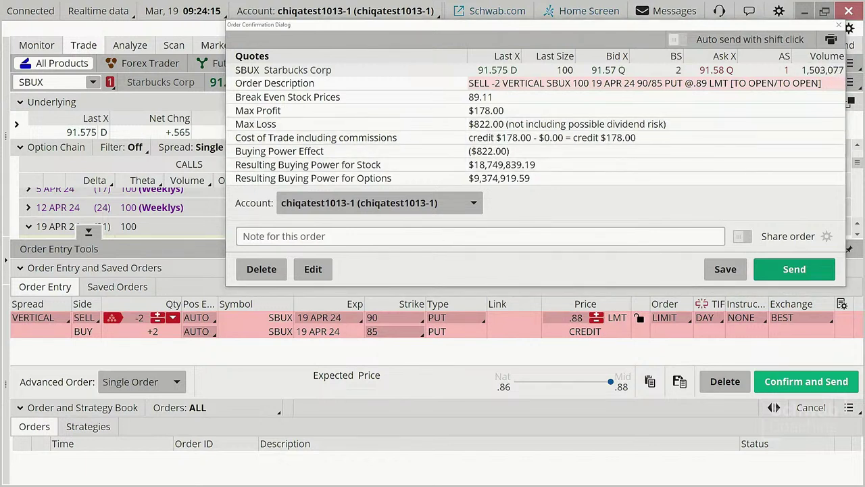
Step: Box the $178.00 credit with a plus sign beside it, and draw minus signs before the max loss and buying power effect amounts
mouse_move(598, 146)
left_mouse_down()
mouse_move(641, 148)
mouse_move(644, 127)
mouse_move(566, 135)
mouse_move(583, 148)
mouse_move(643, 146)
left_mouse_up()
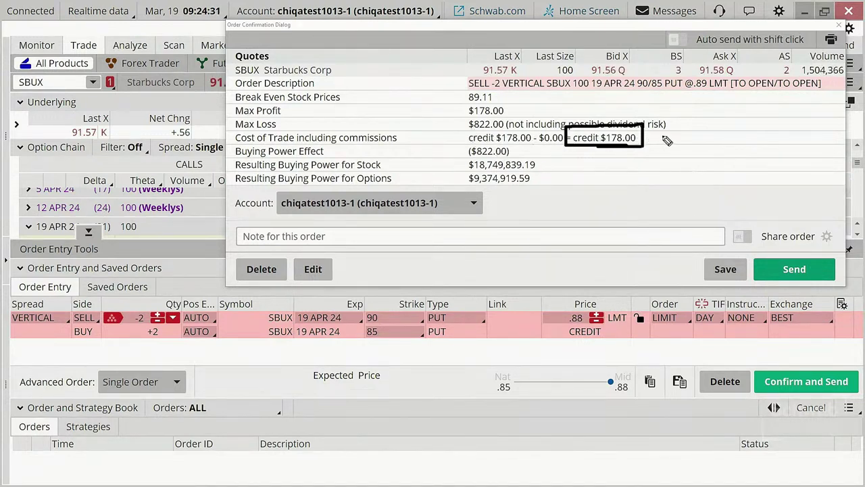
mouse_move(668, 128)
left_mouse_down()
mouse_move(665, 145)
mouse_move(676, 130)
left_mouse_up()
left_click_drag(440, 127, 454, 124)
left_click_drag(444, 157, 461, 152)
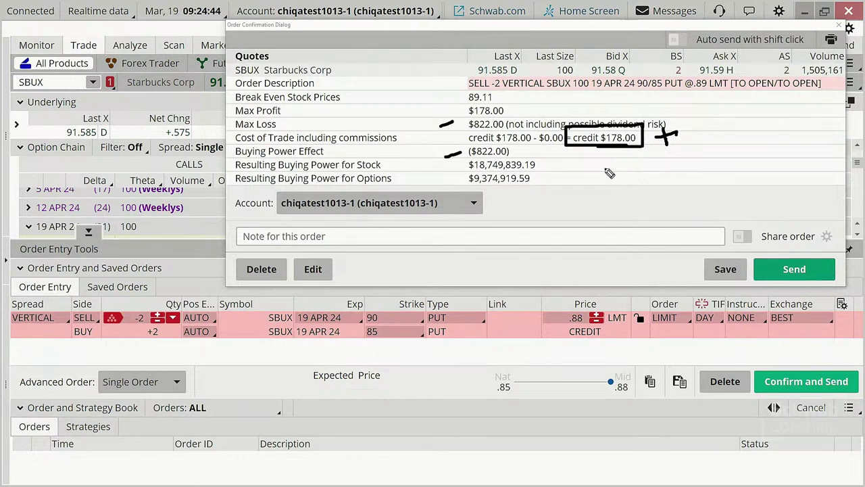
Step: Underline the max loss and buying power effect amounts, draw a check mark below the credit, and clear all marks
left_click_drag(468, 130, 503, 132)
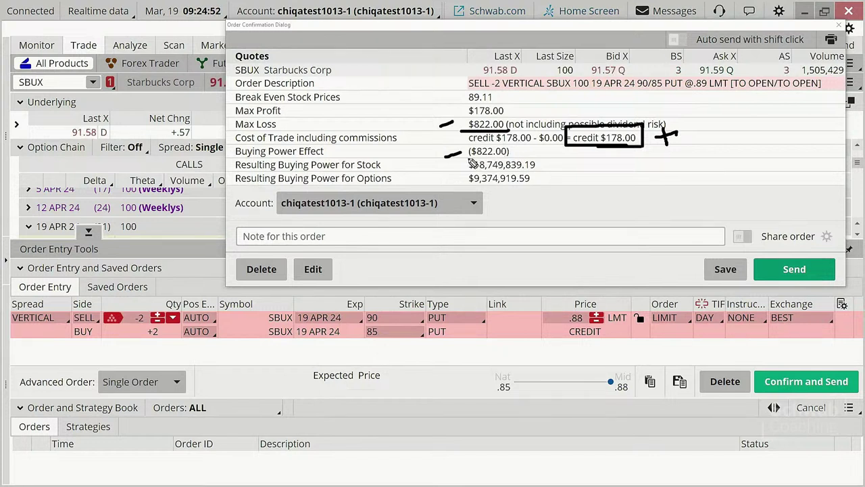
left_click_drag(463, 161, 529, 160)
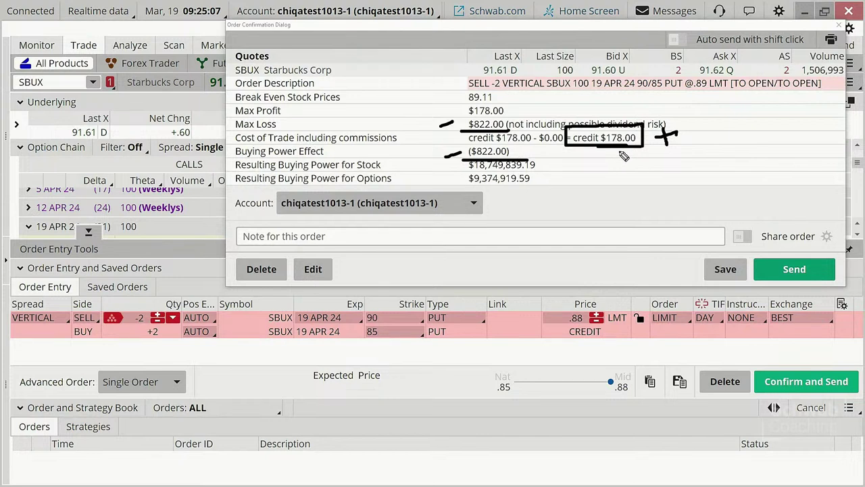
mouse_move(624, 156)
left_mouse_down()
mouse_move(629, 164)
mouse_move(643, 143)
left_mouse_up()
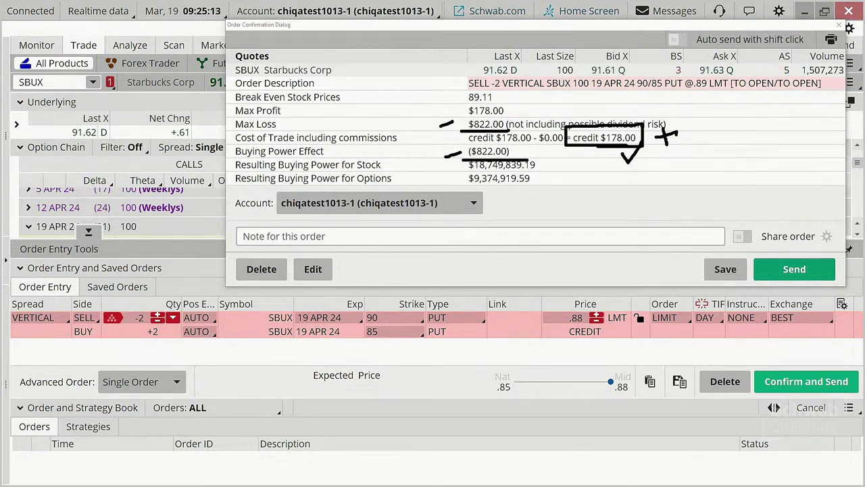
key("Escape")
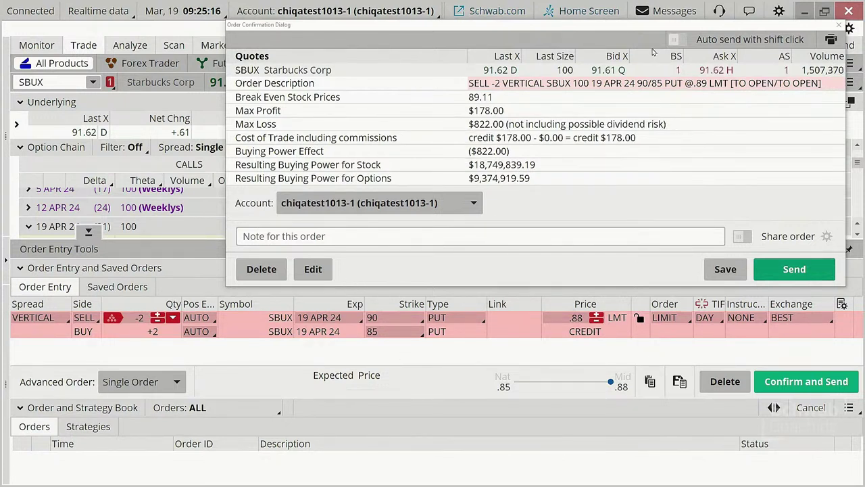
Step: Send the two-contract 90/85 put vertical order and show SBUX on the daily chart
left_click(801, 269)
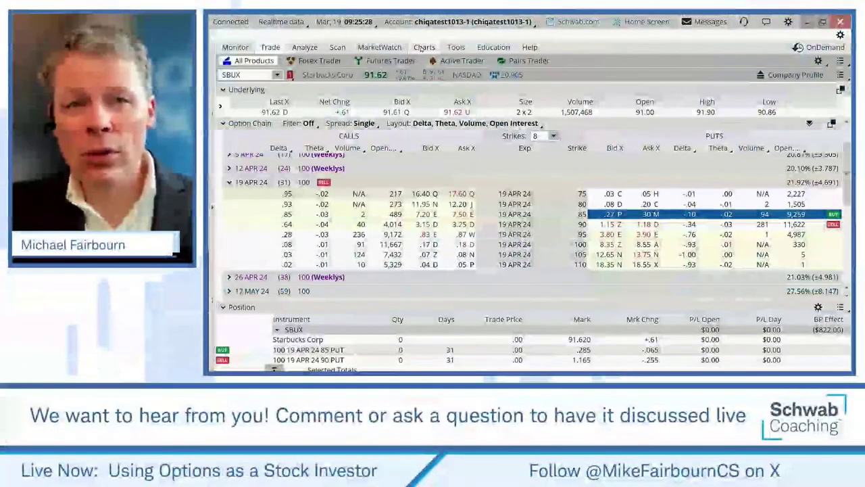
left_click(421, 49)
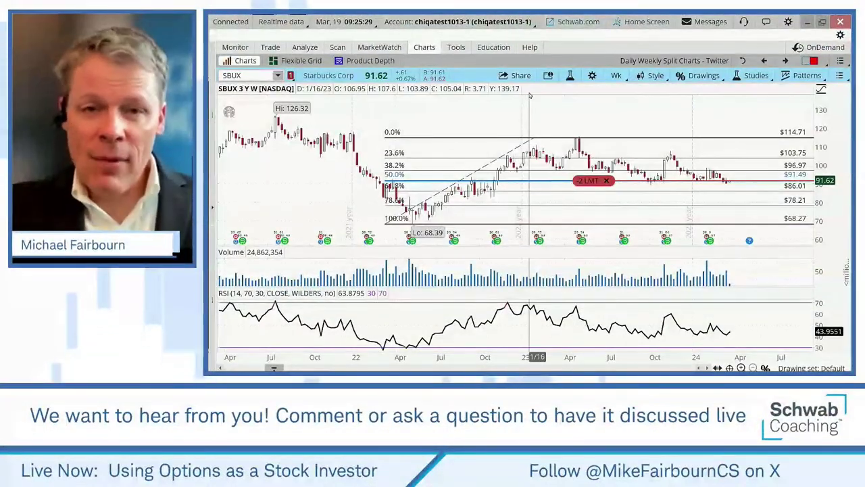
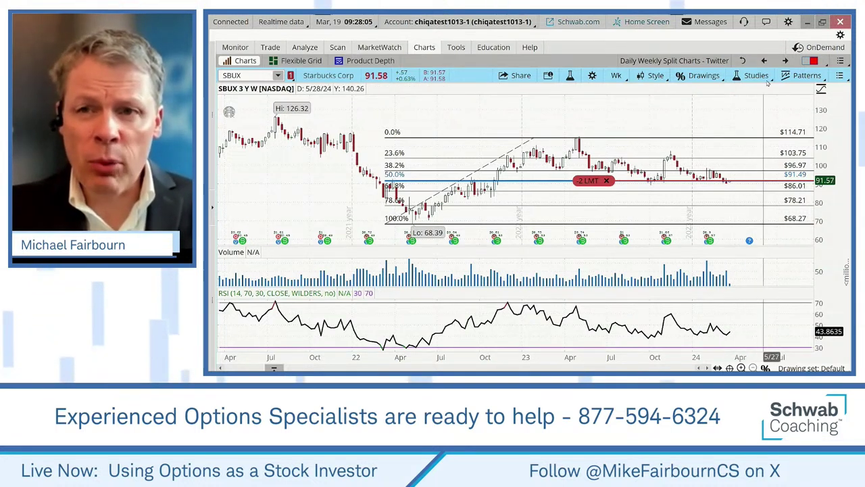
left_click(764, 61)
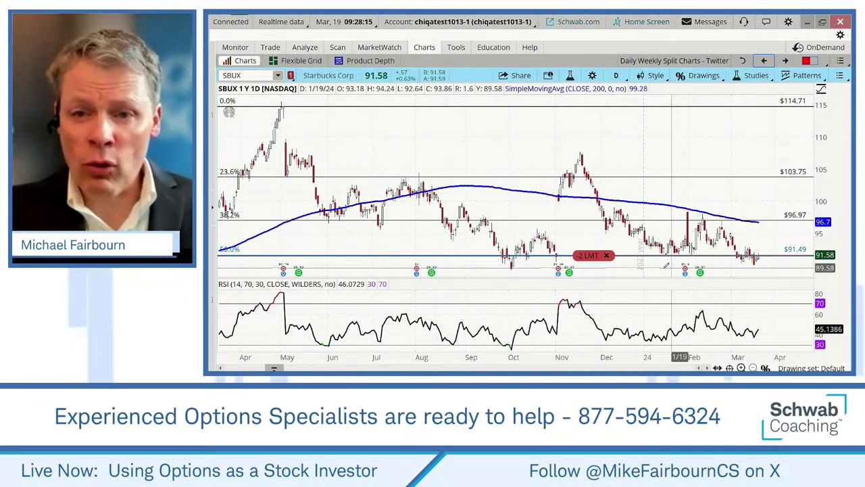
right_click(655, 270)
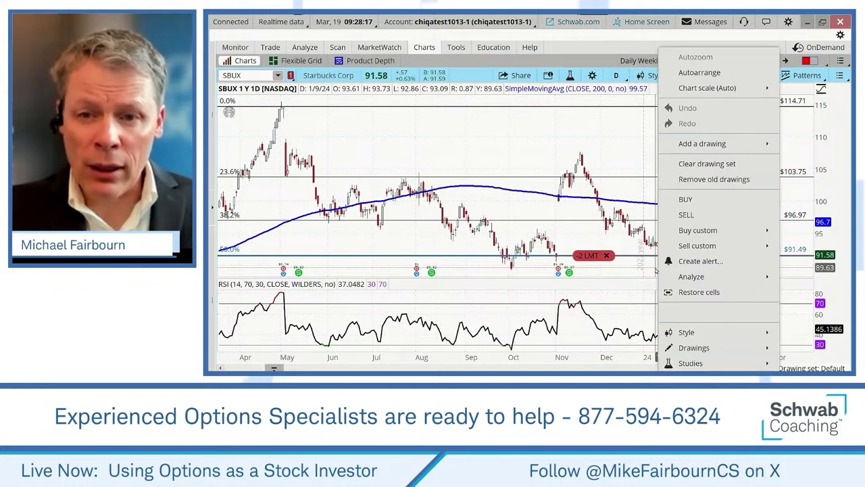
left_click(694, 262)
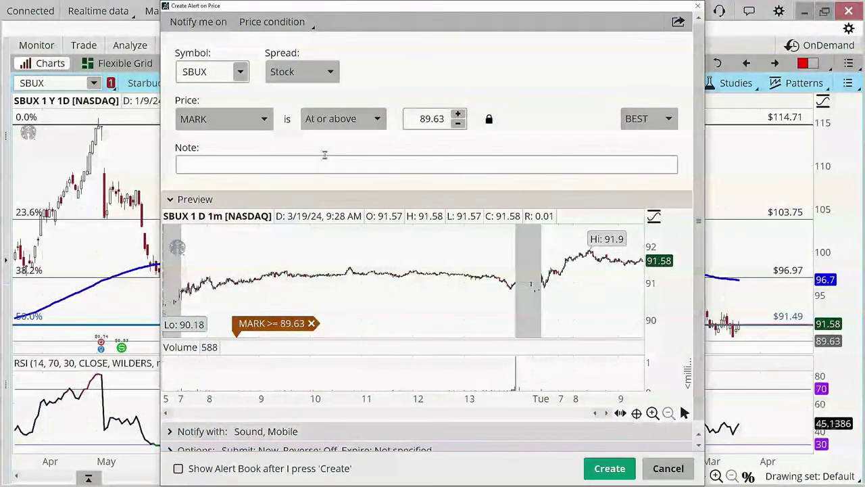
left_click(348, 119)
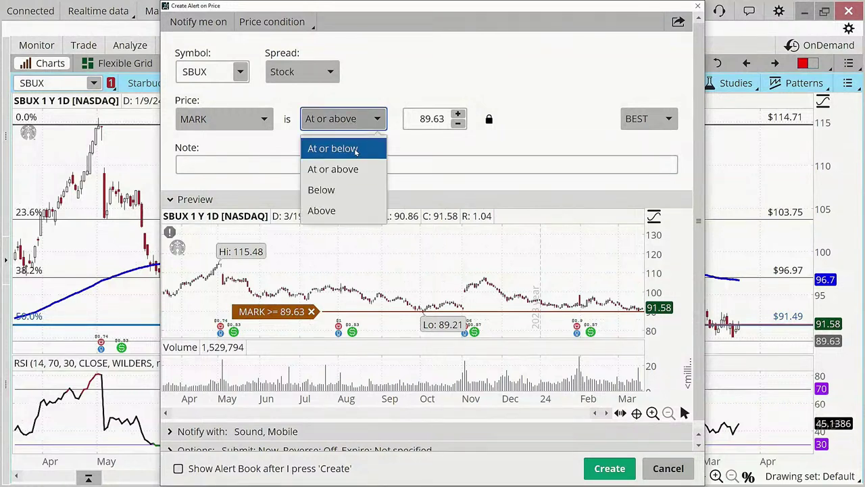
left_click(355, 149)
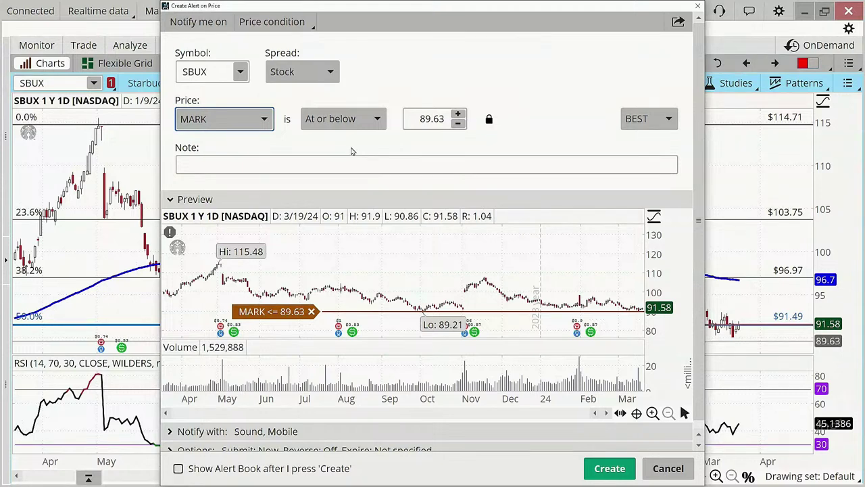
left_click(667, 467)
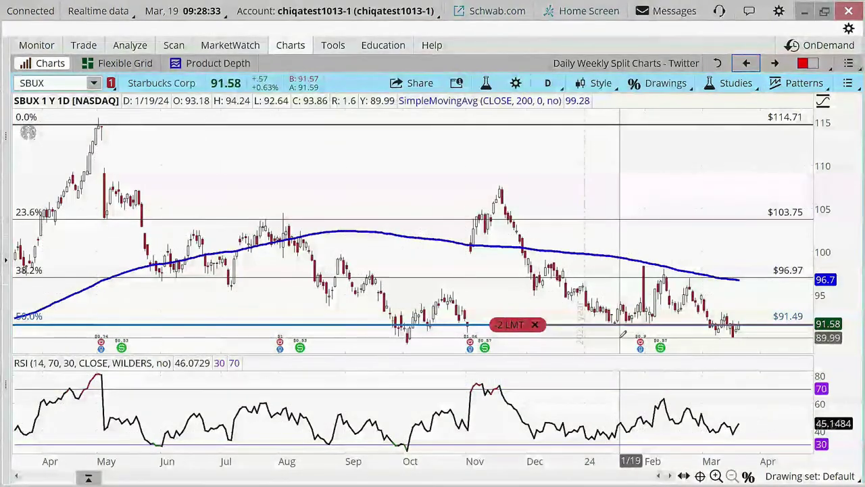
Step: Create an SBUX price alert from the chart for when the mark is at or below 89.48
right_click(487, 346)
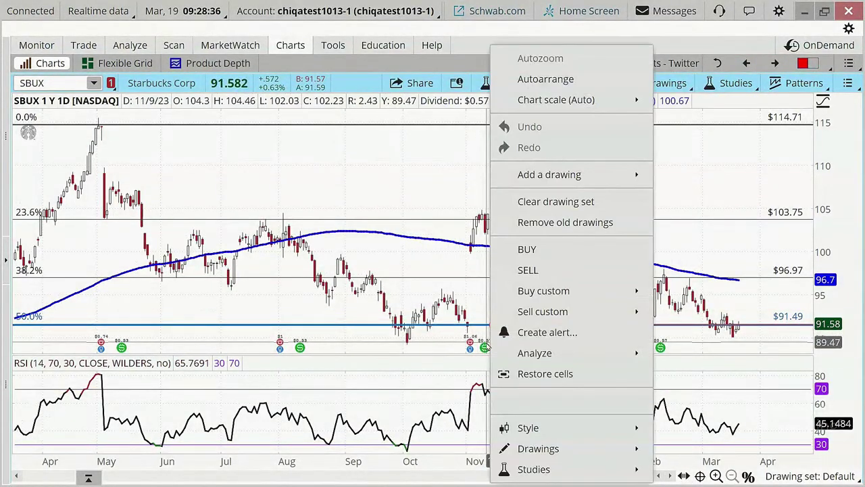
left_click(546, 334)
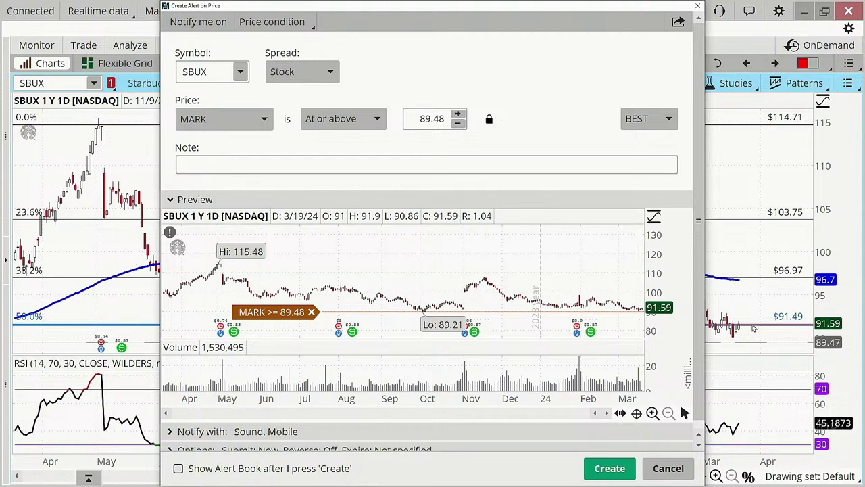
left_click(374, 125)
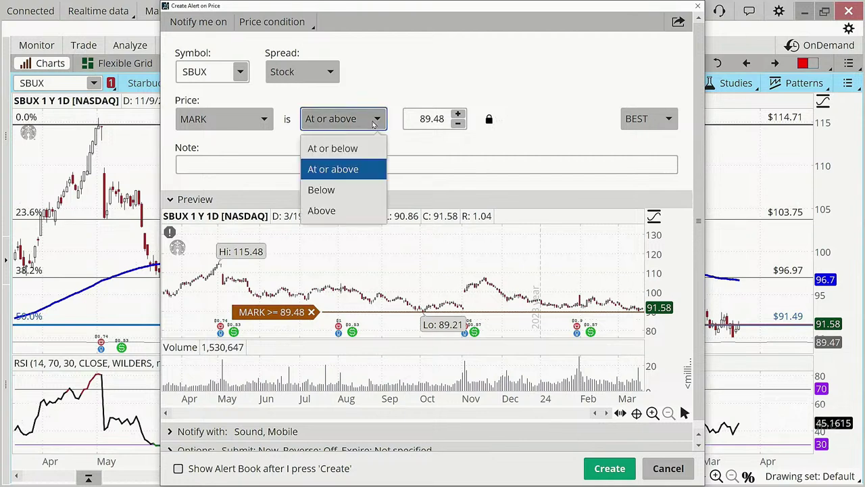
left_click(341, 148)
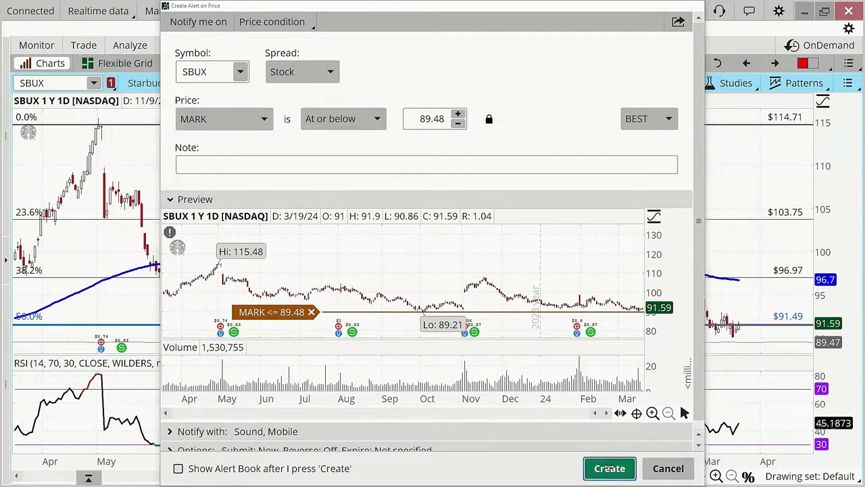
left_click(609, 468)
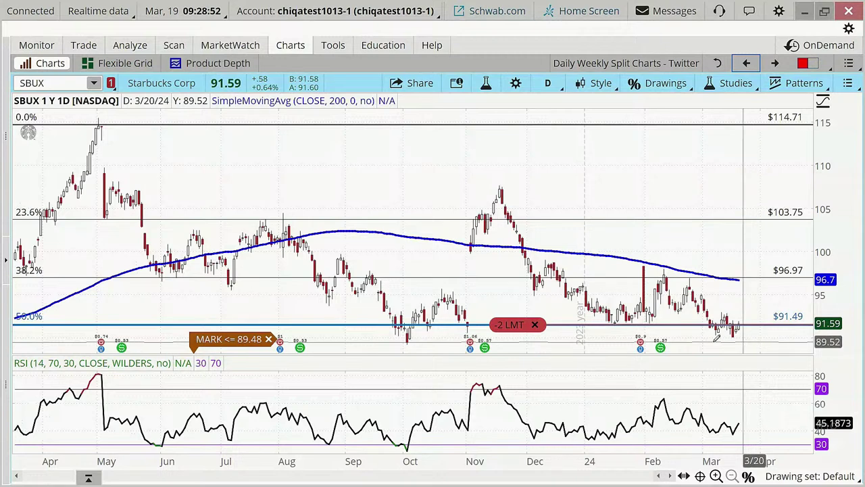
Step: Replace the working SBUX 90/85 put vertical limit order with a market order, send it, and dismiss the notifications
left_click(101, 48)
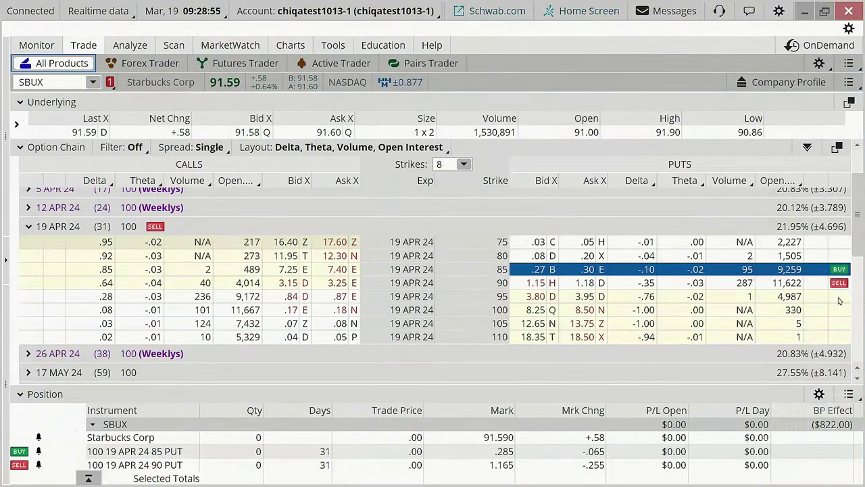
right_click(841, 285)
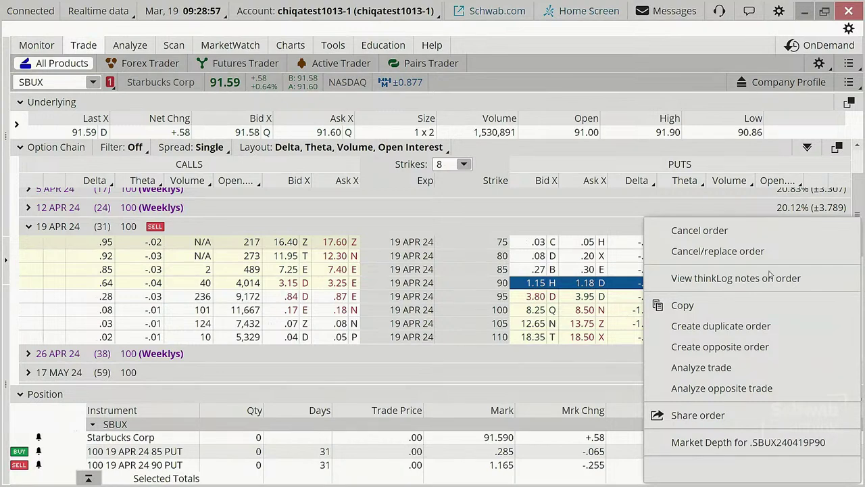
left_click(747, 251)
left_click(671, 317)
left_click(695, 344)
left_click(819, 381)
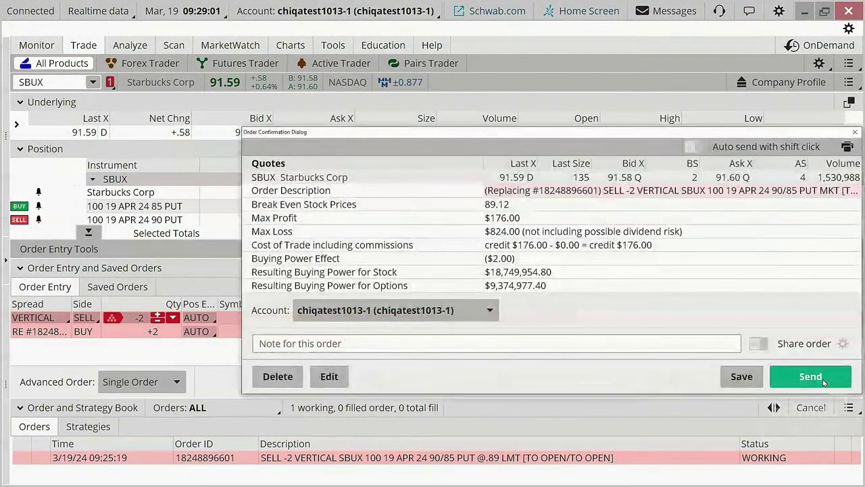
left_click(811, 376)
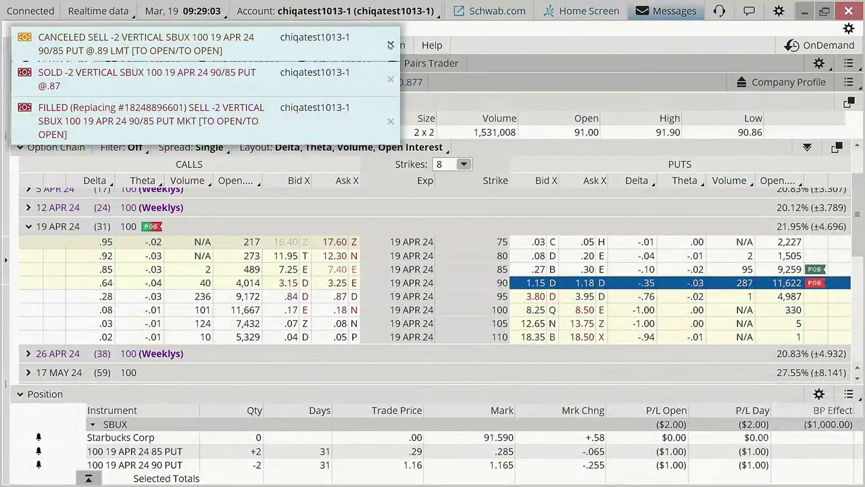
left_click(390, 44)
left_click(391, 47)
left_click(390, 52)
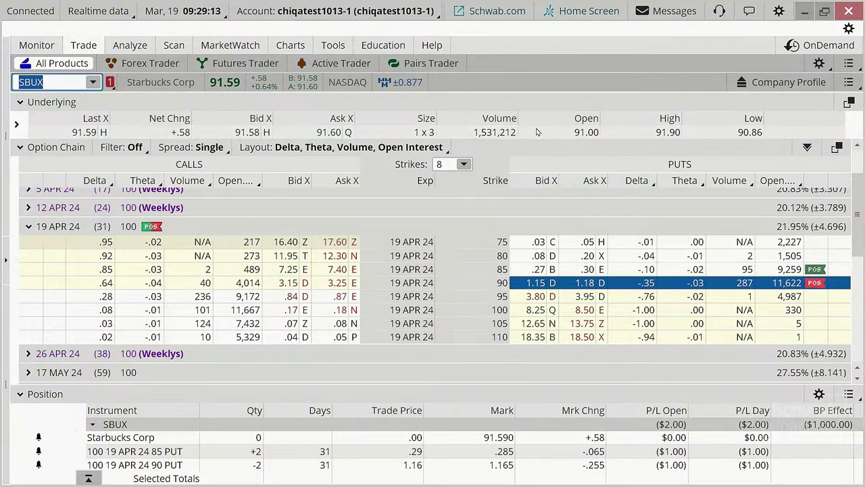
Step: Load CSCO in the charts and display its weekly chart
left_click(291, 48)
left_click(60, 86)
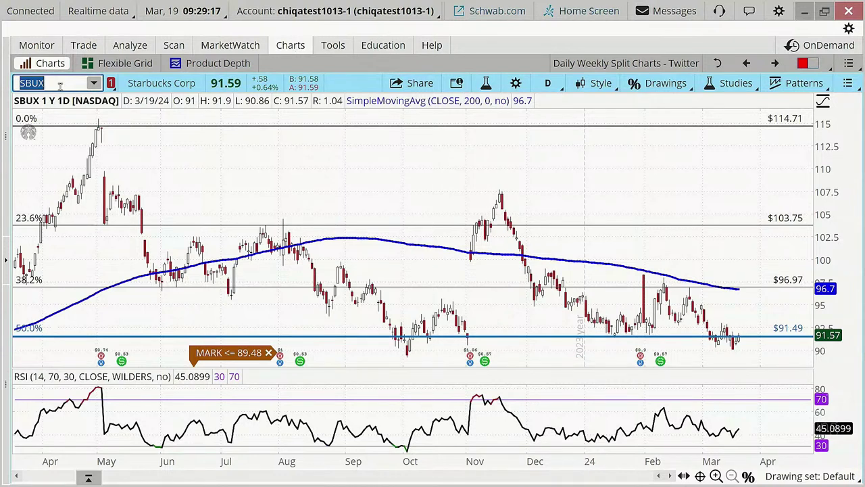
type("CSCO")
key("Return")
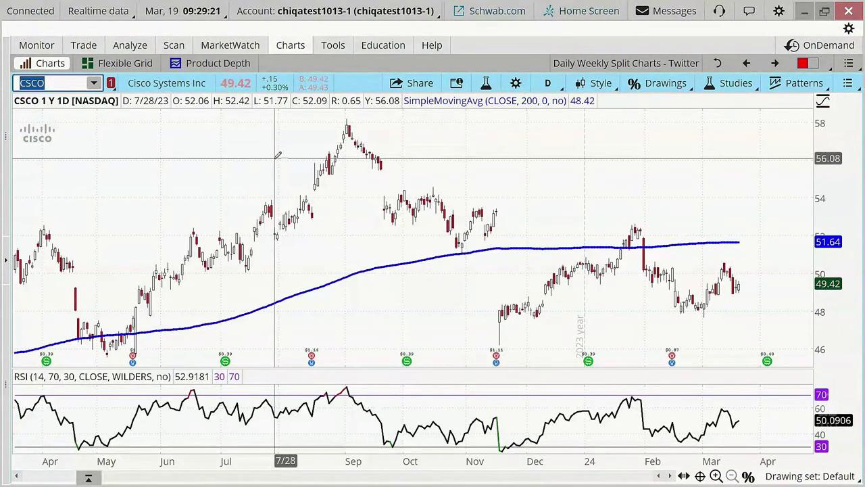
left_click(774, 63)
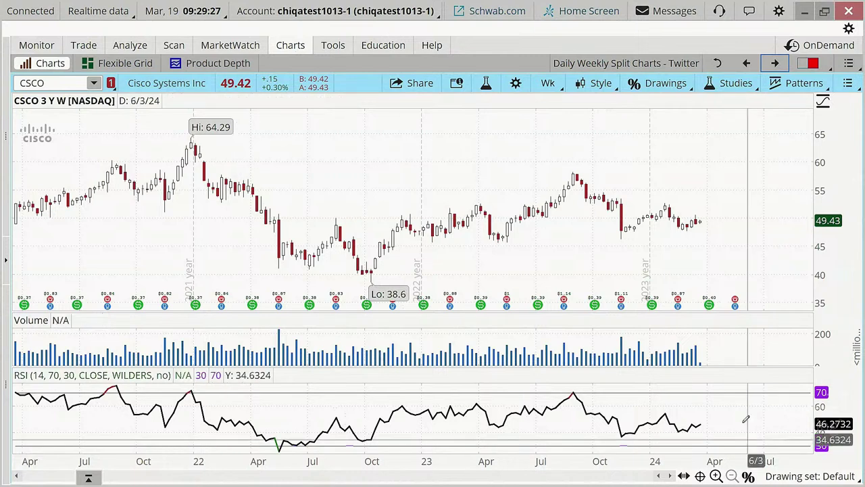
Step: Draw a Fibonacci retracement on the weekly CSCO chart from about 39.97 to 57.95 and stretch the price scale around its levels
mouse_move(749, 477)
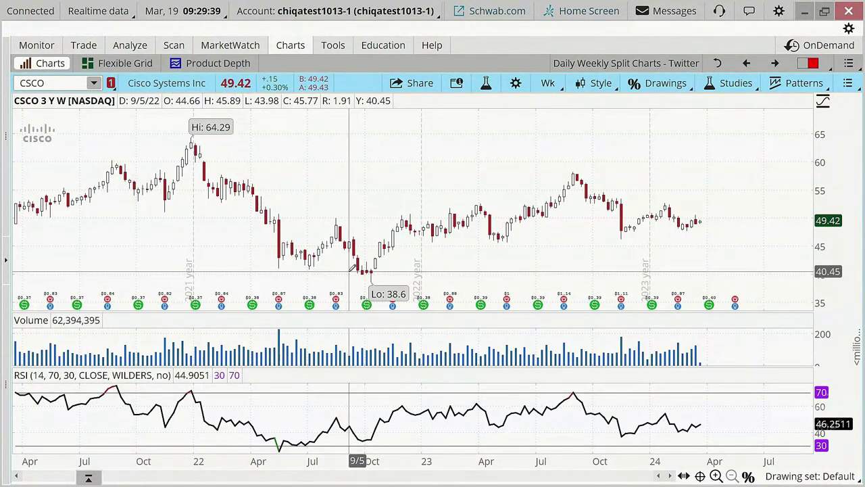
left_click_drag(186, 225, 494, 223)
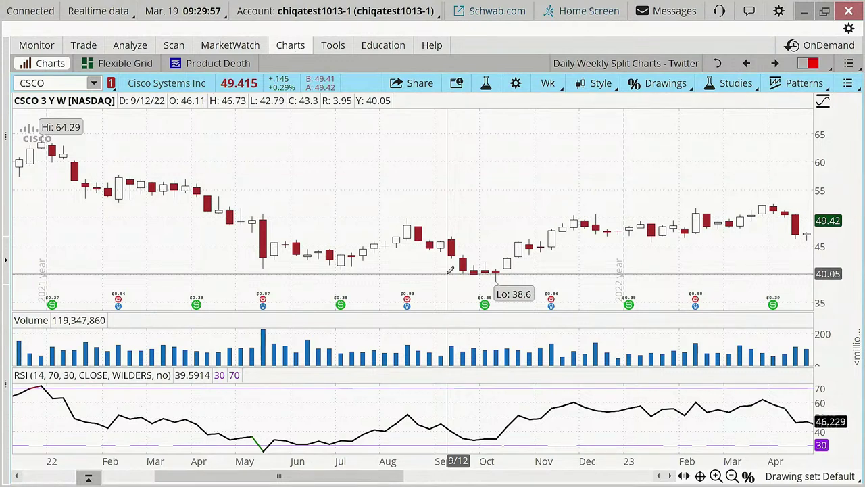
left_click(731, 475)
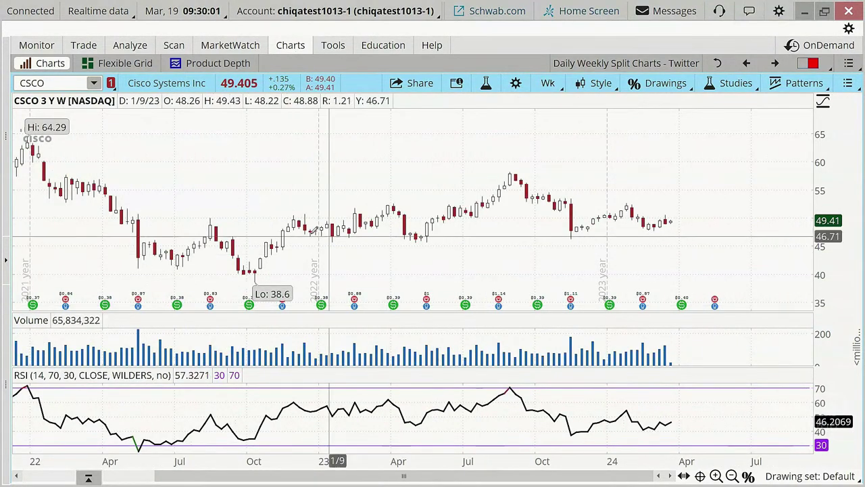
left_click(215, 274)
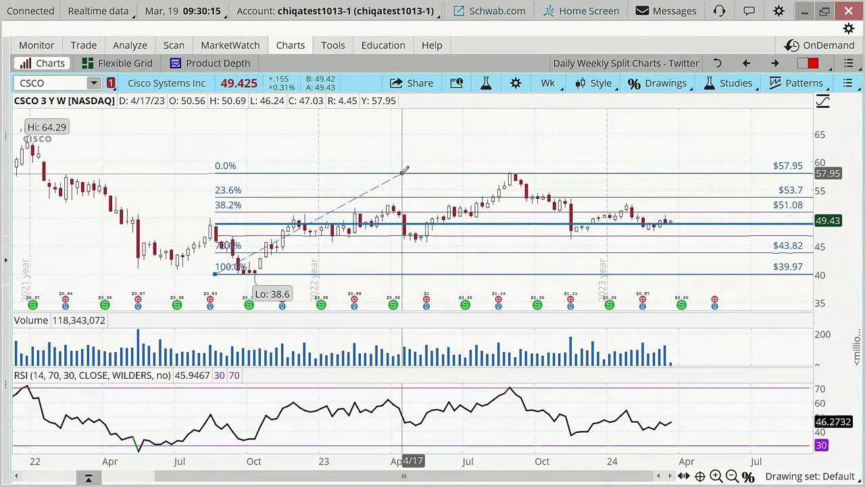
left_click(404, 173)
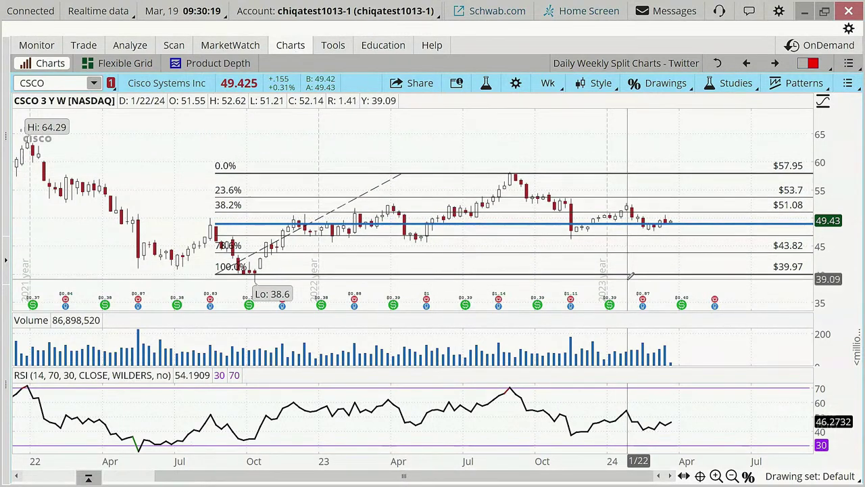
scroll(402, 322, "down", 2)
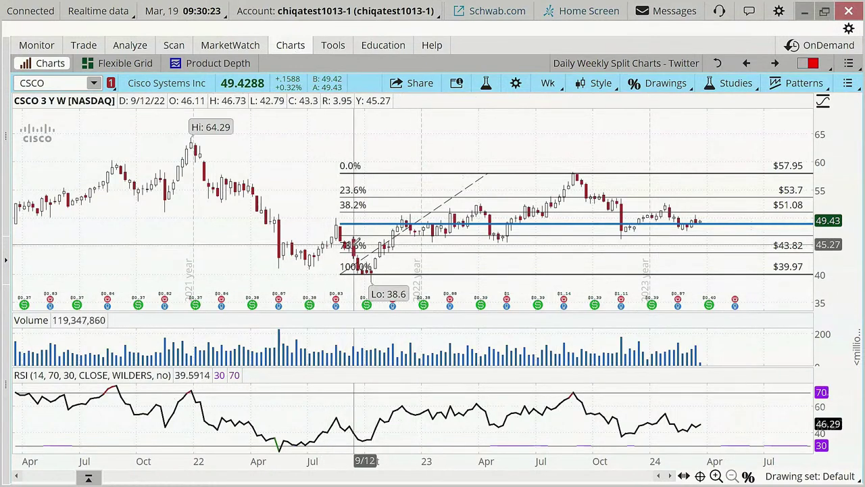
left_click_drag(829, 147, 832, 129)
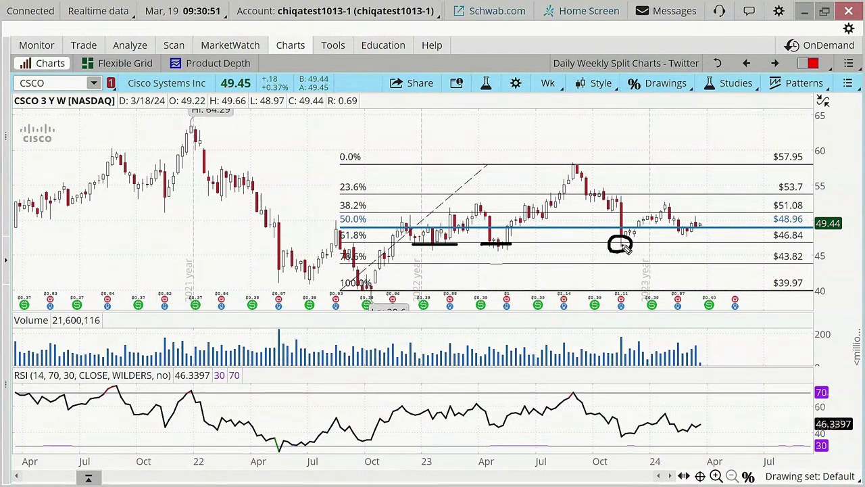
Step: Sketch the rebound and pullback from the late-2023 low, a step between the 61.8% and 50% levels, and an arrow towards 57.95
mouse_move(620, 243)
left_mouse_down()
mouse_move(670, 211)
mouse_move(681, 230)
left_mouse_up()
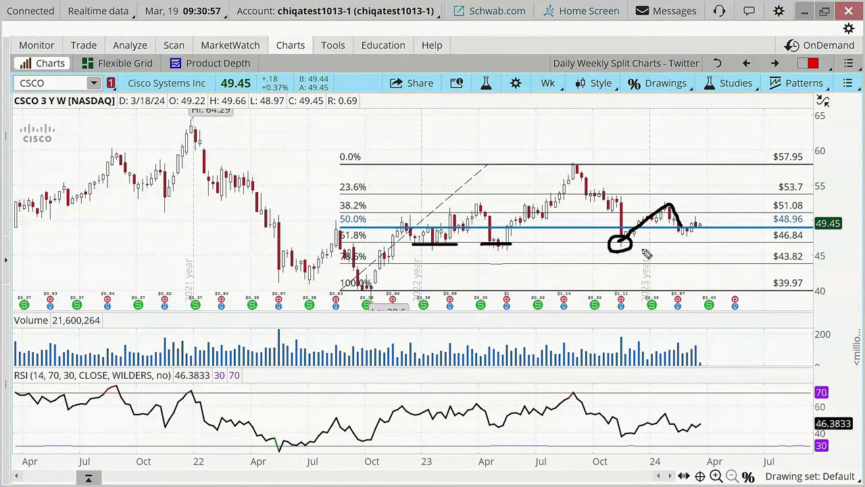
left_click_drag(608, 251, 631, 251)
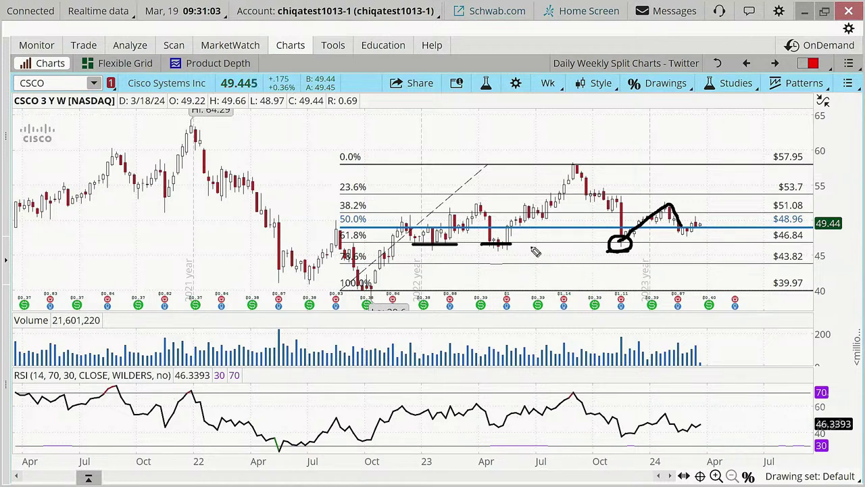
mouse_move(536, 242)
left_mouse_down()
mouse_move(555, 242)
mouse_move(573, 227)
left_mouse_up()
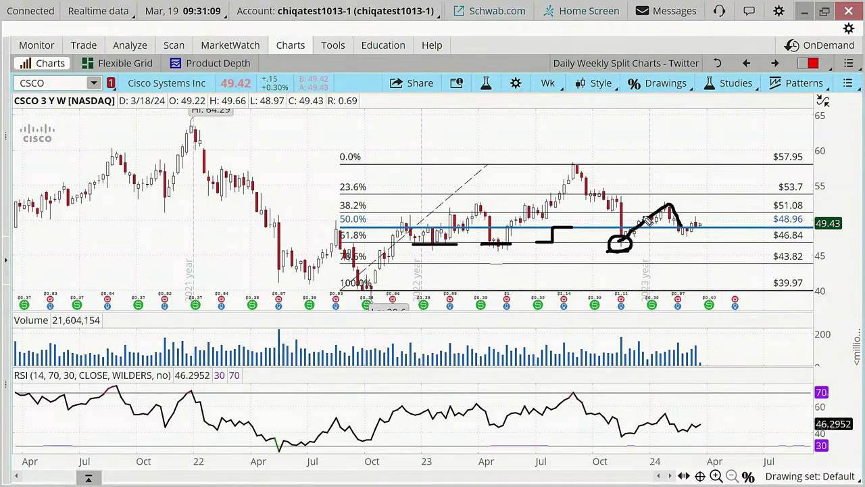
left_click_drag(673, 217, 682, 228)
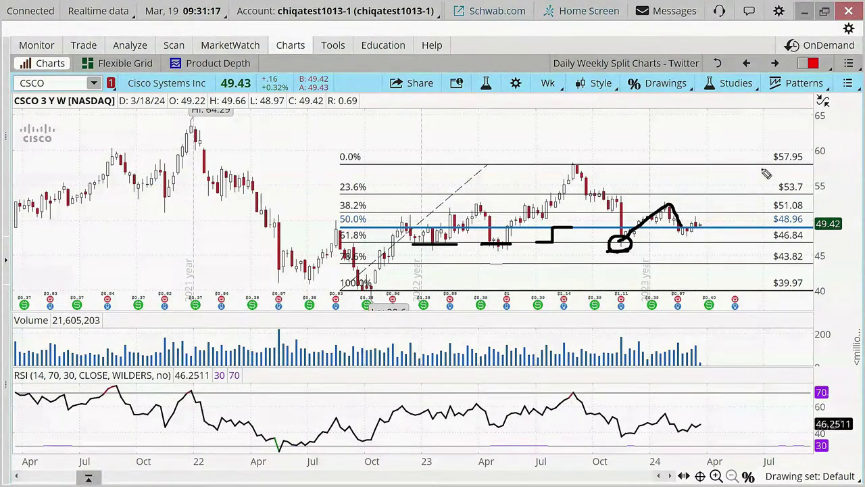
mouse_move(718, 207)
left_mouse_down()
mouse_move(736, 169)
mouse_move(741, 186)
left_mouse_up()
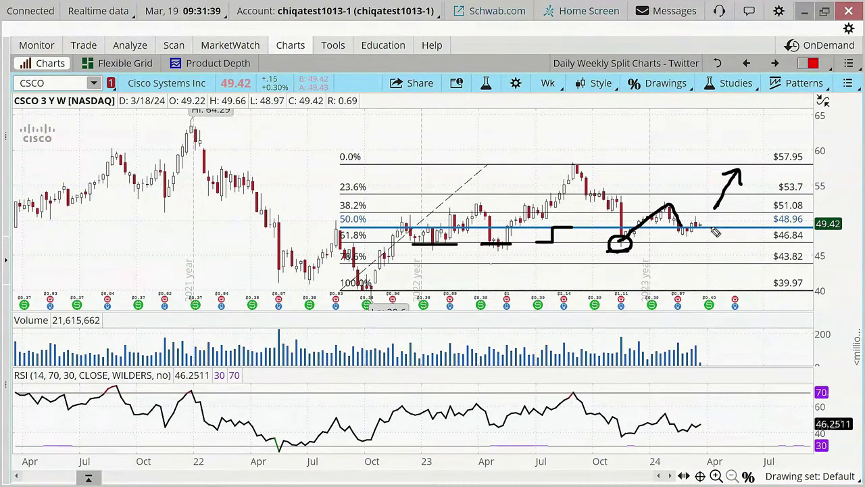
Step: Circle the weekly timeframe and current price, sketch projection arrows from the latest candles, and clear all the markings
mouse_move(61, 119)
left_mouse_down()
mouse_move(86, 112)
mouse_move(64, 92)
mouse_move(49, 107)
mouse_move(66, 113)
left_mouse_up()
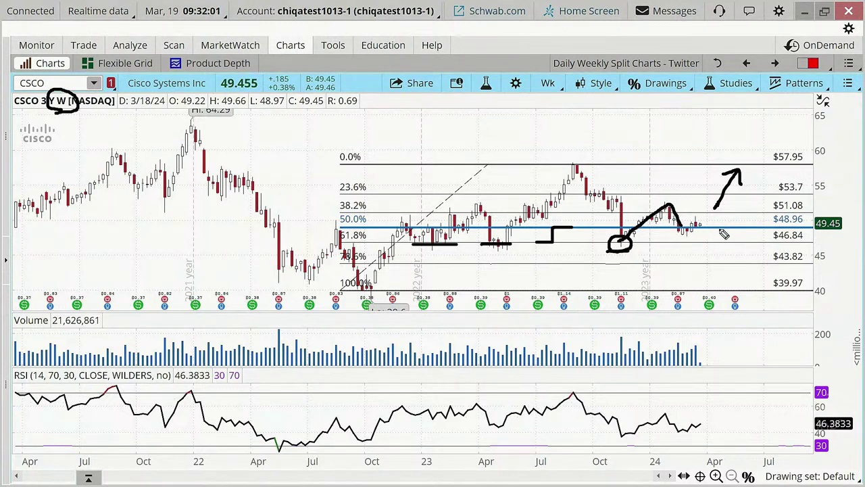
mouse_move(823, 238)
left_mouse_down()
mouse_move(848, 233)
mouse_move(844, 215)
mouse_move(811, 216)
mouse_move(823, 240)
left_mouse_up()
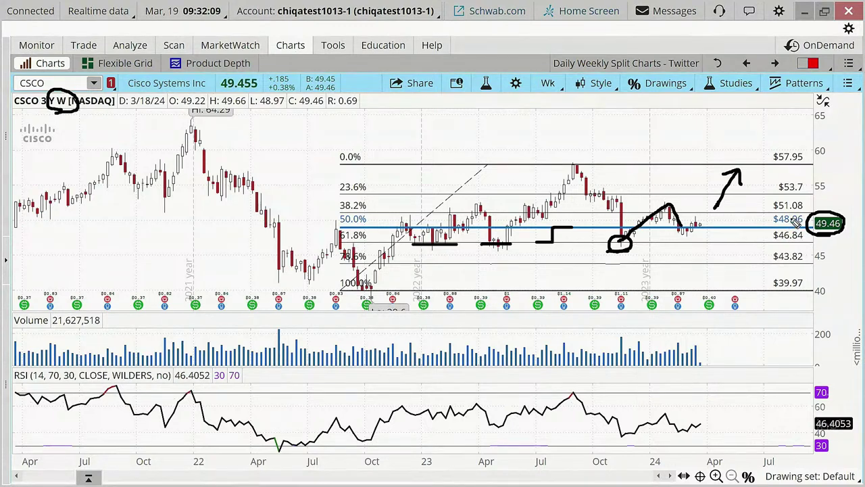
mouse_move(788, 213)
left_mouse_down()
mouse_move(792, 231)
mouse_move(788, 218)
mouse_move(808, 207)
left_mouse_up()
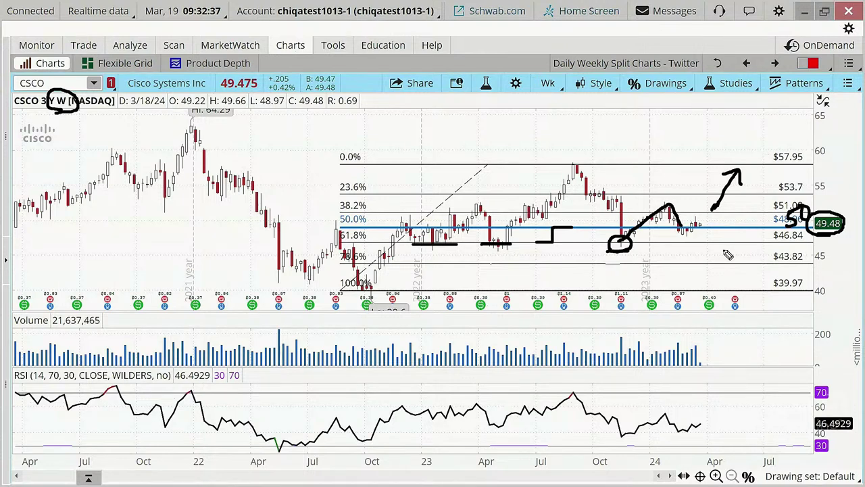
mouse_move(695, 224)
left_mouse_down()
mouse_move(735, 223)
mouse_move(702, 230)
mouse_move(721, 240)
mouse_move(715, 212)
mouse_move(726, 200)
mouse_move(727, 208)
mouse_move(723, 196)
left_mouse_up()
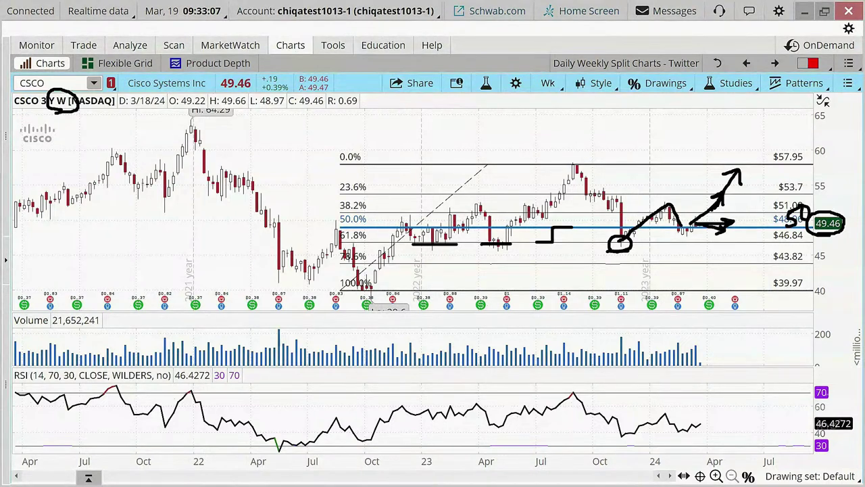
key("Escape")
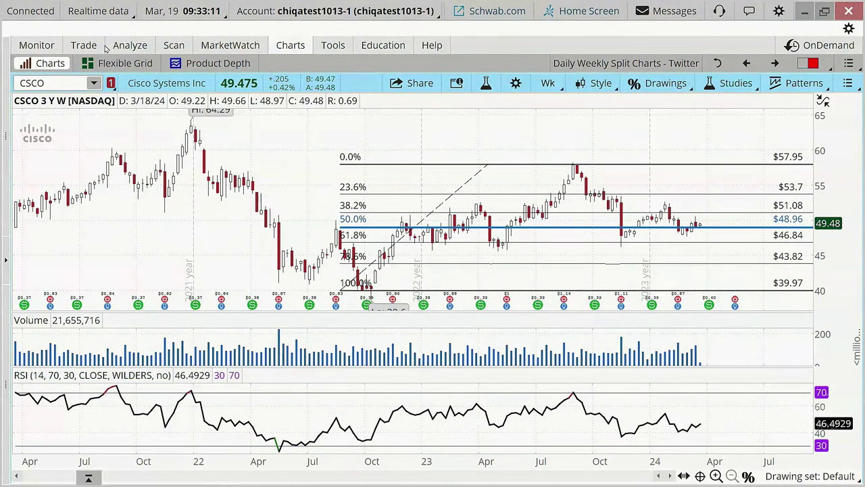
Step: Examine the CSCO option chain, comparing the put strikes and deltas of the 19 APR 24 and 17 MAY 24 expirations
left_click(83, 46)
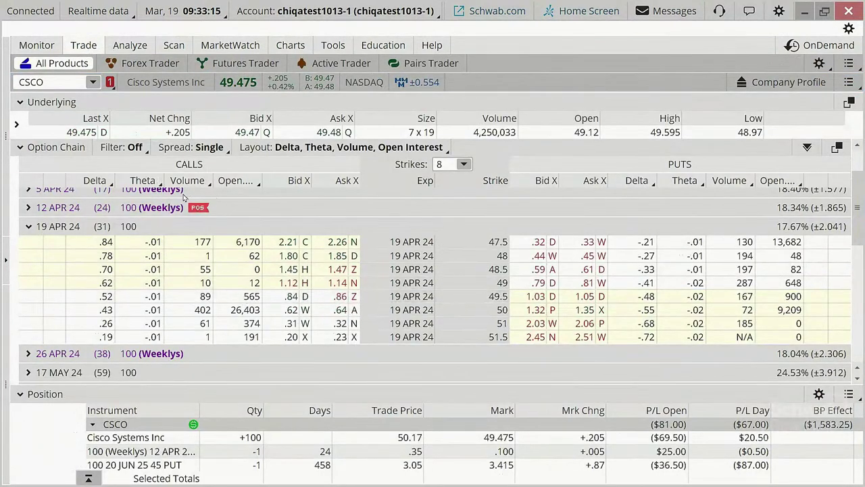
scroll(88, 343, "down", 1)
scroll(101, 368, "down", 1)
left_click(98, 350)
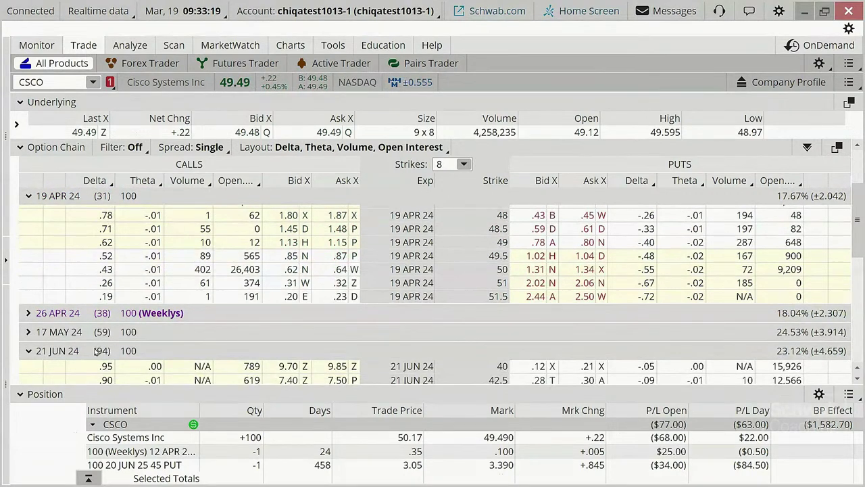
left_click(29, 352)
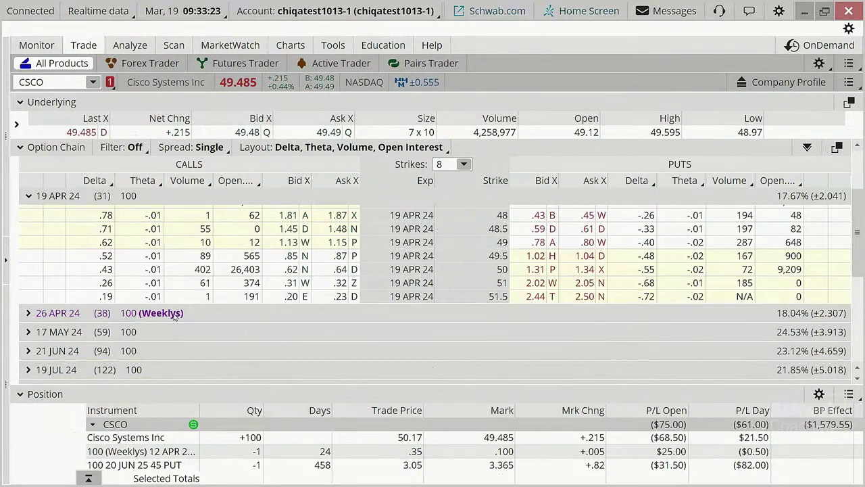
left_click(227, 334)
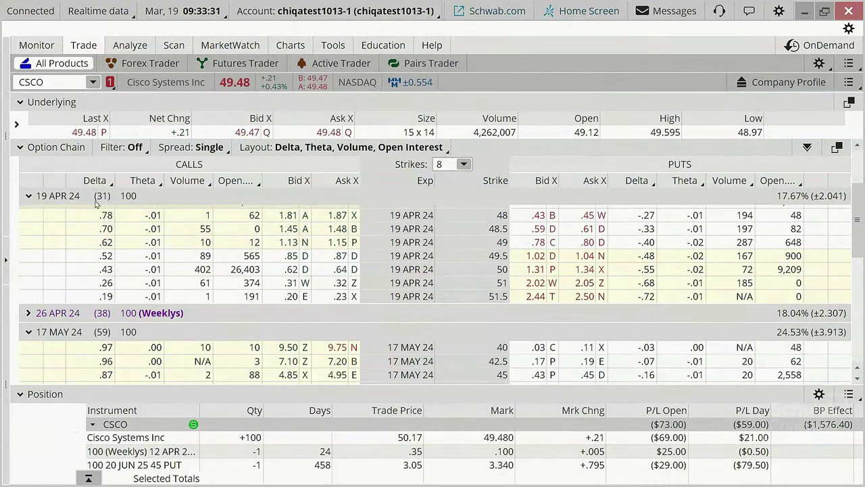
scroll(710, 306, "down", 3)
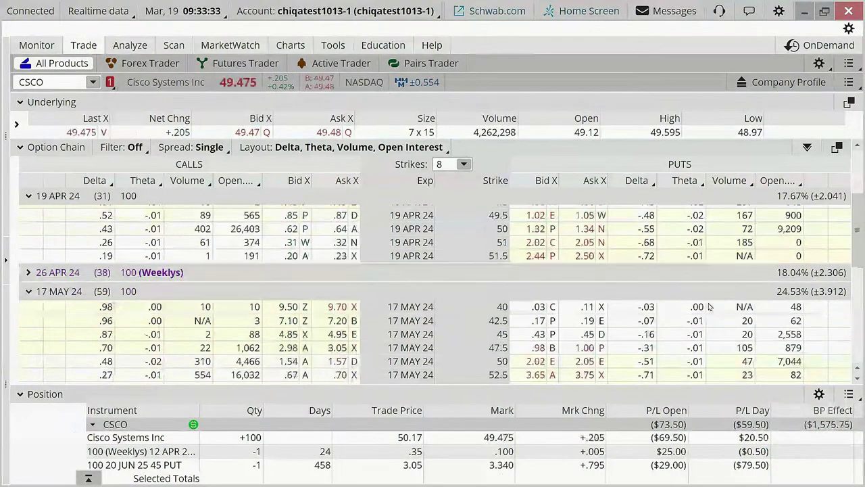
scroll(711, 308, "up", 1)
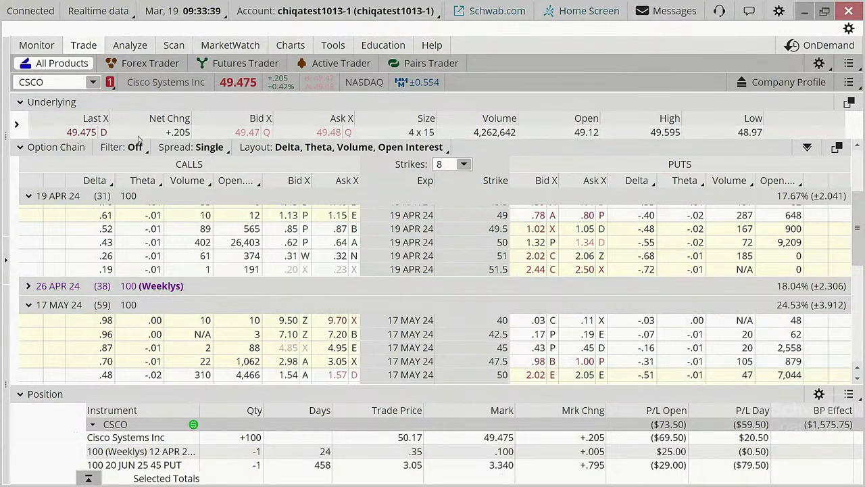
scroll(769, 314, "up", 2)
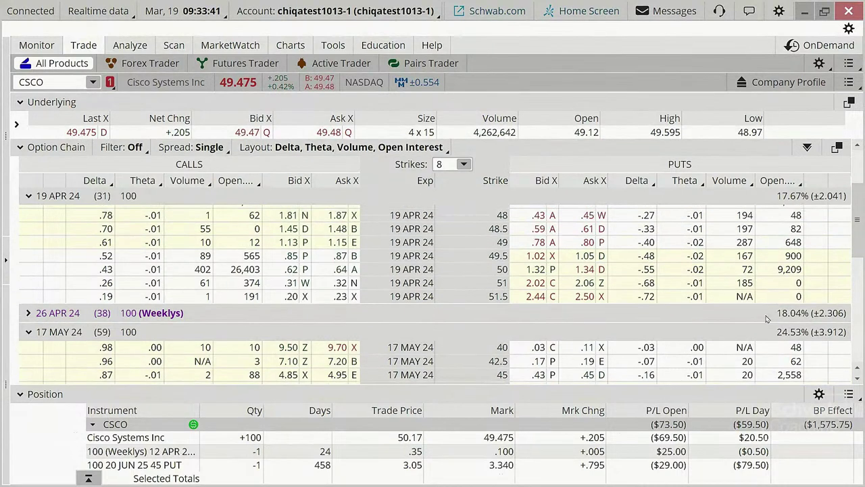
scroll(761, 324, "up", 1)
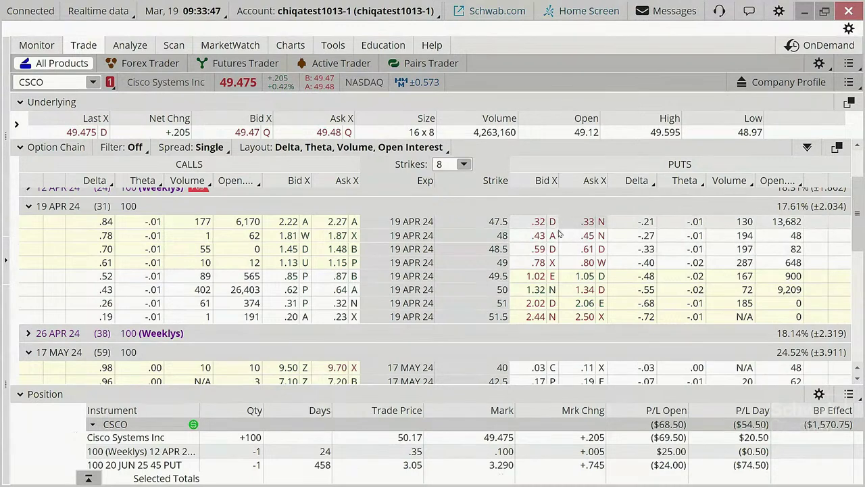
Step: Show CSCO on the daily chart and examine price action around the 50% retracement level
left_click(291, 45)
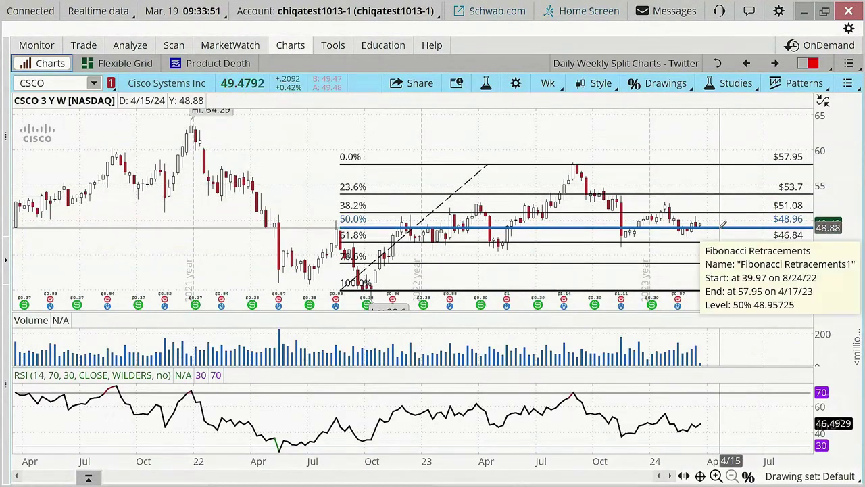
left_click(747, 64)
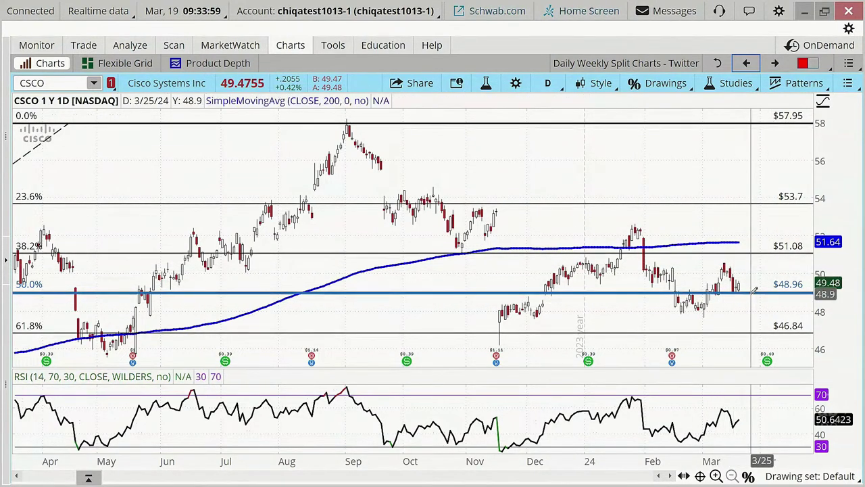
mouse_move(754, 291)
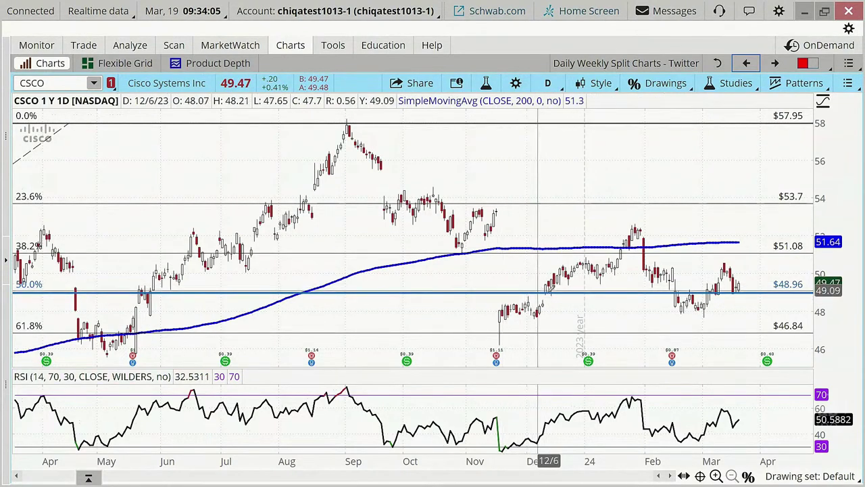
mouse_move(548, 292)
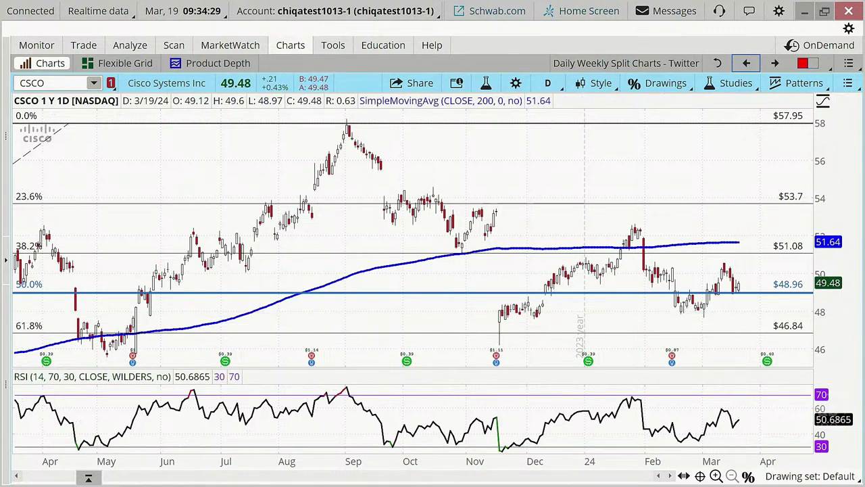
Step: Annotate the daily chart with a support arrow near 48, the price swings since November, a 50% note, and a circled November-December base
mouse_move(612, 315)
left_mouse_down()
mouse_move(795, 313)
mouse_move(786, 324)
left_mouse_up()
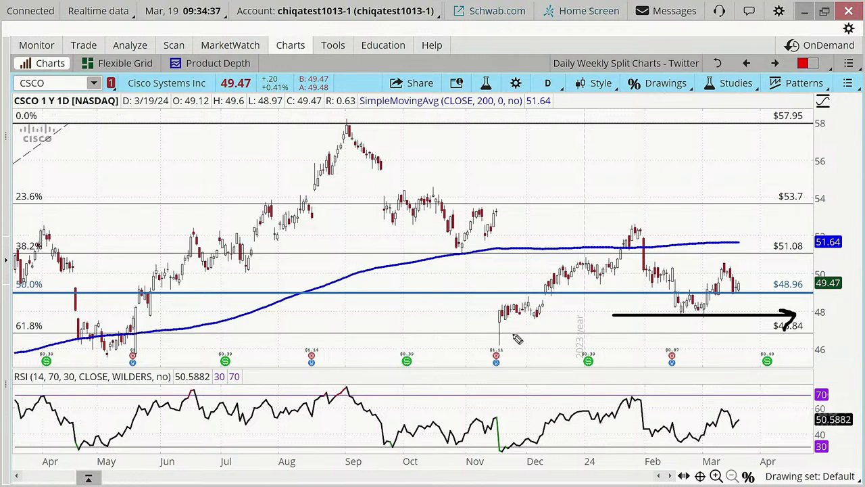
mouse_move(487, 347)
left_mouse_down()
mouse_move(519, 348)
mouse_move(633, 231)
mouse_move(693, 313)
mouse_move(725, 273)
mouse_move(735, 285)
mouse_move(754, 277)
left_mouse_up()
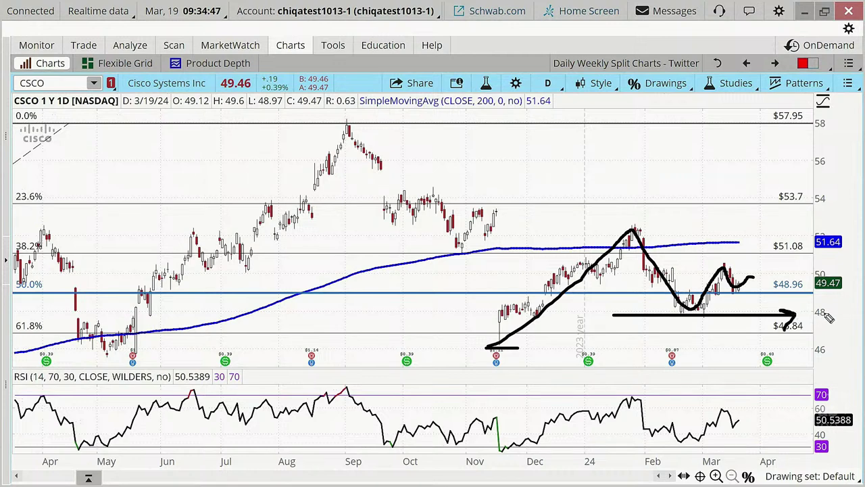
mouse_move(823, 321)
left_mouse_down()
mouse_move(838, 316)
mouse_move(814, 307)
mouse_move(812, 320)
mouse_move(822, 323)
left_mouse_up()
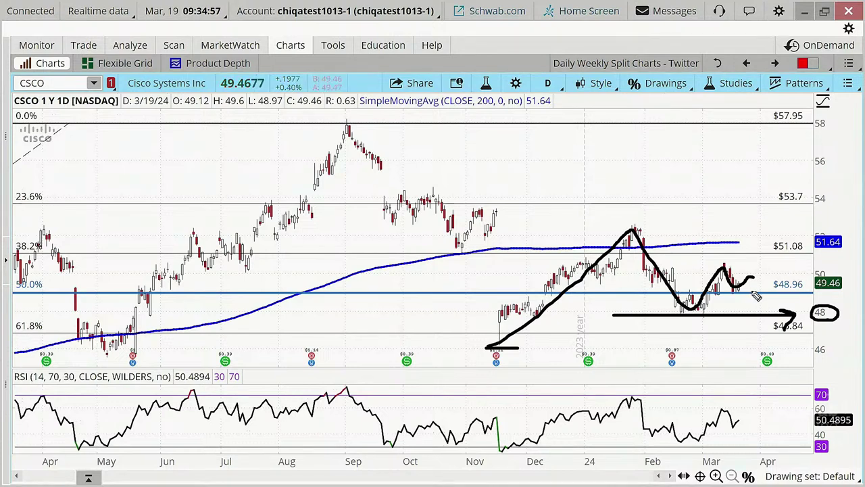
mouse_move(775, 272)
left_mouse_down()
mouse_move(768, 288)
mouse_move(788, 270)
mouse_move(801, 285)
mouse_move(798, 272)
mouse_move(814, 267)
left_mouse_up()
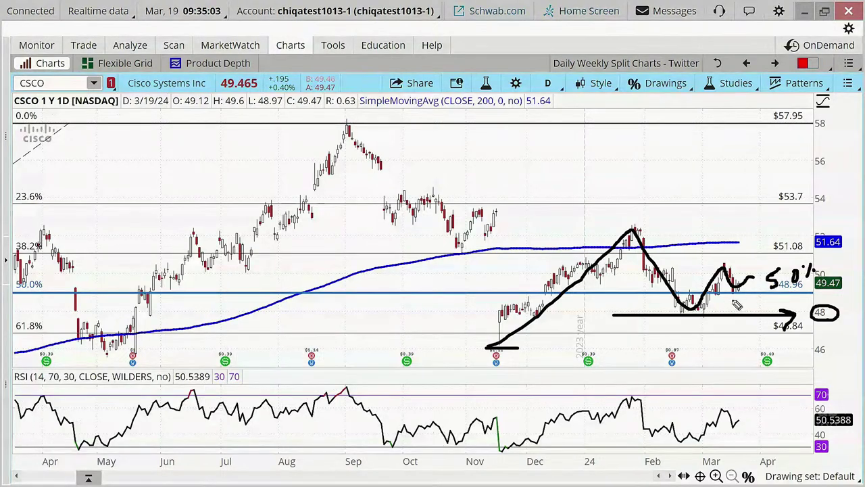
left_click_drag(723, 296, 750, 295)
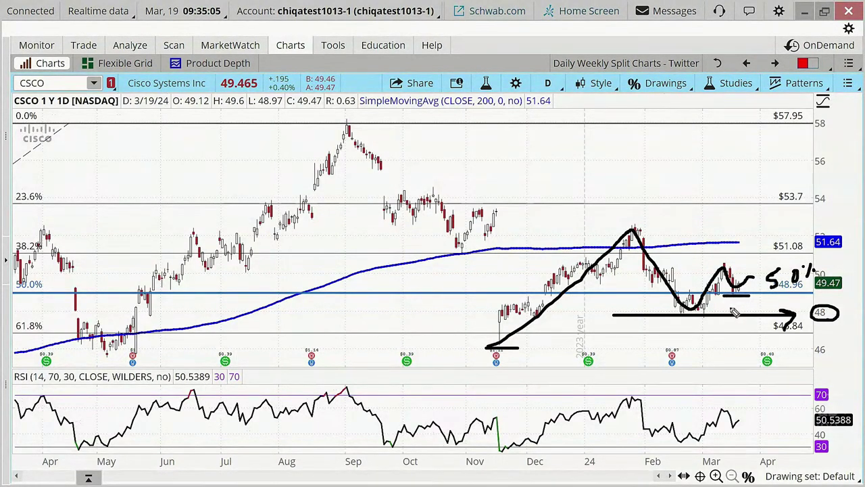
mouse_move(642, 319)
left_mouse_down()
mouse_move(500, 318)
mouse_move(547, 318)
mouse_move(503, 297)
mouse_move(505, 329)
mouse_move(554, 309)
left_mouse_up()
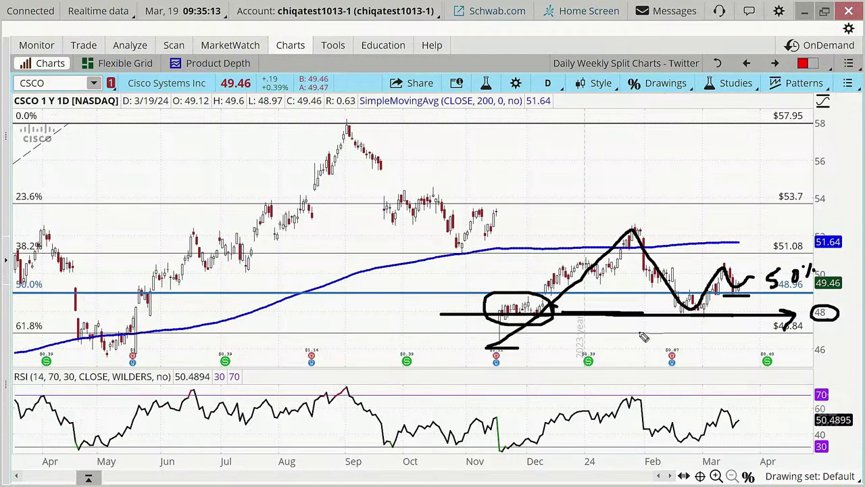
Step: Finish the arrowhead on the support line near 48 and clear all the chart markings
mouse_move(784, 308)
left_mouse_down()
mouse_move(800, 319)
mouse_move(791, 328)
left_mouse_up()
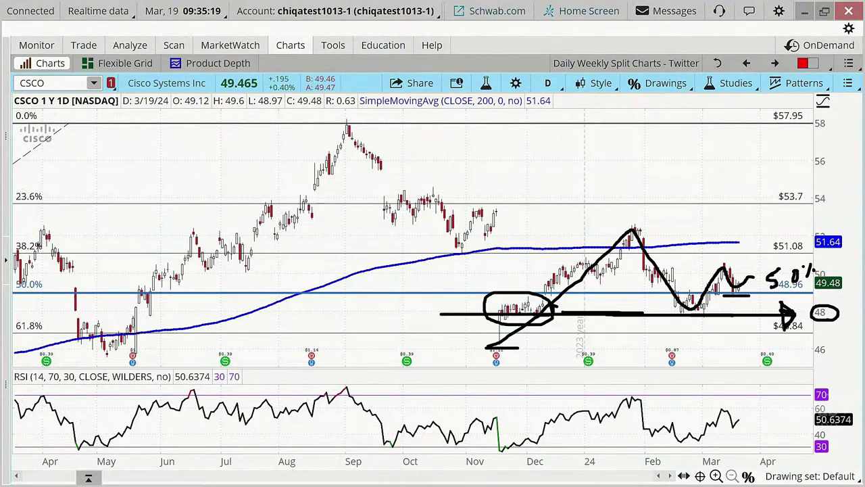
key("e")
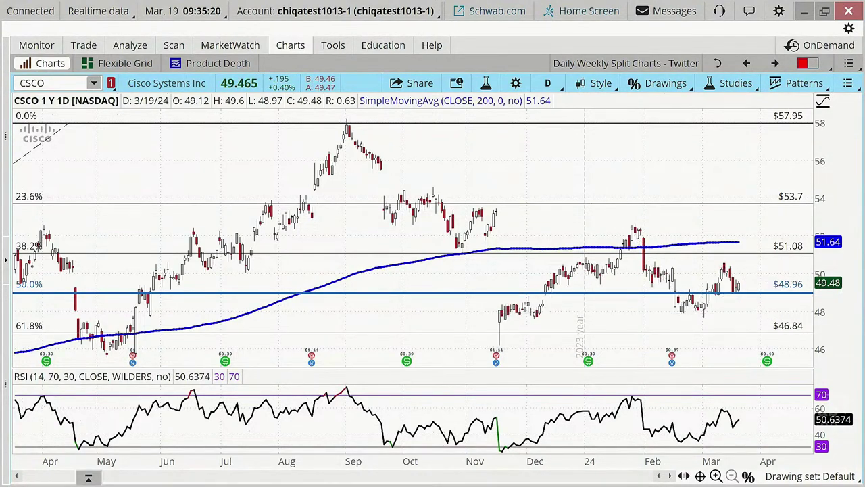
Step: On the 19 APR 24 chain, box the 48 put's delta, note 27% beside it, and draw an arrow from 49.5 to the boxed 48 strike
left_click(83, 45)
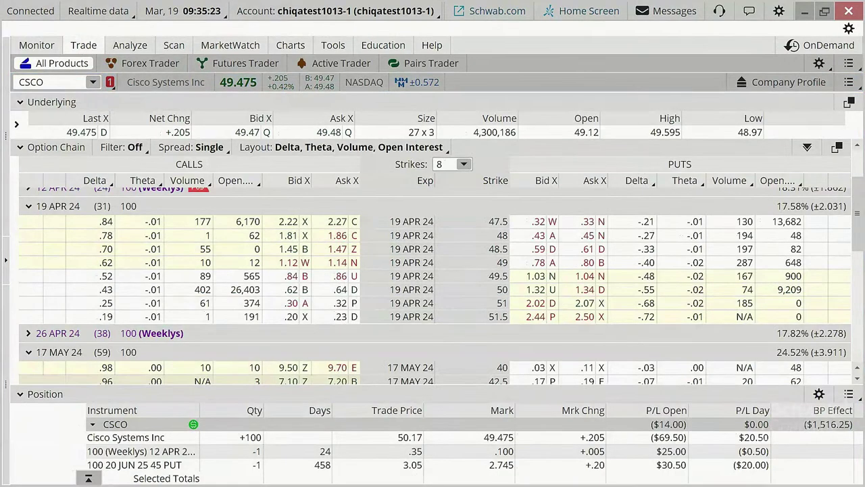
left_click(21, 394)
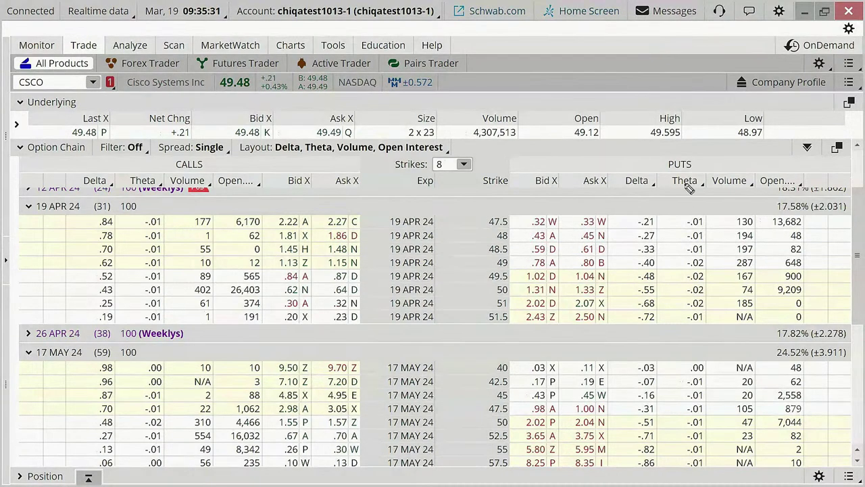
mouse_move(636, 245)
left_mouse_down()
mouse_move(659, 245)
mouse_move(661, 231)
mouse_move(644, 230)
mouse_move(633, 243)
mouse_move(666, 225)
mouse_move(673, 243)
mouse_move(684, 213)
mouse_move(677, 238)
left_mouse_up()
left_click_drag(699, 198, 700, 218)
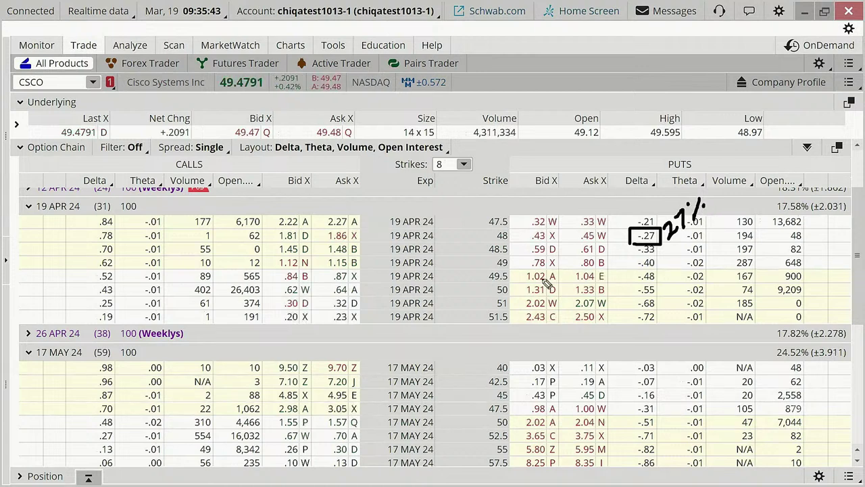
mouse_move(495, 276)
left_mouse_down()
mouse_move(483, 276)
mouse_move(476, 246)
mouse_move(483, 248)
left_mouse_up()
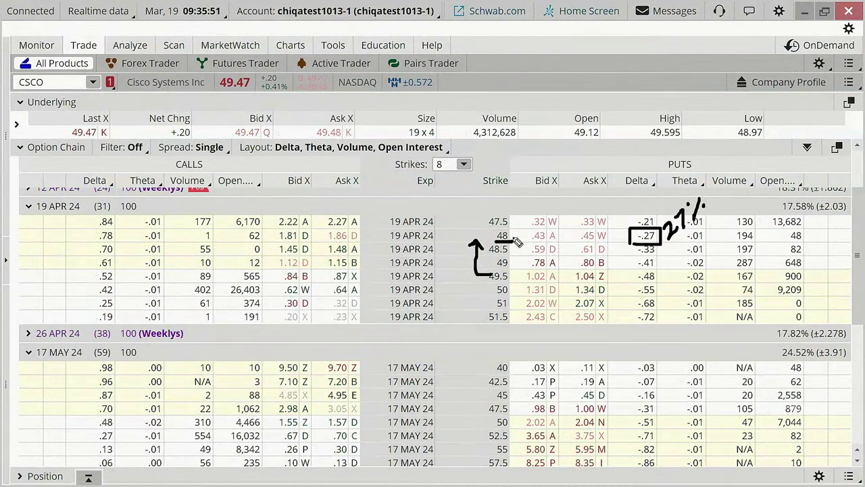
left_click_drag(514, 228, 490, 243)
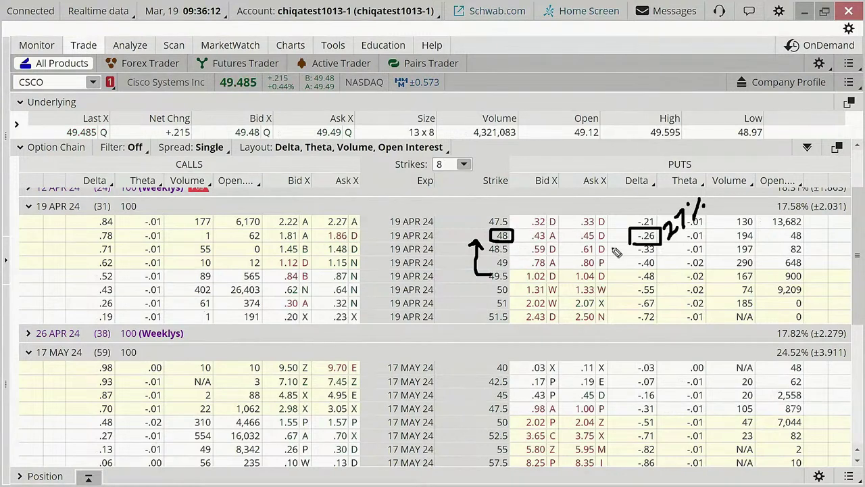
Step: Mark the 48 put's bid-ask spread, the stock volume and the open interest at 48 and 47.5, and clear all the markings
left_click_drag(541, 230, 588, 225)
left_click_drag(465, 142, 531, 142)
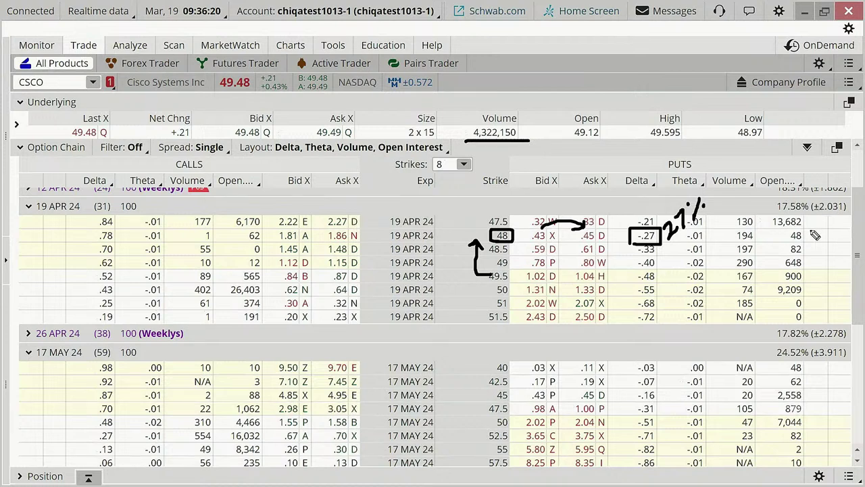
left_click_drag(783, 241, 808, 241)
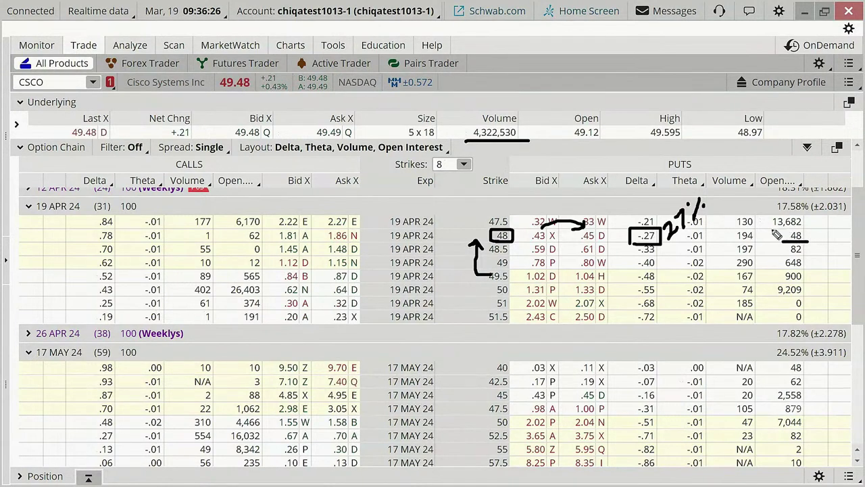
mouse_move(781, 235)
left_mouse_down()
mouse_move(819, 233)
mouse_move(804, 213)
mouse_move(760, 223)
mouse_move(810, 230)
left_mouse_up()
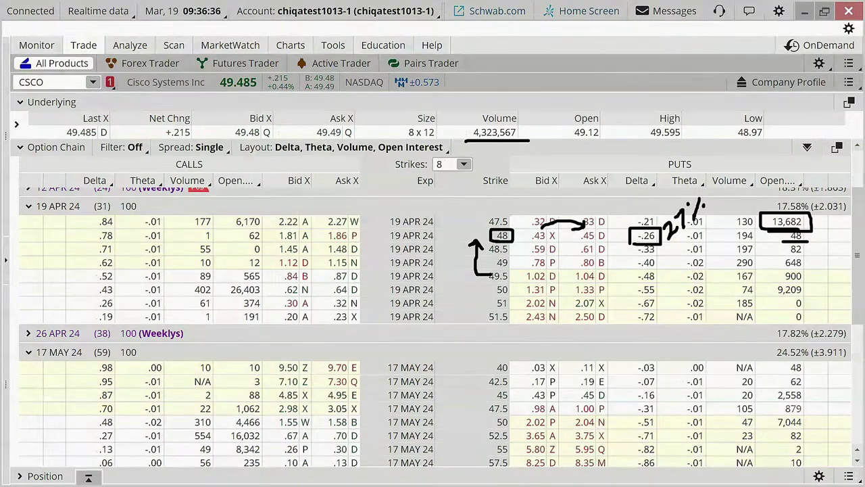
key("Escape")
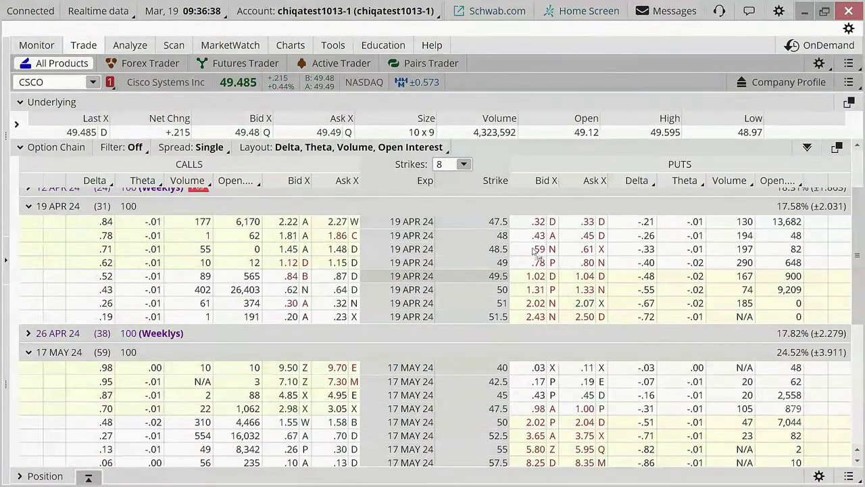
Step: Prepare a single-contract sell order for the 19 APR 24 48 put at a .43 limit and review its confirmation details without sending
left_click(543, 235)
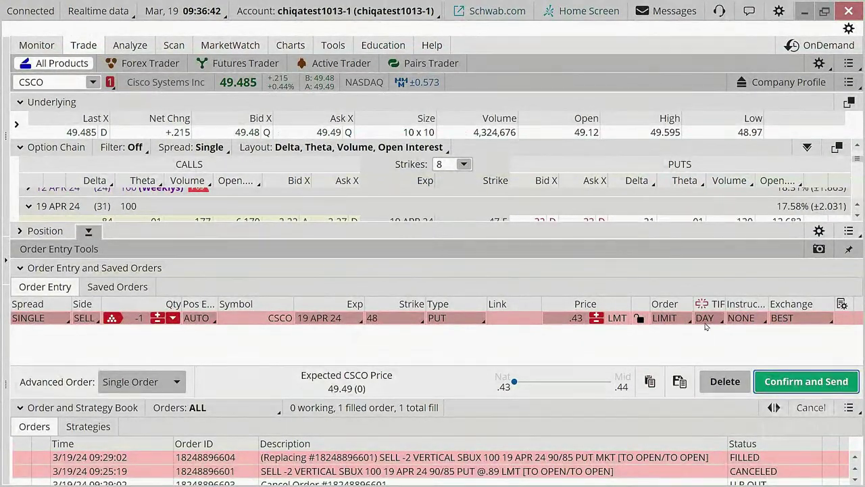
left_click(800, 380)
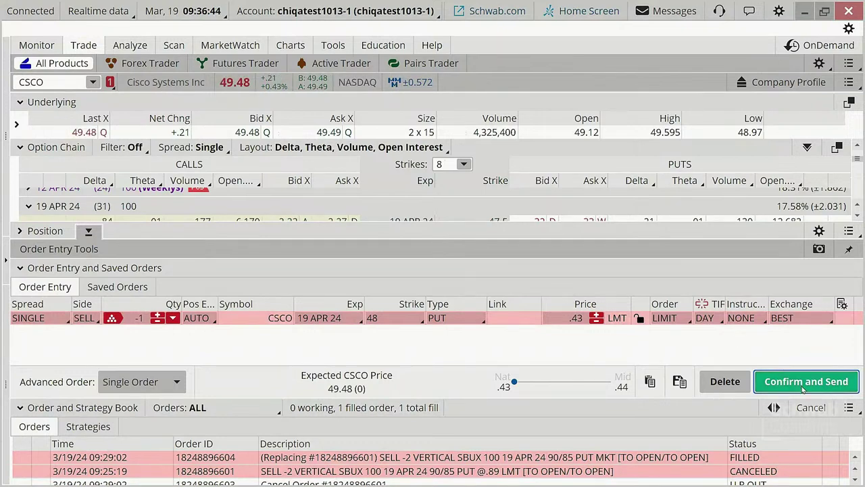
left_click_drag(700, 133, 697, 22)
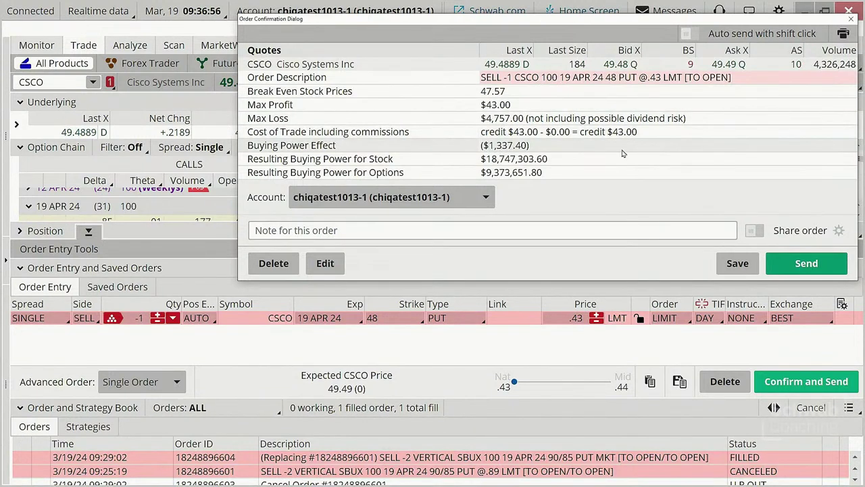
left_click(851, 18)
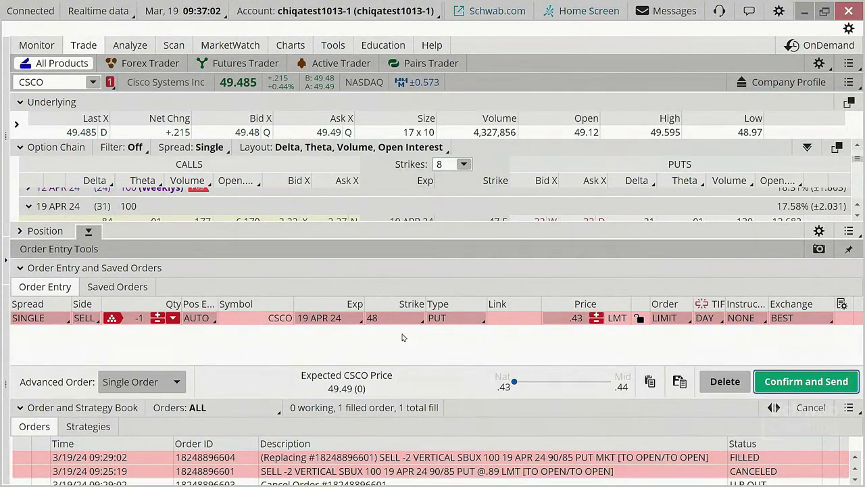
Step: Collapse the order entry area and expand the option chain to 12 strikes, and finally to 15
left_click(89, 231)
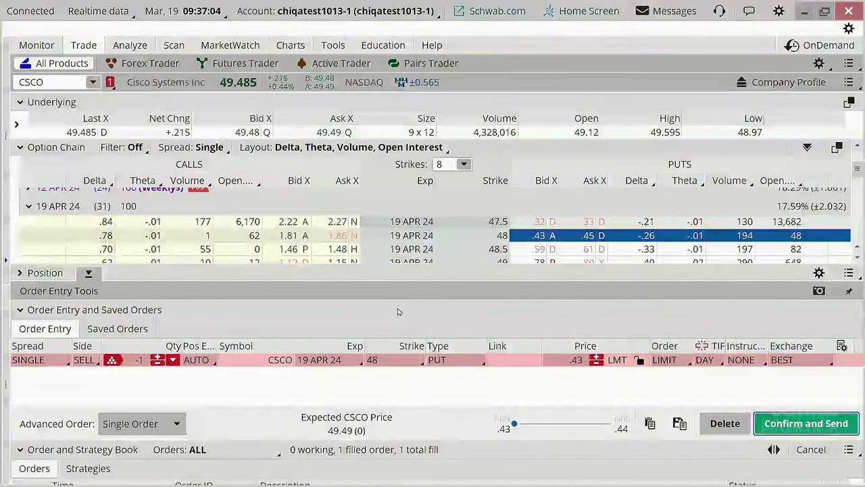
left_click(443, 164)
type("12")
key("Return")
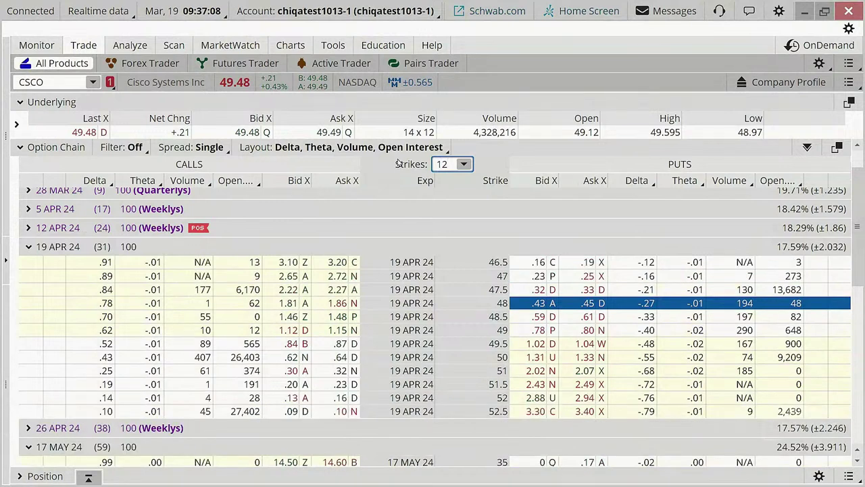
double_click(448, 162)
type("15")
key("Return")
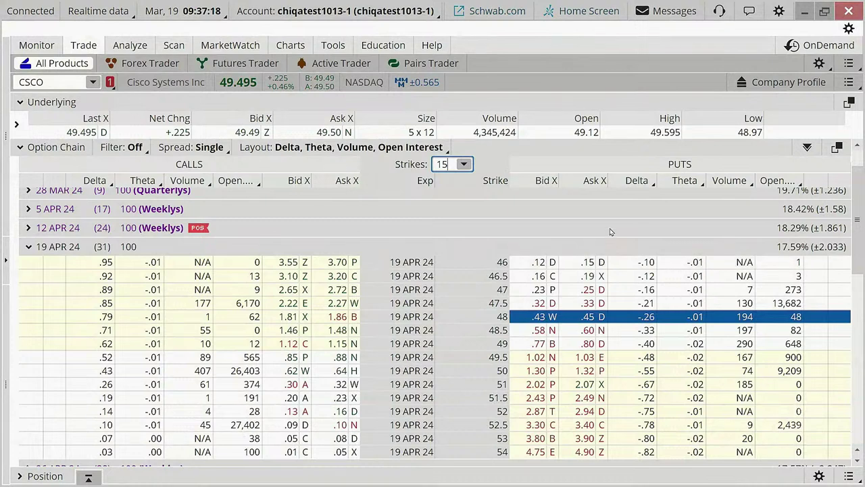
Step: Add the 46 put as the long leg for a 48/46 put vertical at .30 credit and review its confirmation details
key("ctrl")
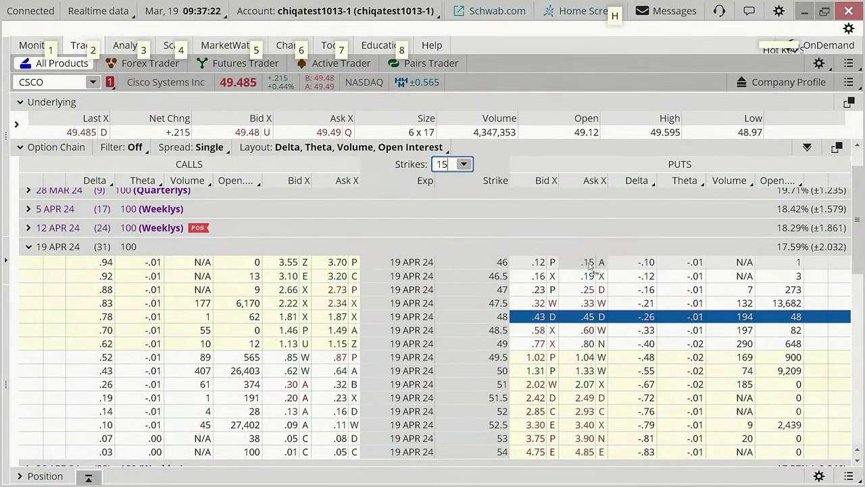
left_click(589, 265, "ctrl")
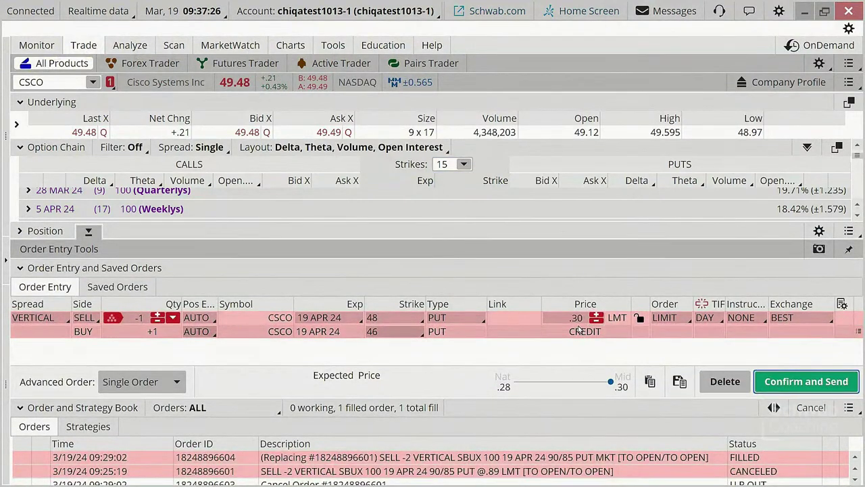
left_click(819, 382)
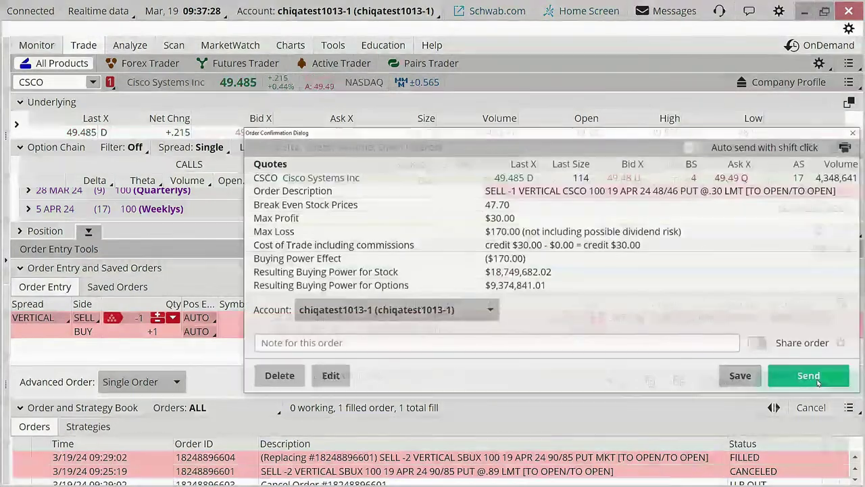
left_click_drag(687, 128, 684, 29)
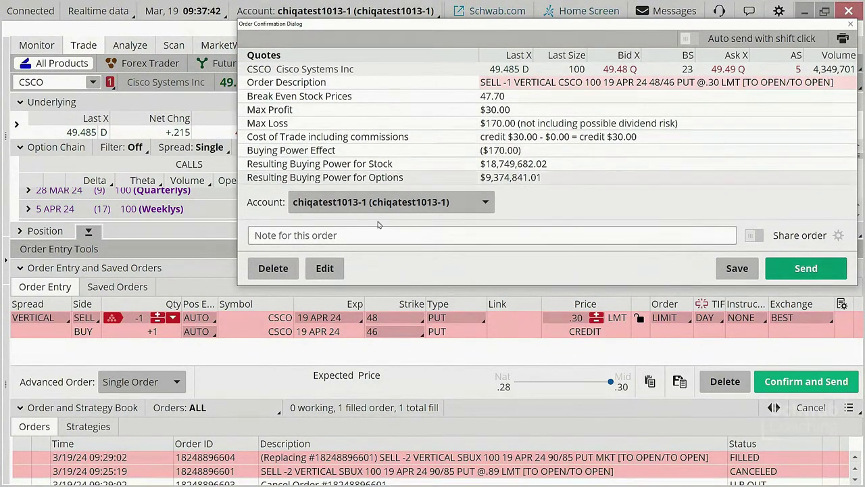
Step: Set the 48/46 put vertical's quantity to 3 contracts, review its confirmation details, and delete the order without sending
left_click(325, 270)
left_click(159, 322)
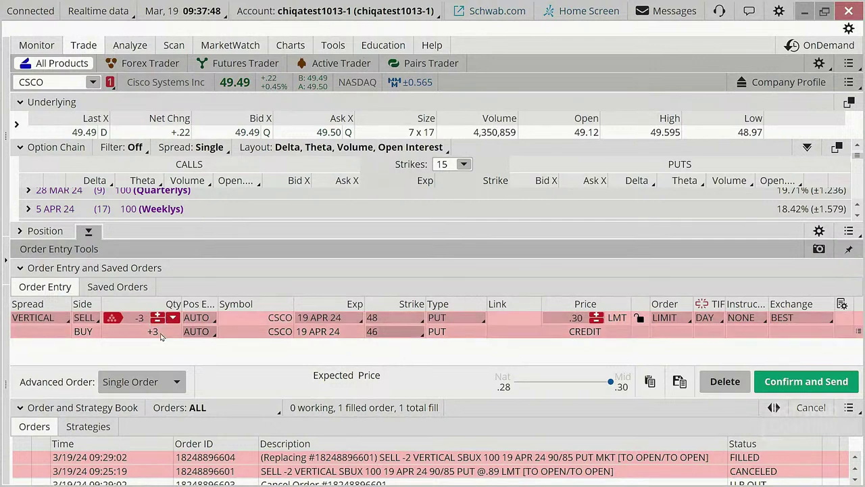
left_click(809, 382)
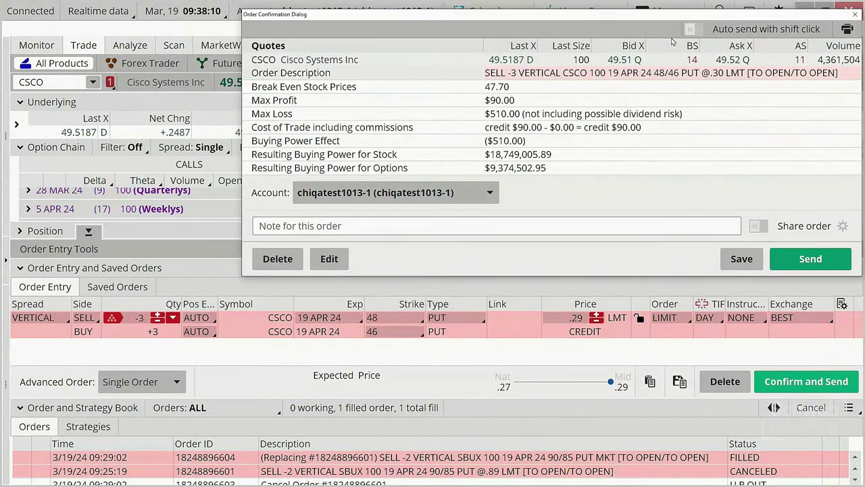
left_click_drag(673, 16, 639, 85)
left_click(823, 83)
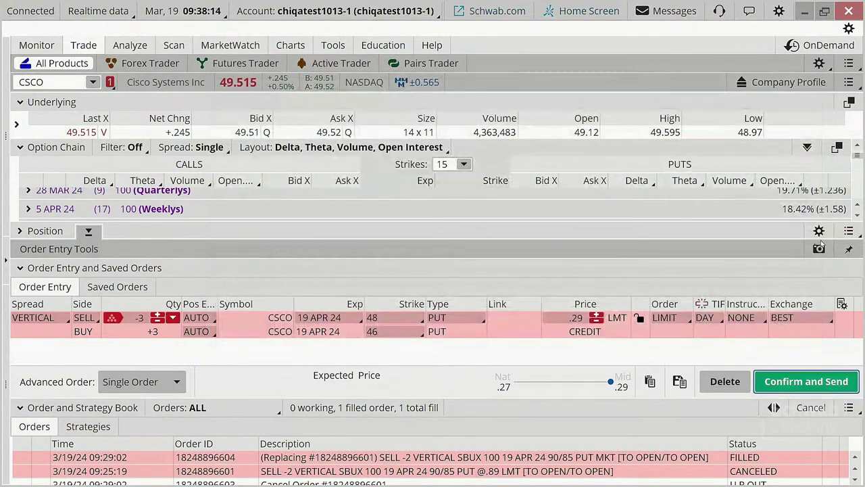
left_click(724, 381)
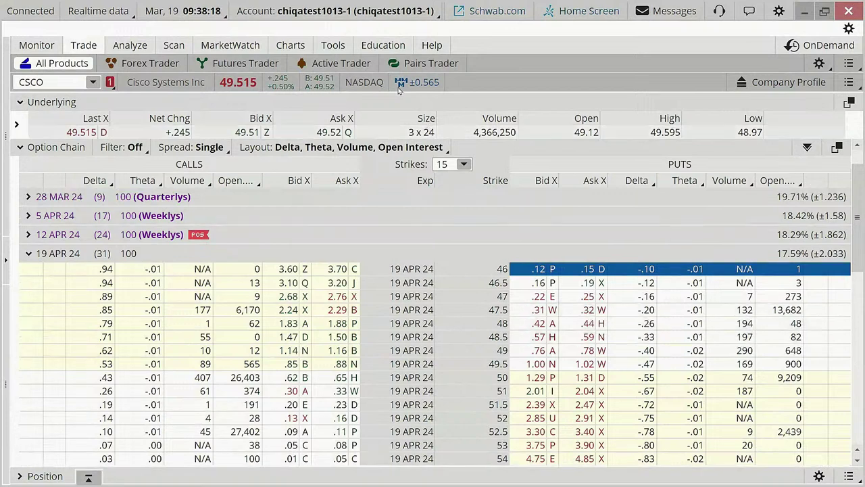
Step: Check the CSCO daily chart, return to the option chain, and collapse the 19 APR 24 expiration to examine 17 MAY 24
left_click(291, 45)
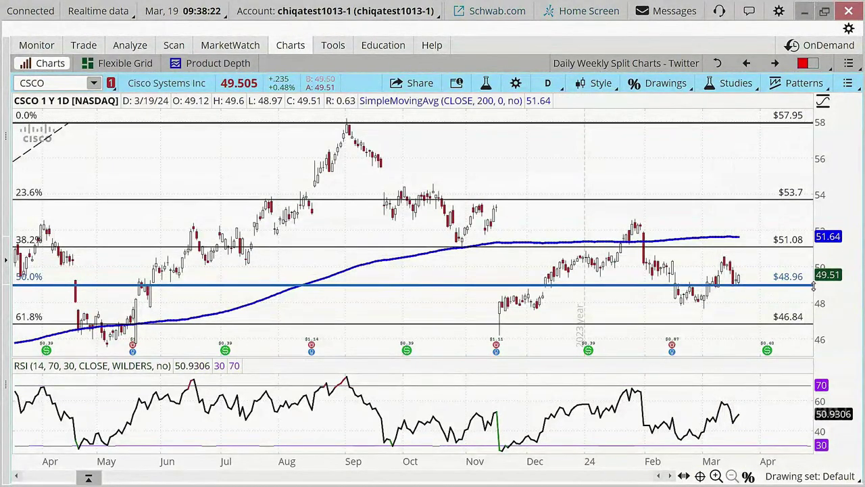
left_click(90, 45)
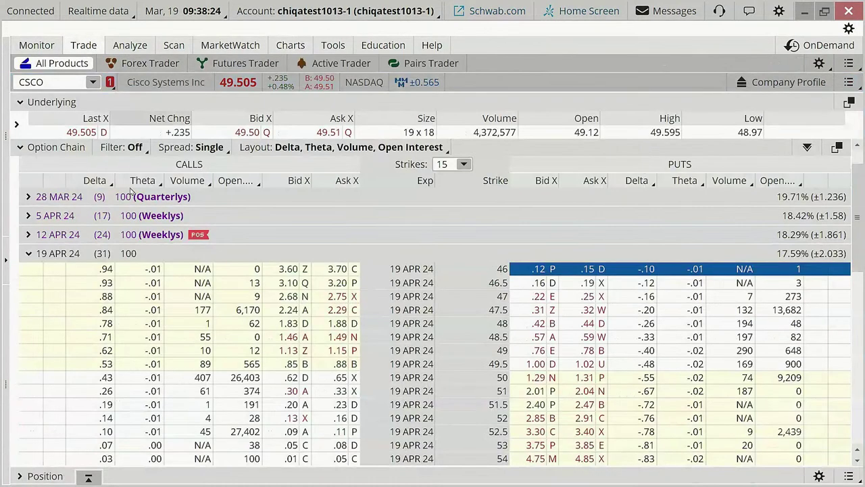
left_click(39, 255)
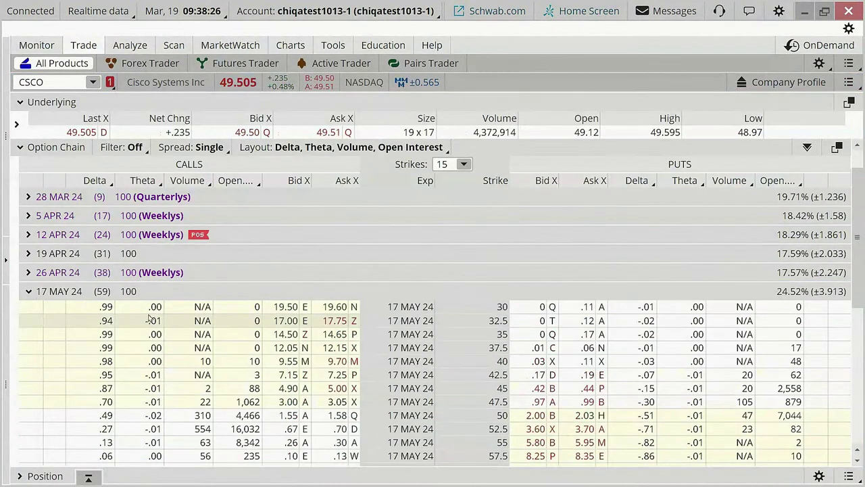
scroll(40, 254, "down", 1)
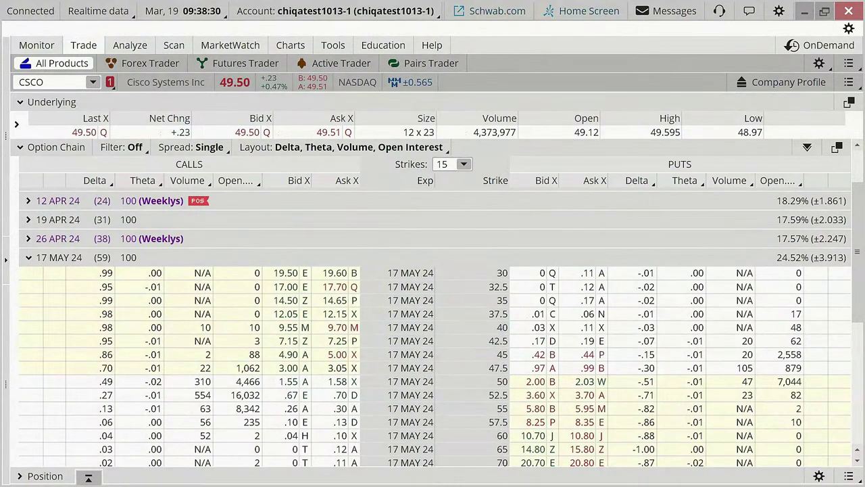
Step: Calculate 59 minus 31 in Calculator for the days between the two expirations, close it, and expand the 19 APR 24 expiration again
left_click_drag(396, 209, 325, 51)
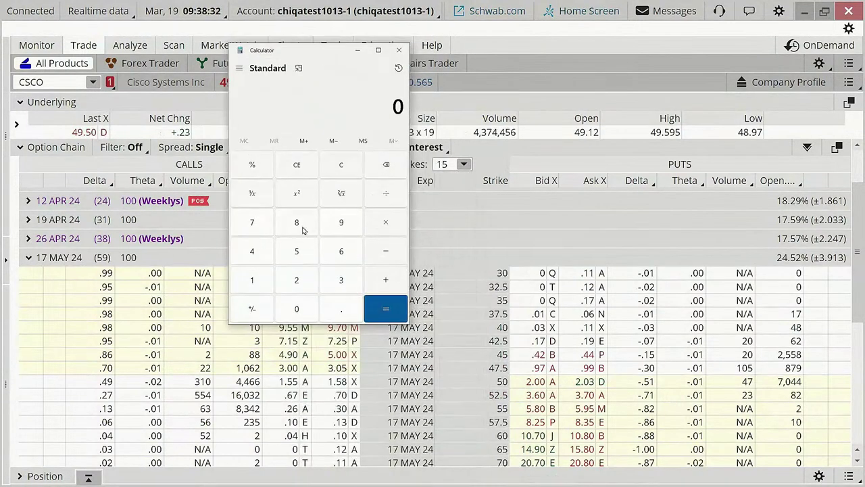
left_click(295, 252)
left_click(334, 229)
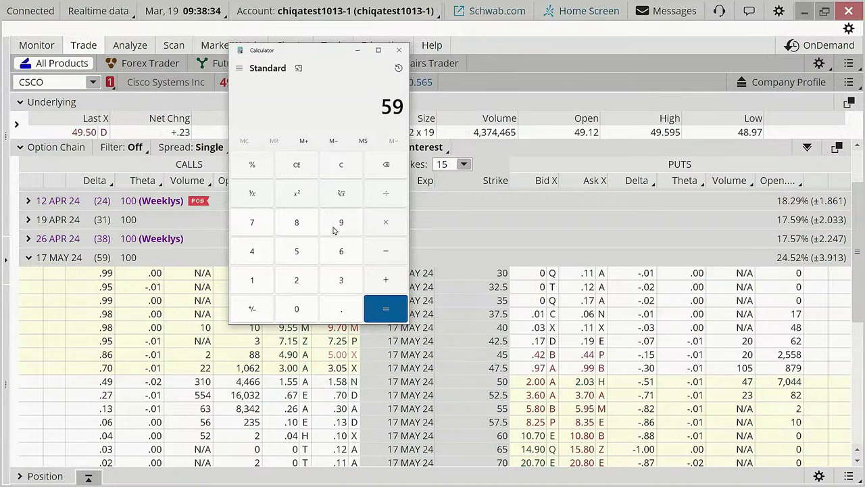
key("minus")
type("31")
key("Return")
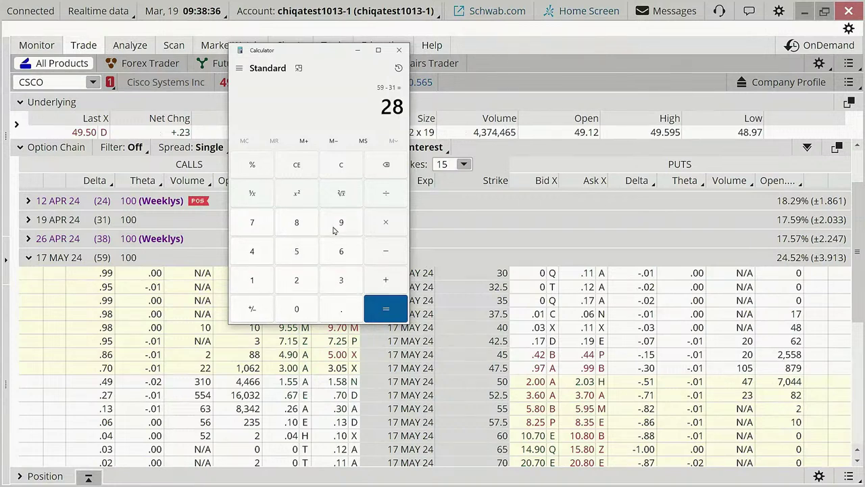
left_click(399, 52)
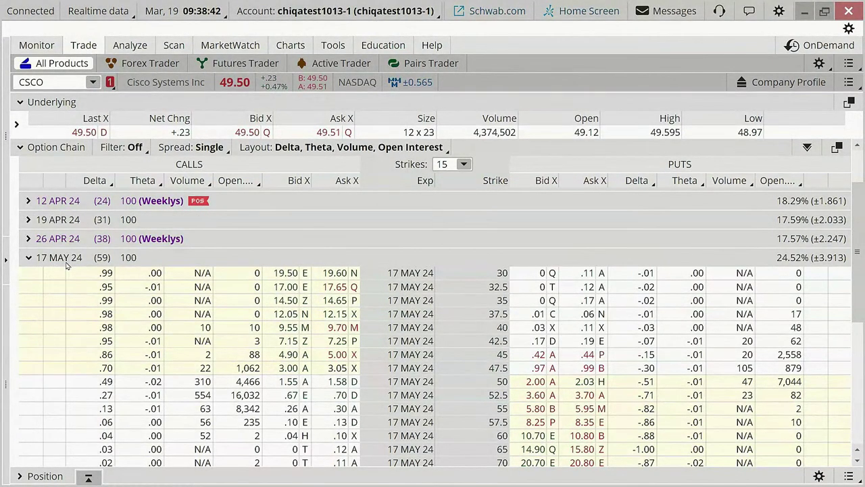
left_click(57, 221)
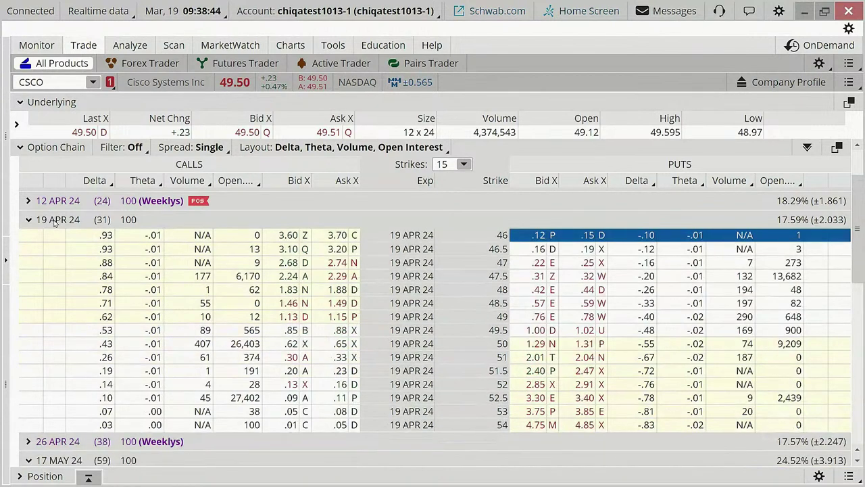
Step: Collapse the 19 APR 24 expiration, create a sell order for one 17 MAY 24 47.5 put at .97, and review its confirmation without sending
left_click(41, 223)
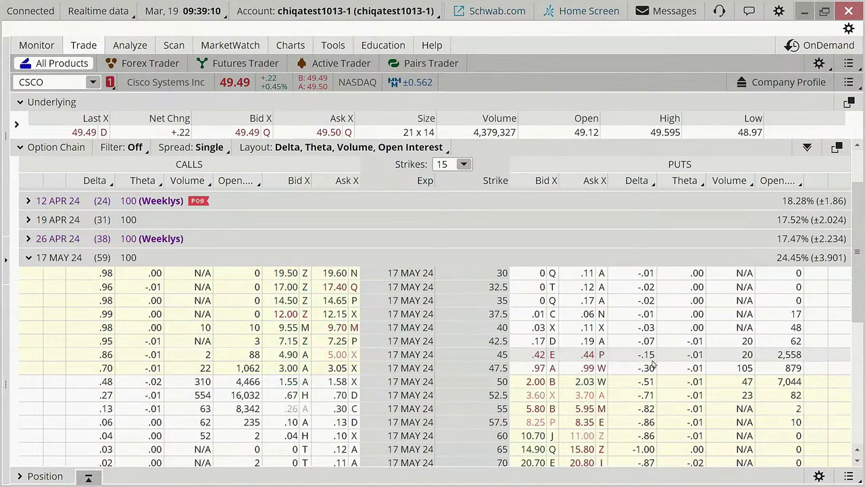
left_click(539, 370)
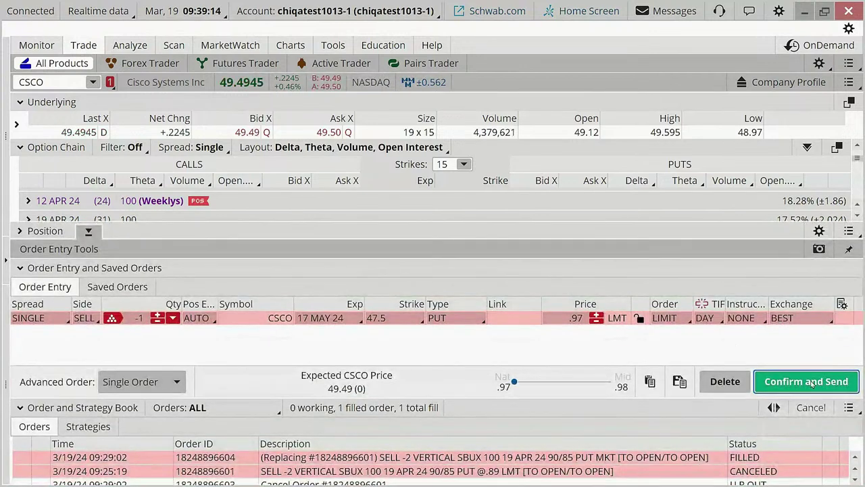
left_click(816, 382)
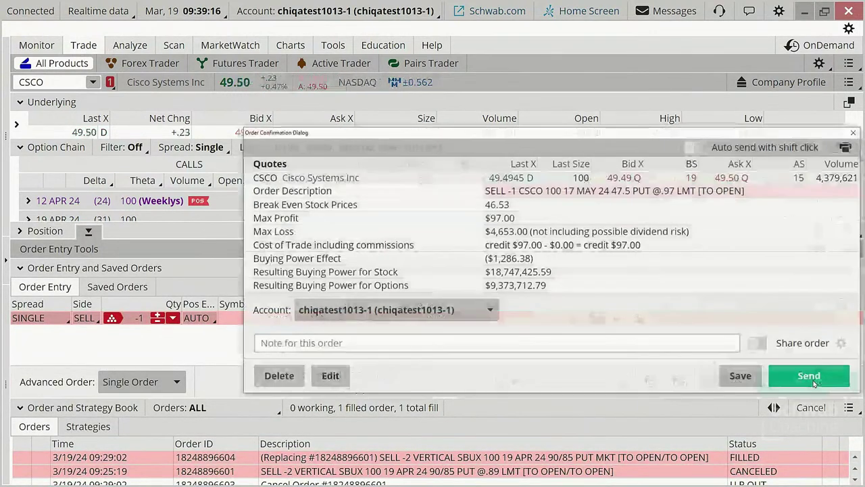
left_click_drag(674, 137, 659, 31)
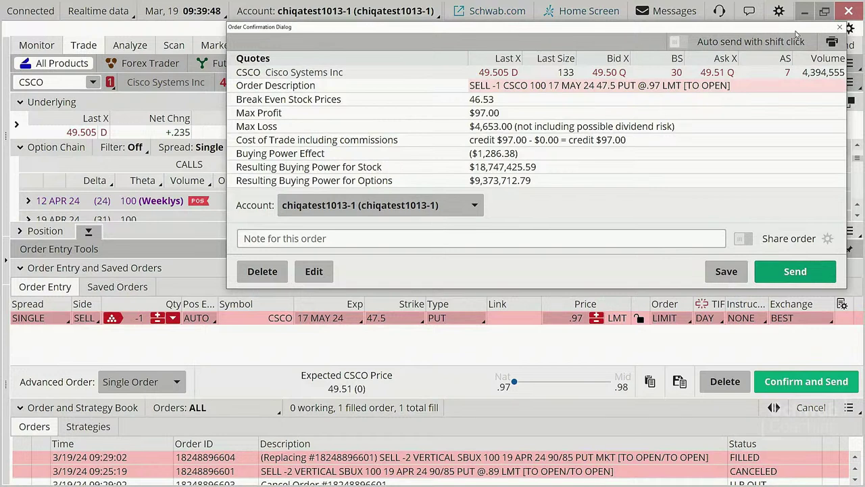
left_click(839, 28)
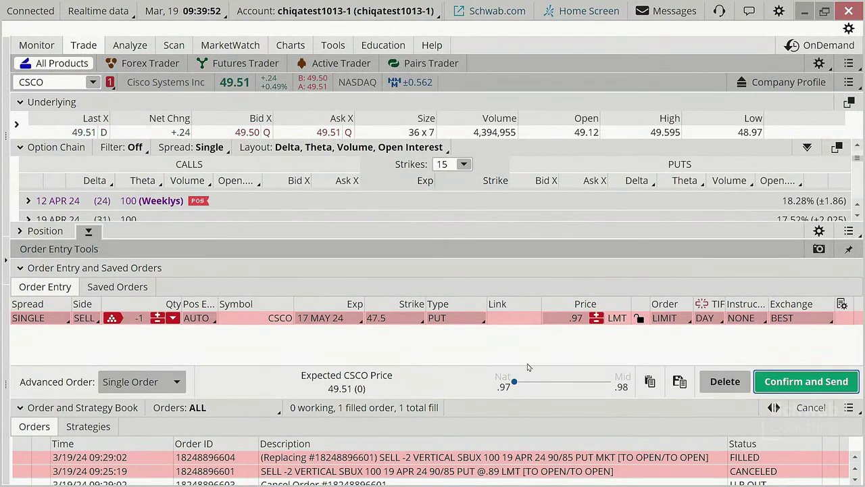
Step: Add the 45 put as the long leg for a 17 MAY 24 47.5/45 put vertical at .55 credit and review its confirmation details
left_click(87, 231)
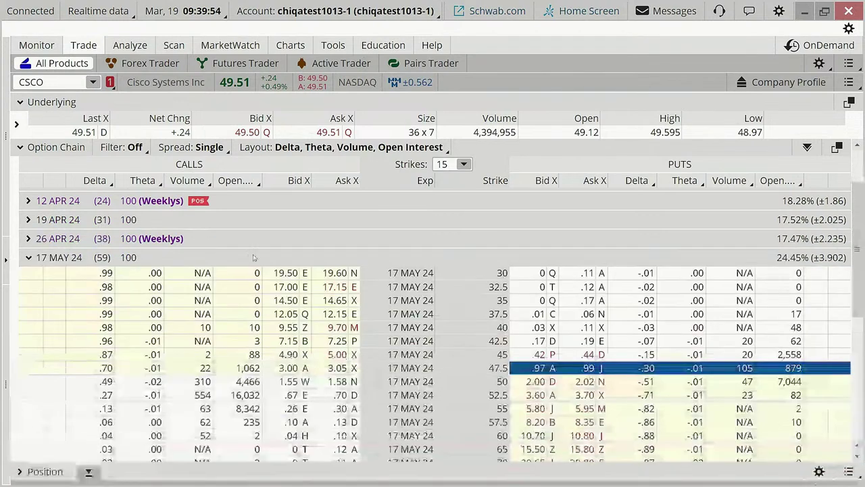
key("alt")
left_click(589, 356)
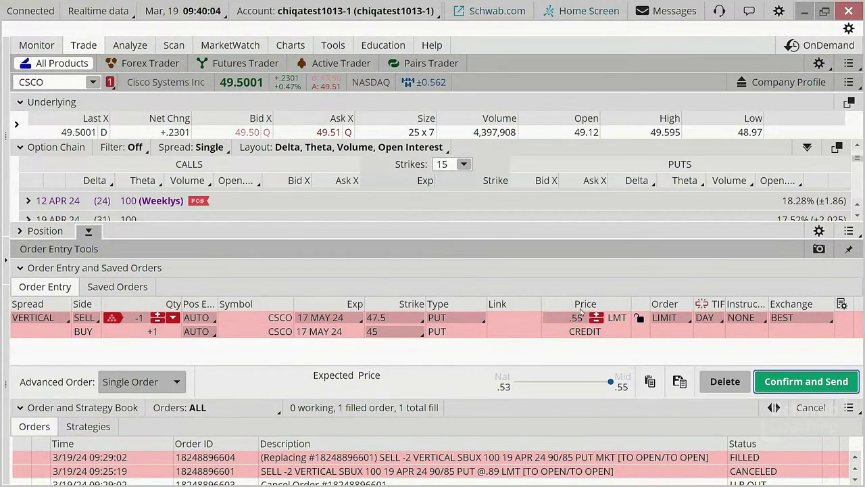
left_click(806, 382)
left_click_drag(659, 137, 651, 22)
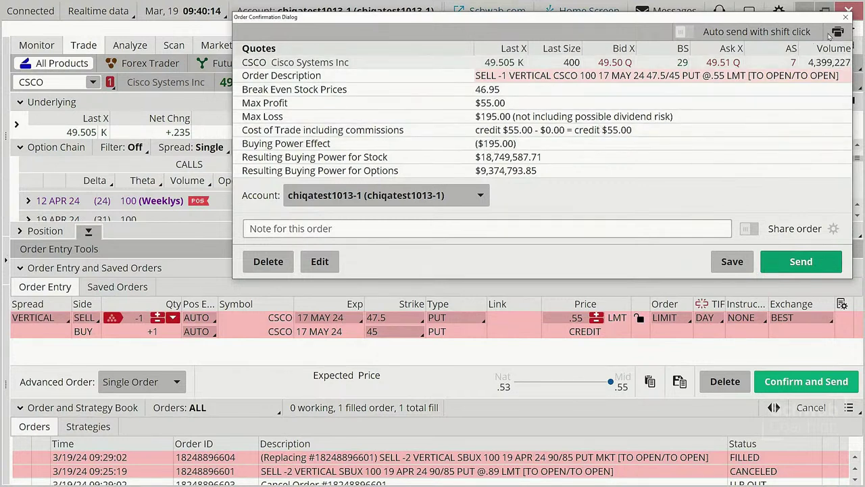
left_click(848, 17)
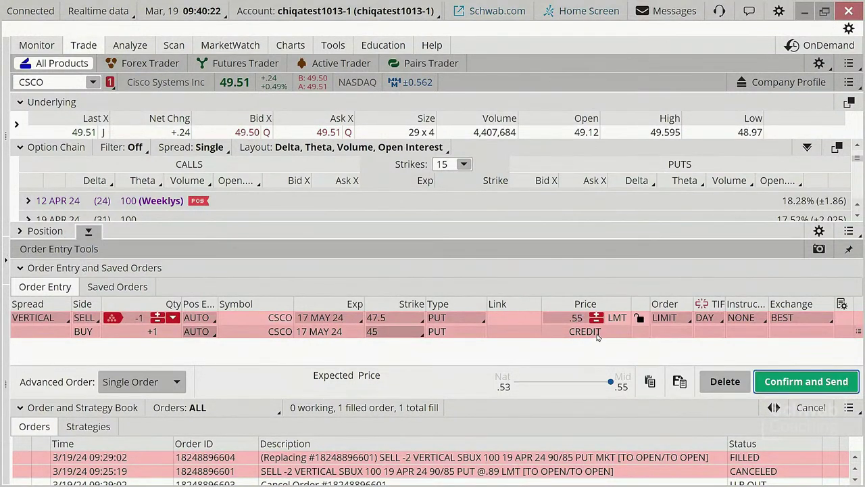
Step: Check the February 2024 and May 2023 earnings markers on the CSCO daily chart
left_click(290, 45)
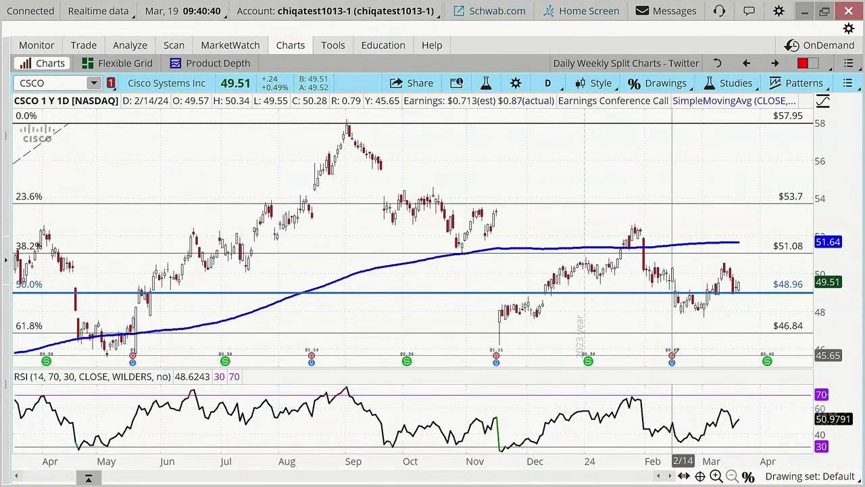
mouse_move(676, 351)
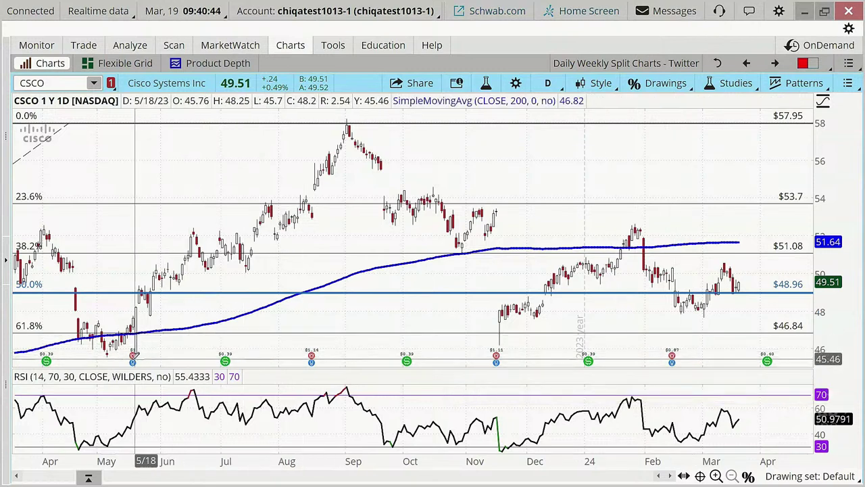
mouse_move(134, 353)
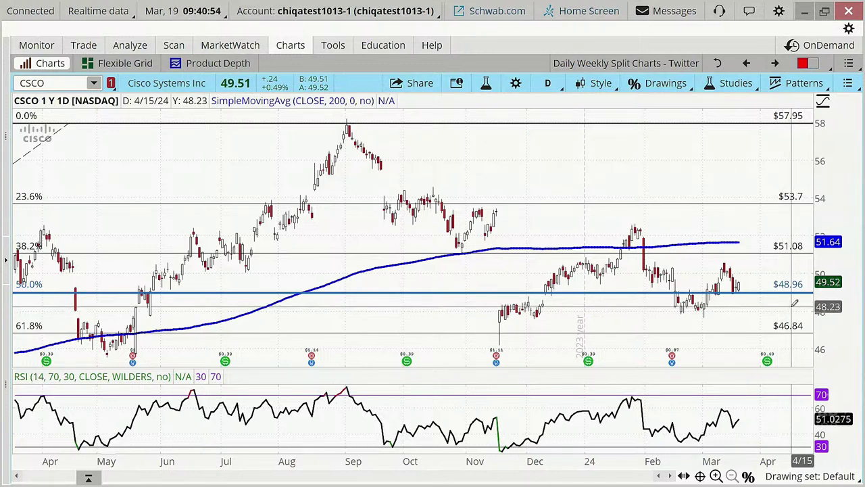
Step: Set the 47.5/45 put vertical's quantity to 2 contracts, send the order at .55 credit, and dismiss the fill notifications
left_click(83, 45)
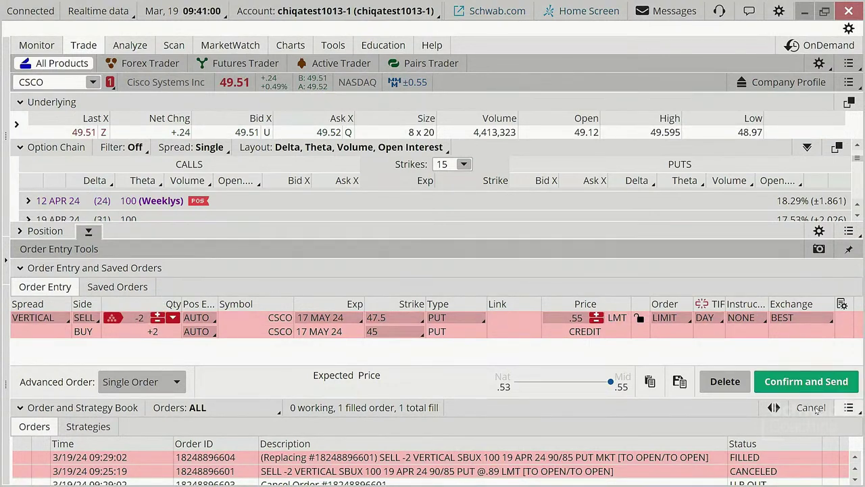
left_click(806, 384)
left_click_drag(702, 136, 708, 14)
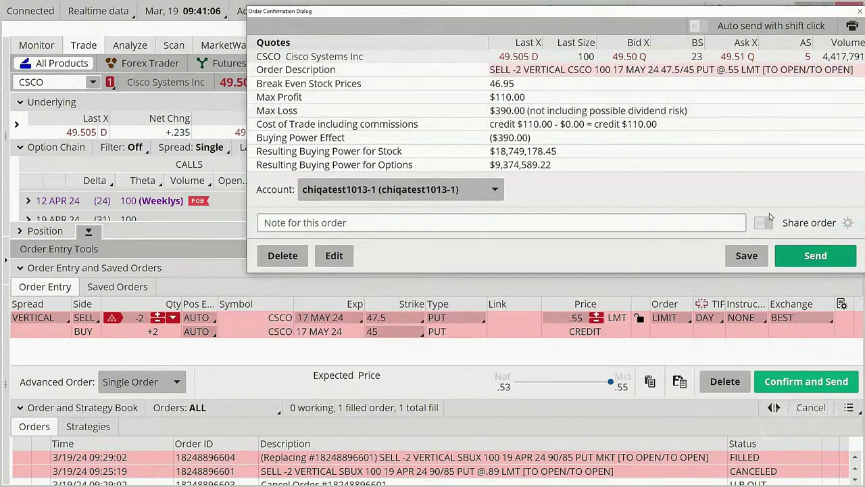
left_click(816, 259)
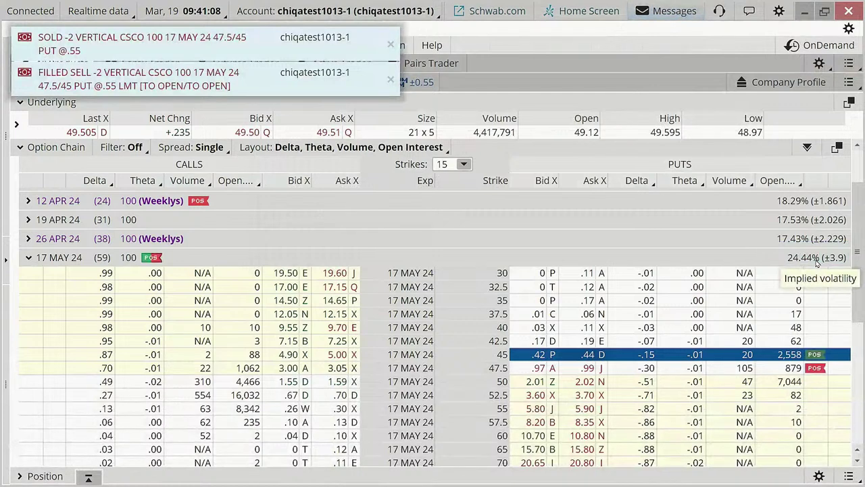
left_click(389, 45)
left_click(389, 44)
Step: Annotate the CSCO daily chart with the short strike line, the long 45 put and a downward arrow, and clear the markings
left_click(291, 47)
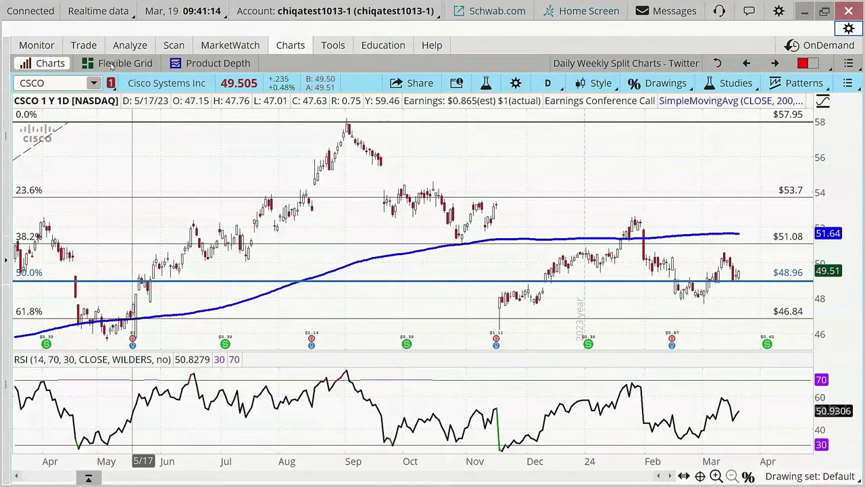
left_click(83, 45)
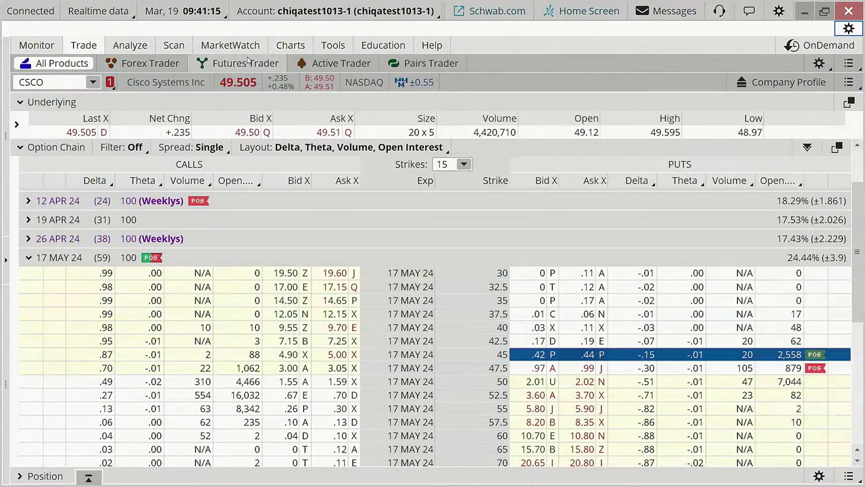
left_click(290, 45)
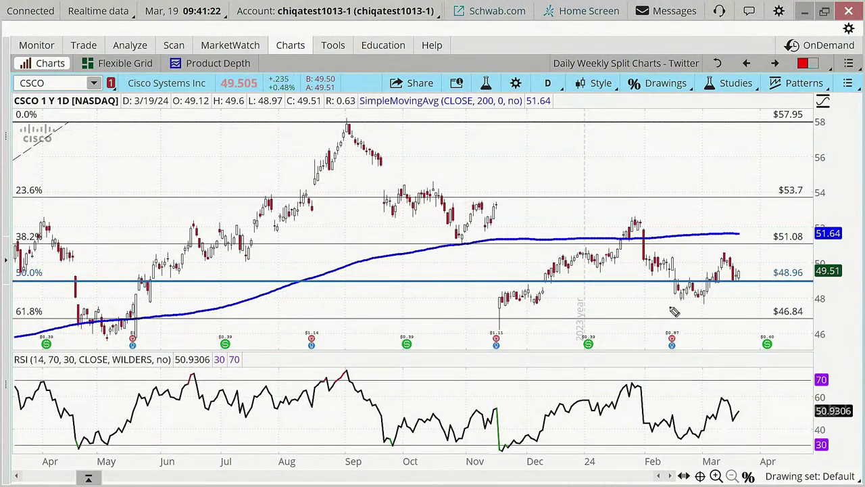
left_click_drag(775, 311, 821, 315)
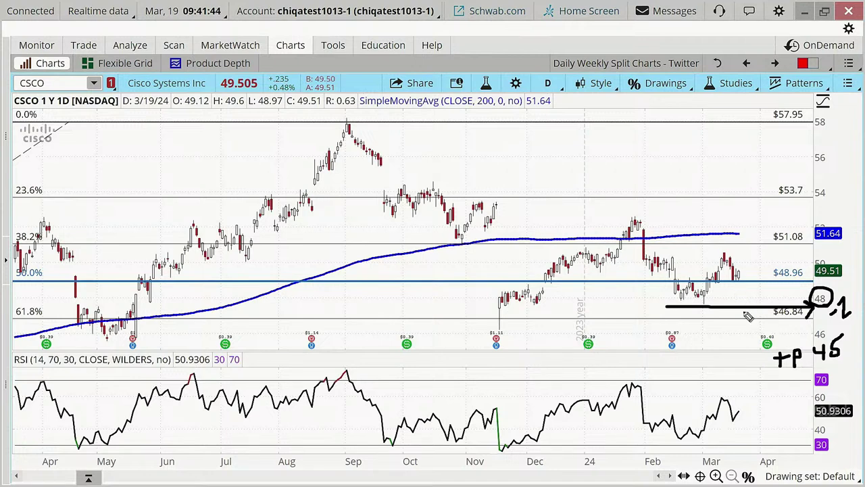
left_click_drag(753, 325, 762, 360)
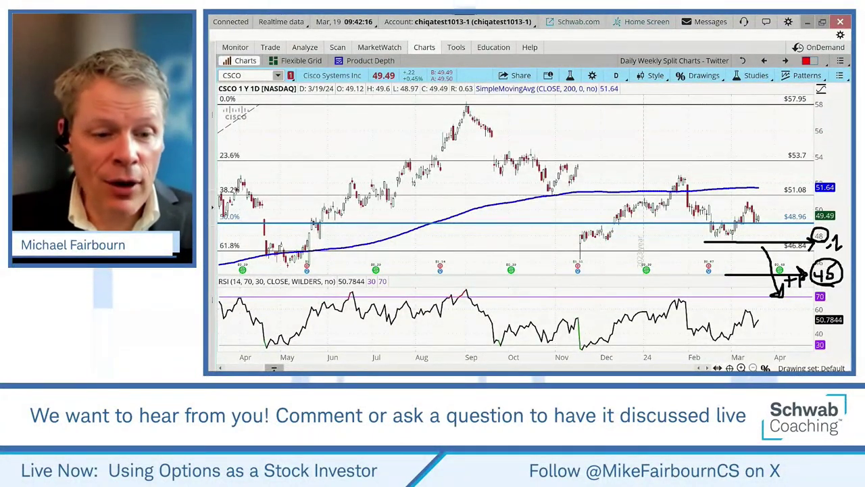
key("Escape")
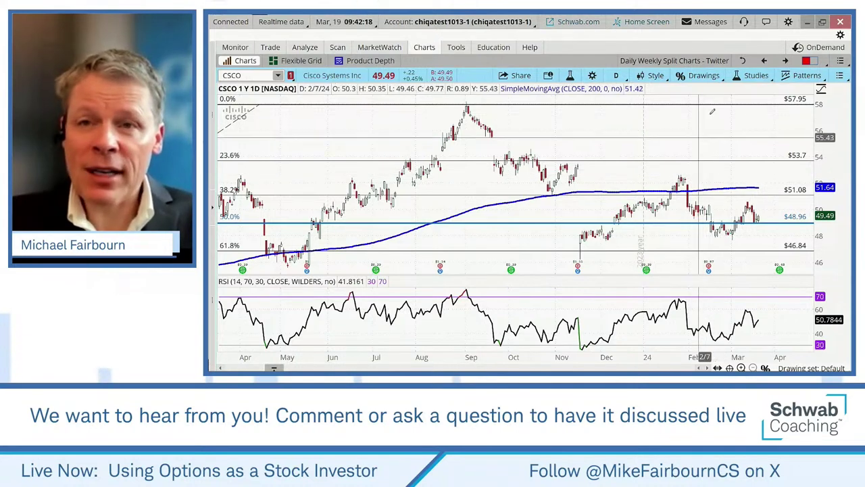
Step: Compare the CSCO weekly and daily charts by switching between the two chart cells, ending on the weekly chart
left_click(785, 61)
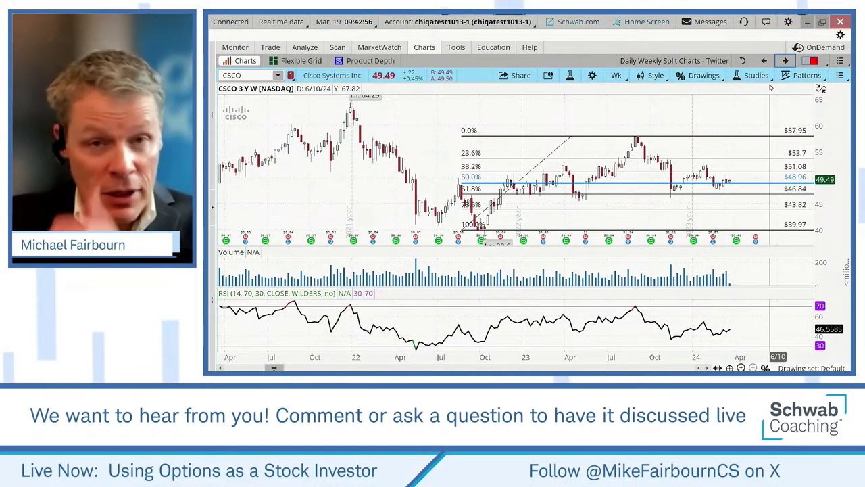
left_click(764, 61)
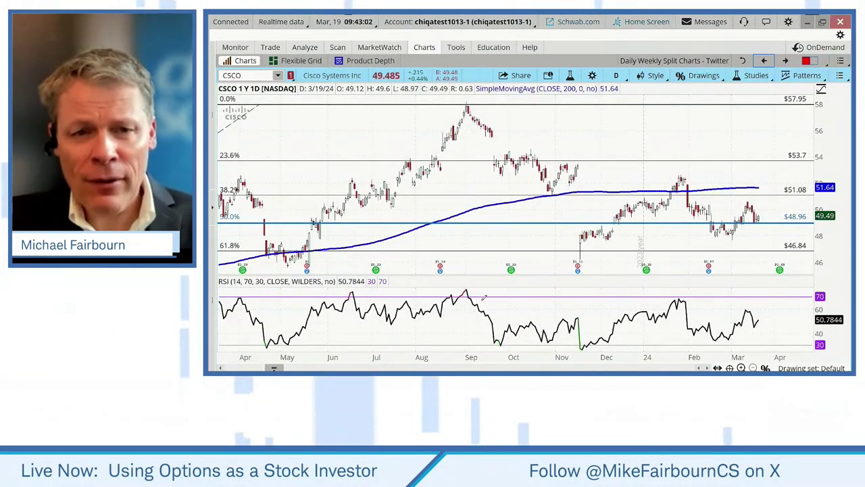
left_click(783, 61)
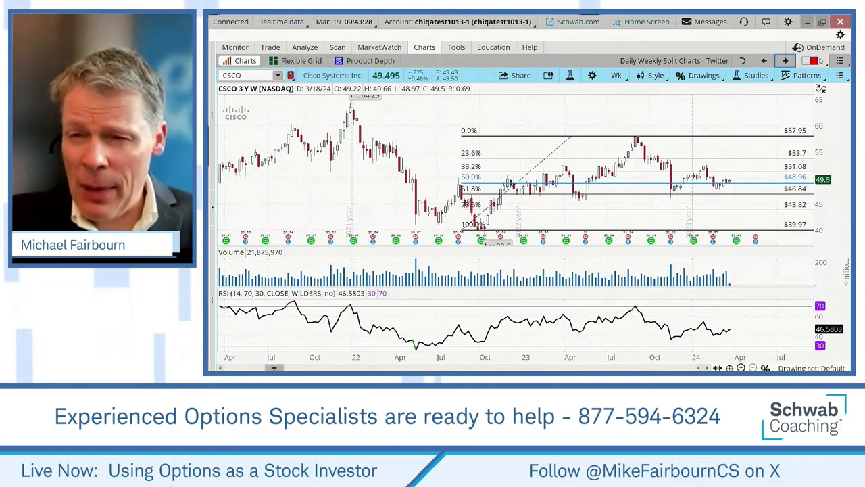
Step: Load the Daily Weekly Split Charts - Twitter grid and maximize its weekly CSCO chart cell
left_click(807, 62)
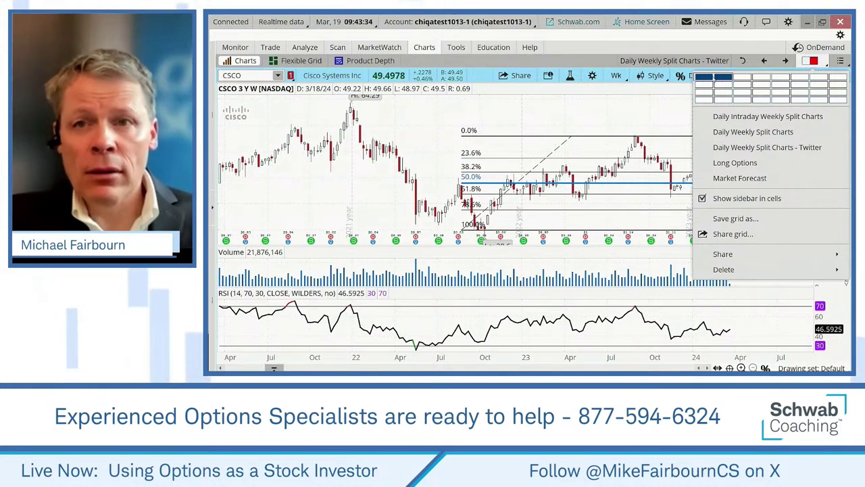
left_click(767, 147)
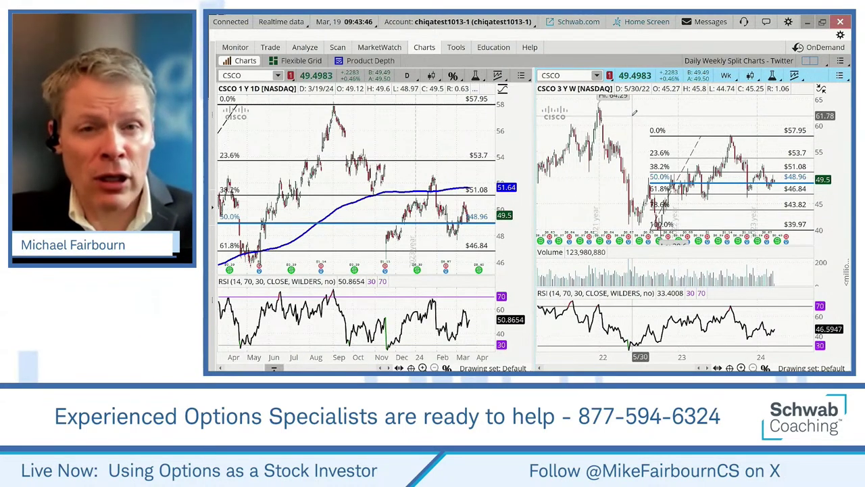
right_click(634, 115)
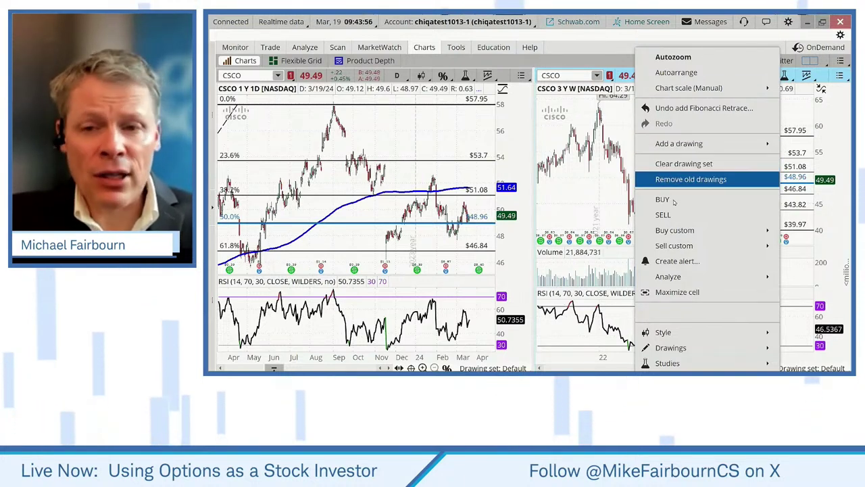
left_click(683, 293)
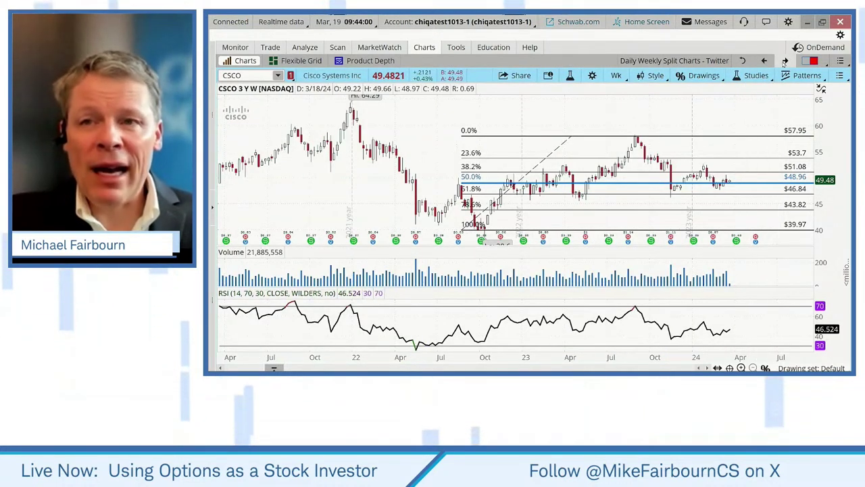
Step: Cycle the maximized cell to the CSCO daily chart and look over the saved chart grid layouts
left_click(785, 60)
left_click(785, 60)
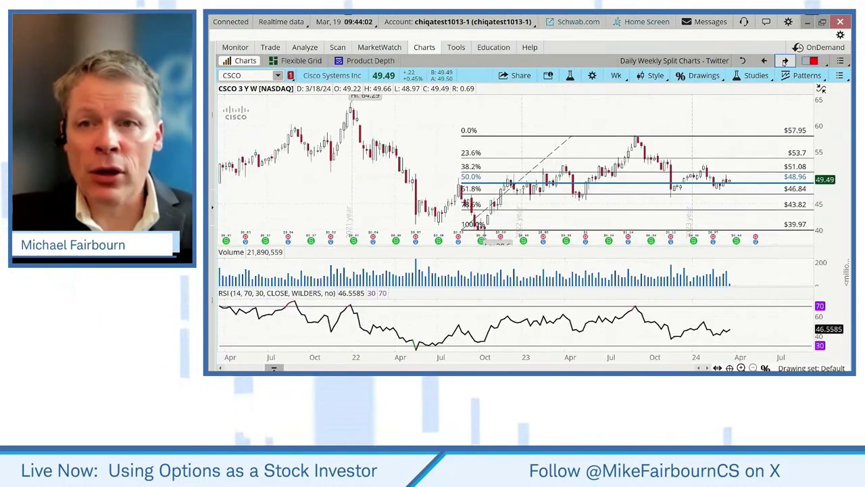
left_click(785, 61)
left_click(813, 61)
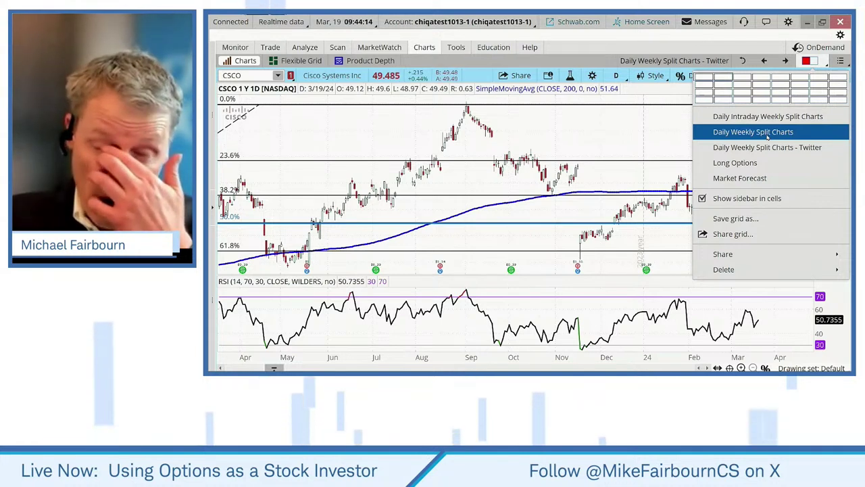
left_click(732, 177)
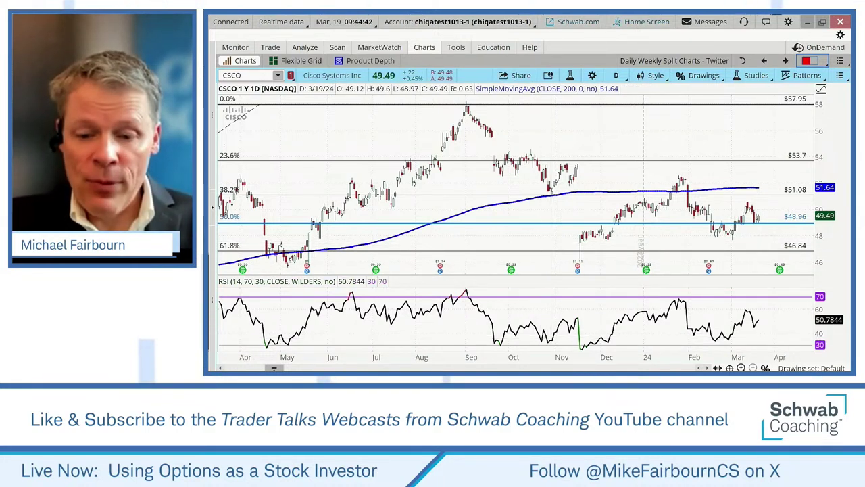
Step: Switch to the PowerPoint slide show and advance from the Agenda to the Using Options as a Stock Investor - Summary slide
key("alt+Tab")
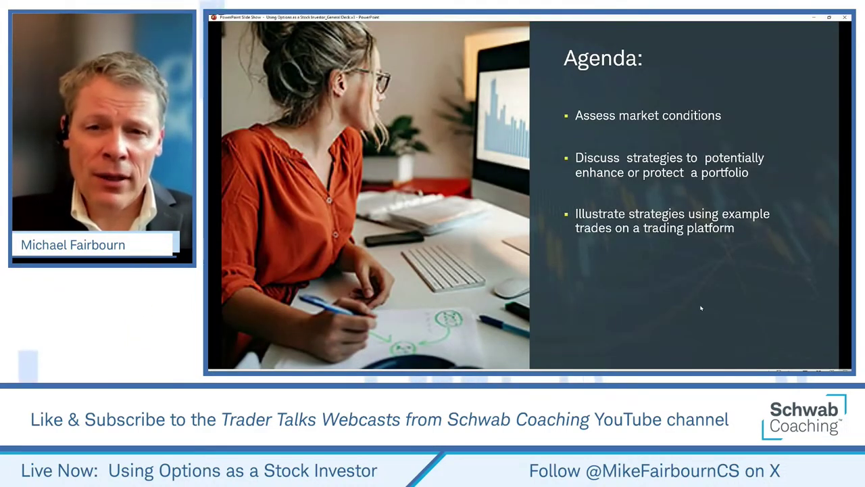
key("Right")
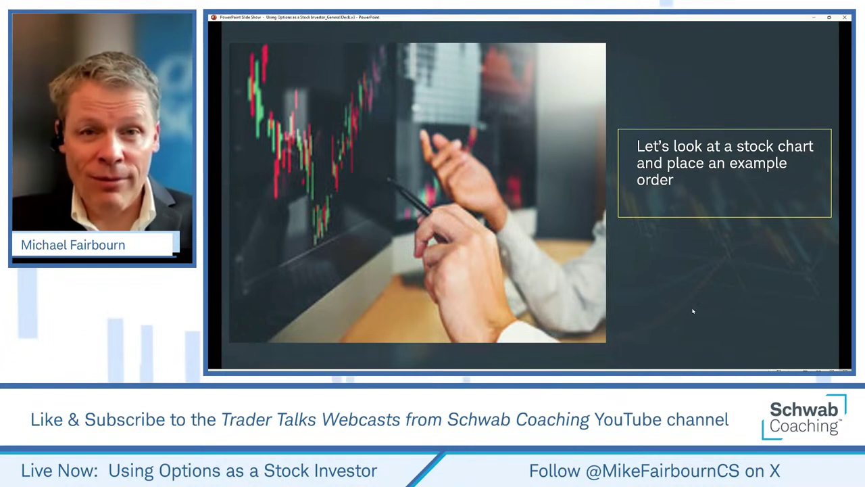
key("Right")
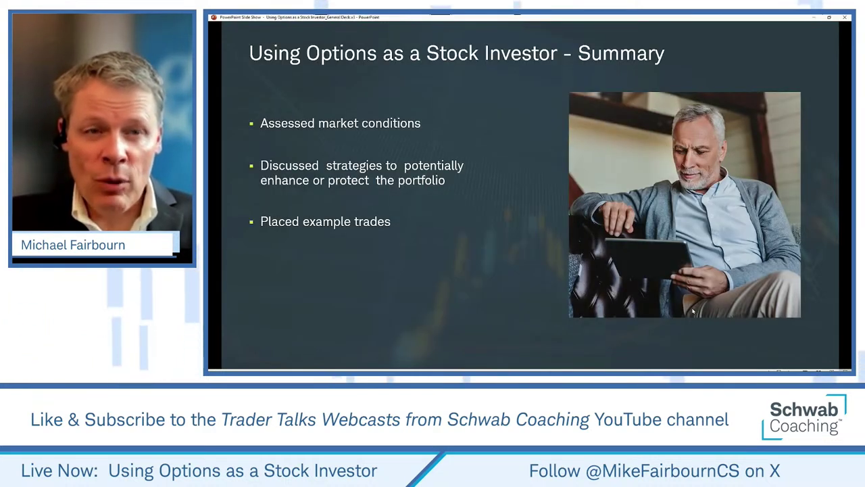